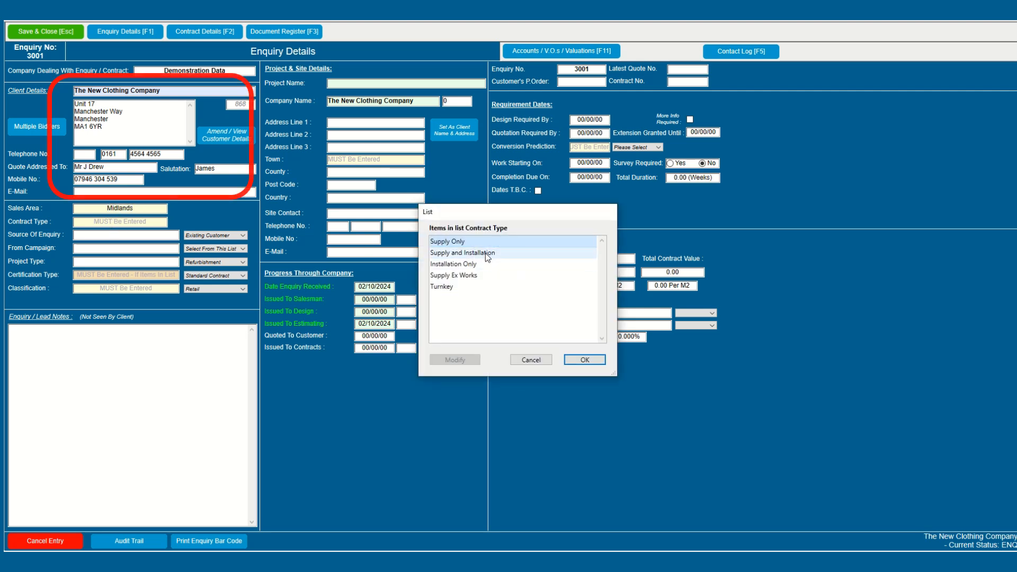
Step: Set Supply and Installation, Existing Customer source, Refurbishment project, Standard Contract certification and Retail classification
double_click(486, 252)
left_click(234, 236)
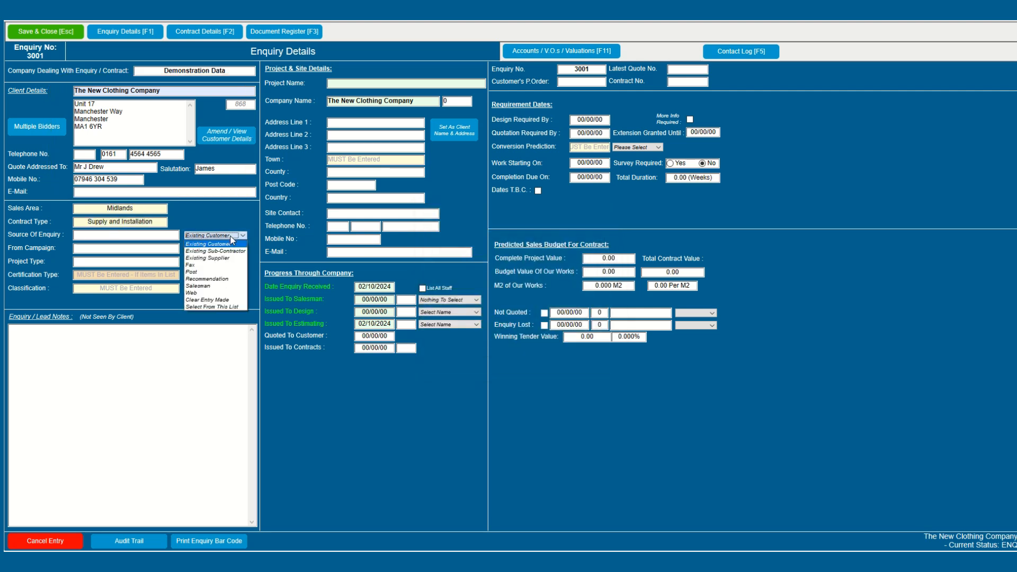
left_click(230, 249)
left_click(229, 248)
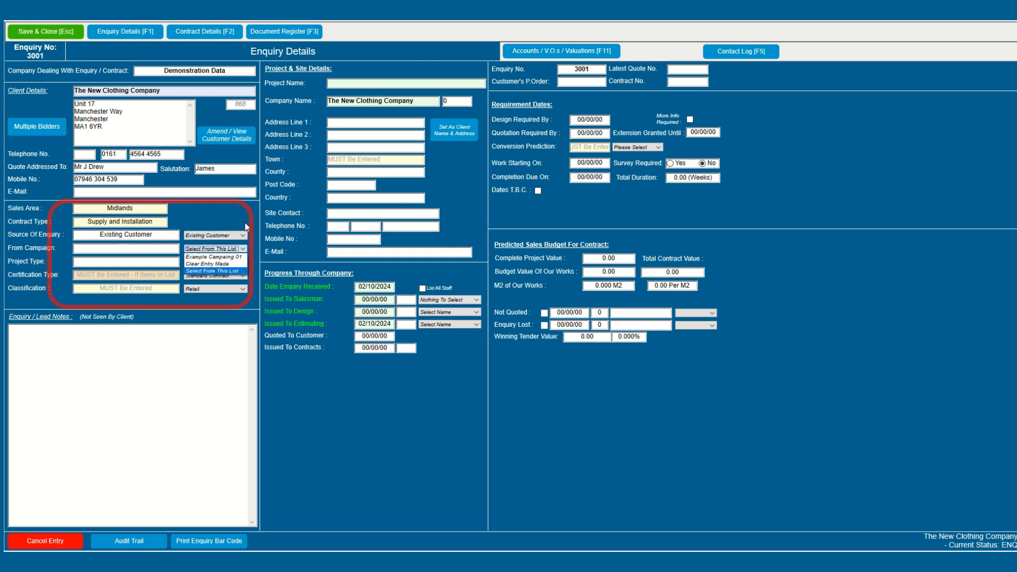
left_click(242, 261)
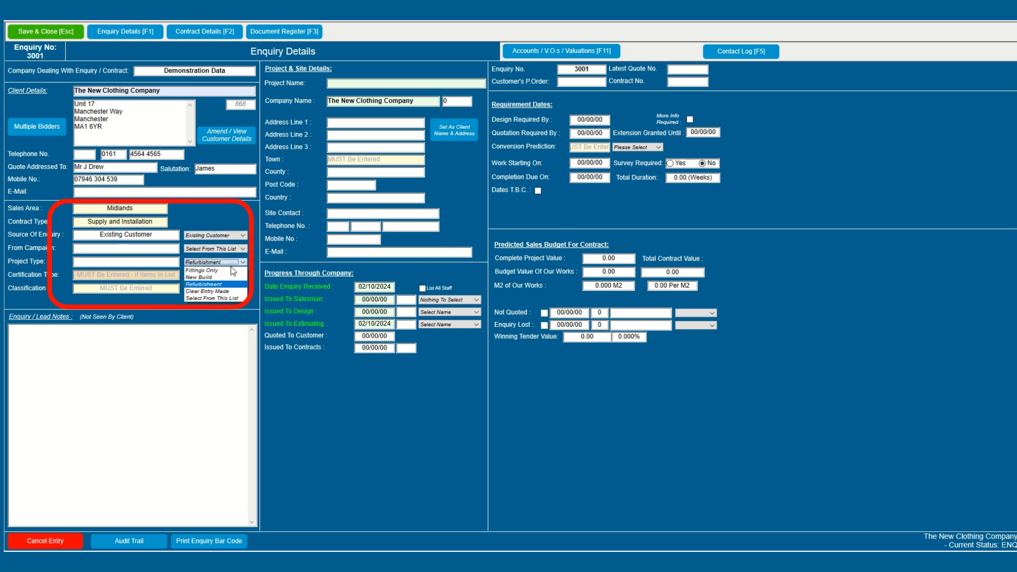
left_click(223, 284)
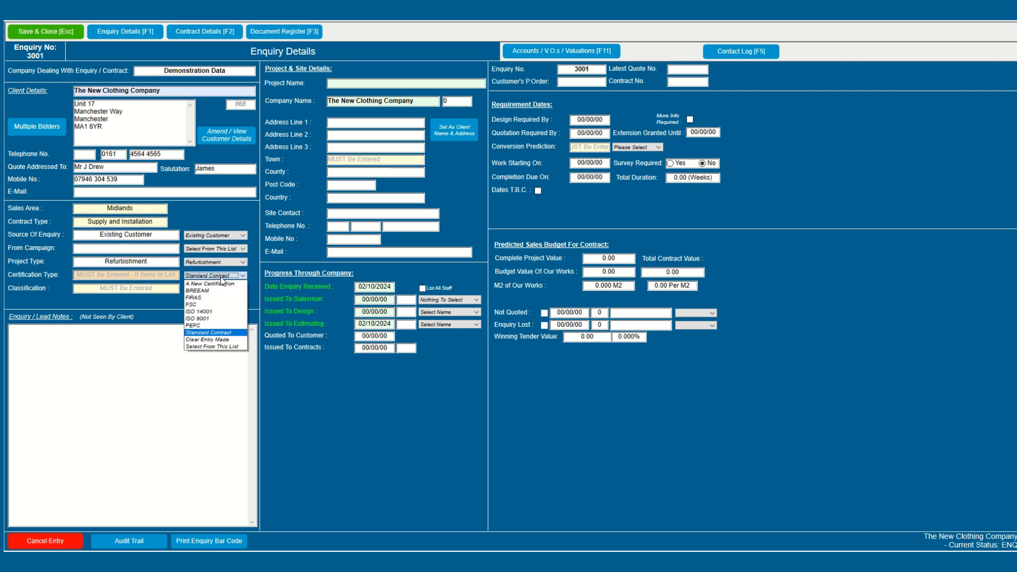
left_click(218, 332)
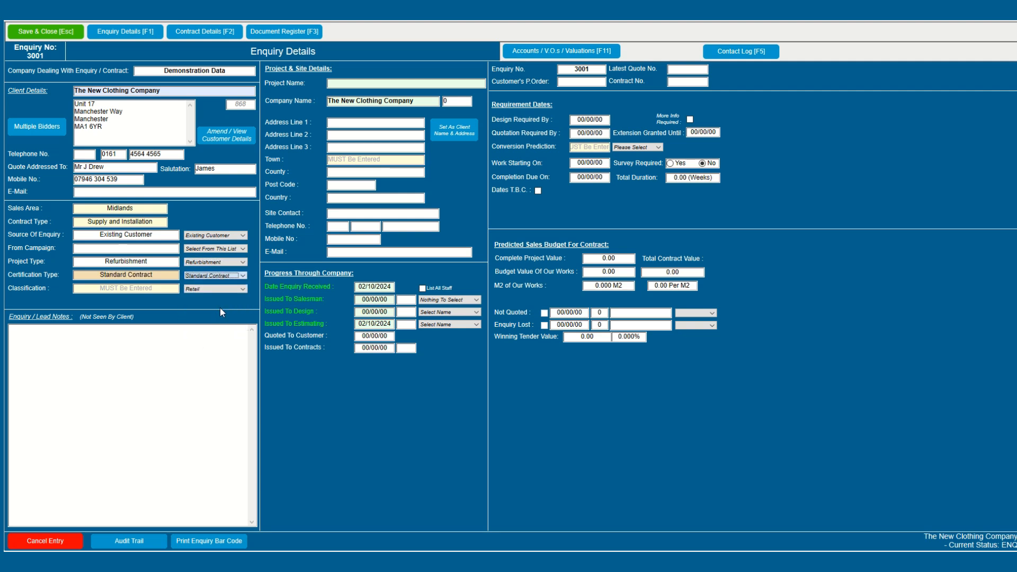
left_click(218, 290)
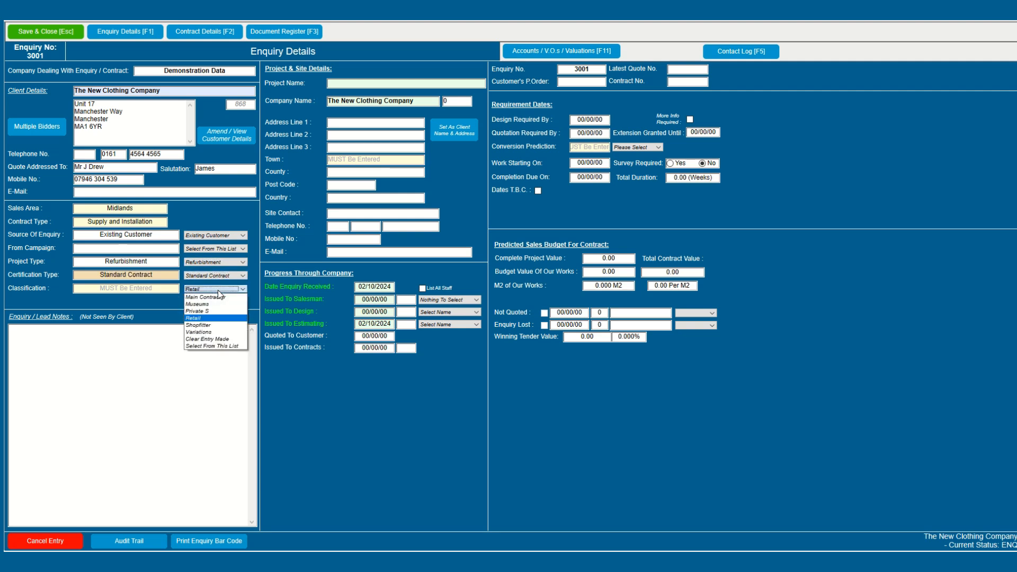
left_click(214, 319)
left_click(349, 83)
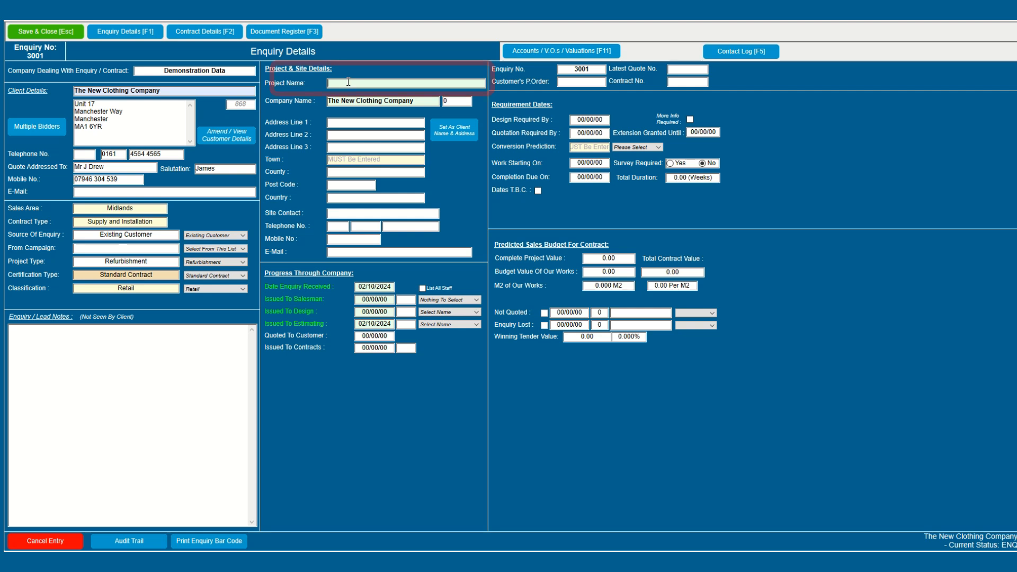
Step: Enter project name 'New Clothing Company - Bingham', site town Bingham and county Nottinghamshire
type("New")
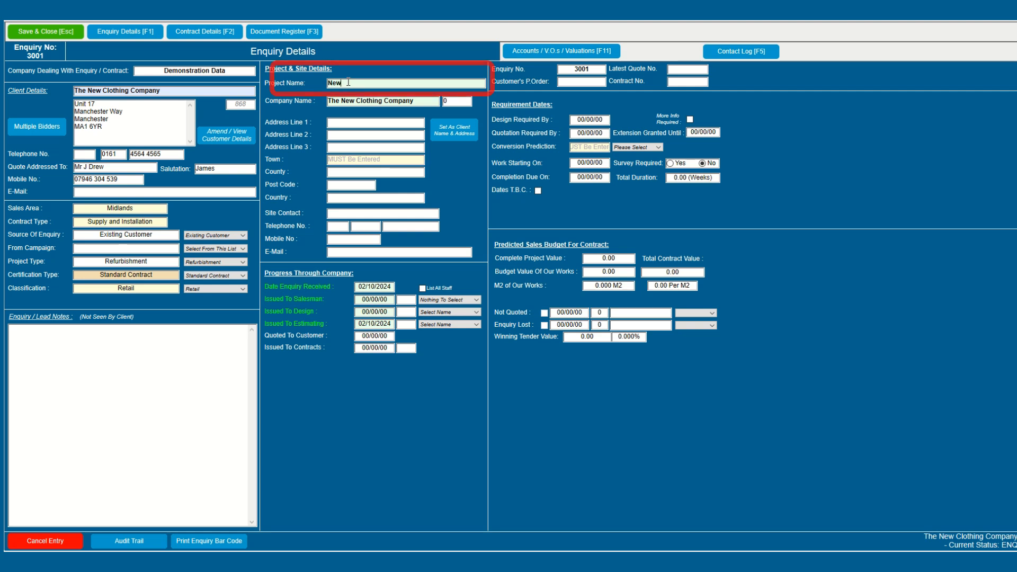
type(" Cloth")
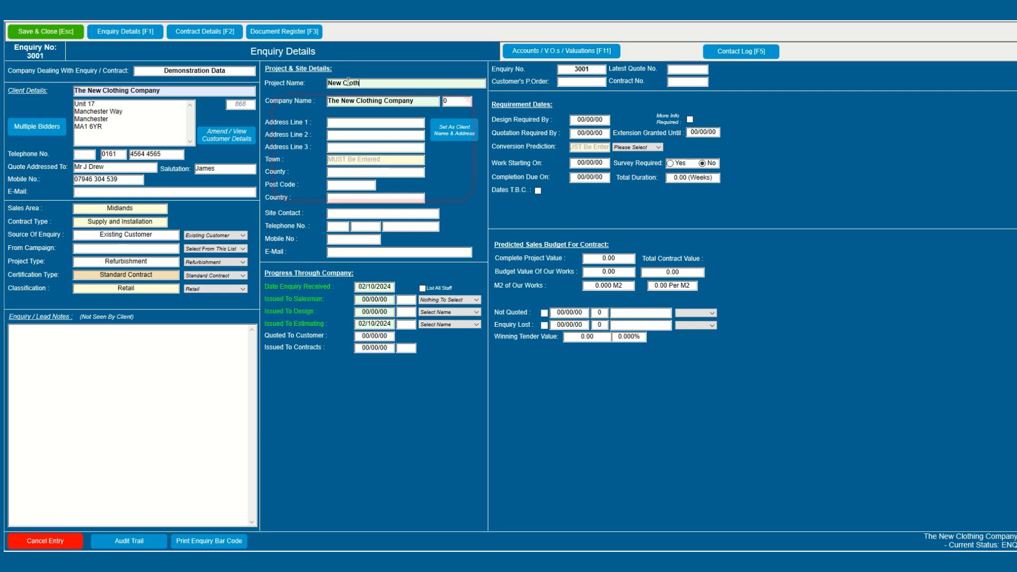
type("ing ")
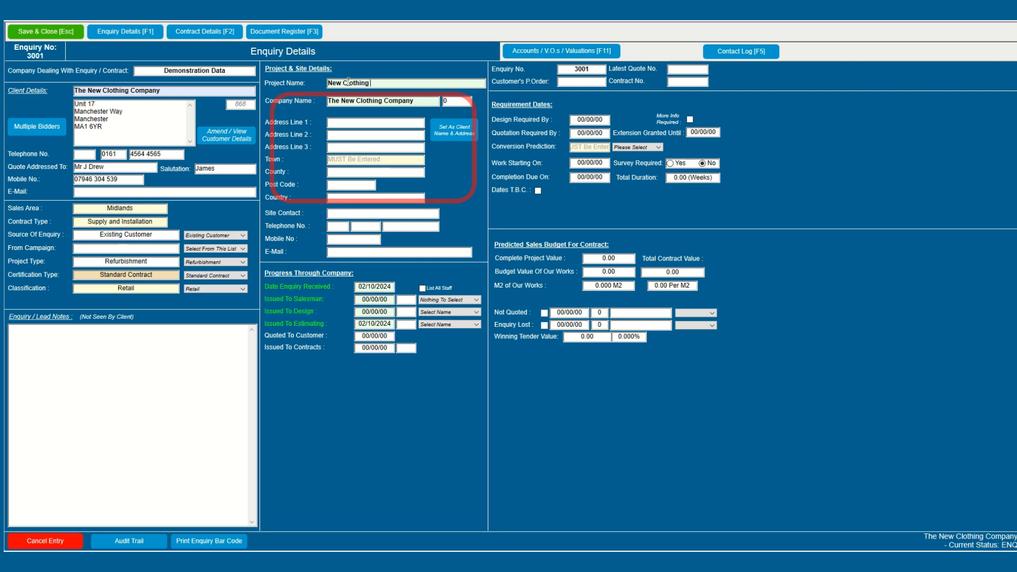
type("Company - Bi")
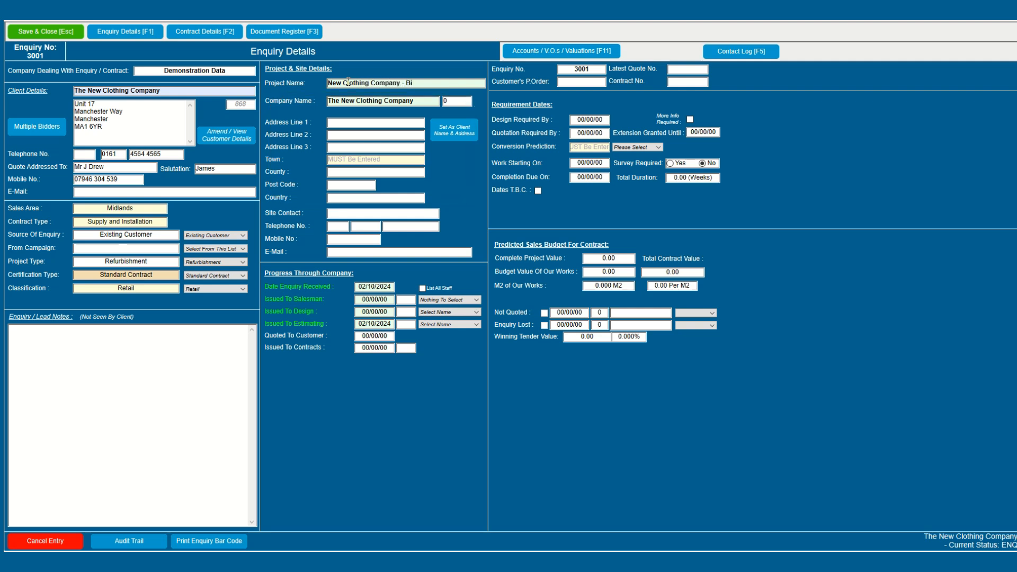
type("ngham")
key("Tab")
key("Tab")
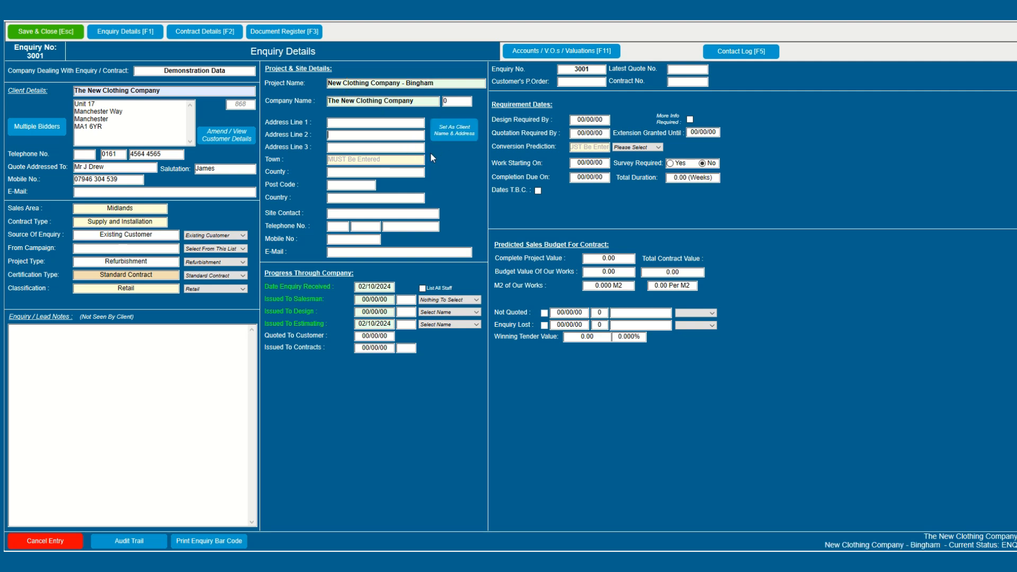
left_click(364, 160)
type("Bingham")
key("Tab")
type("Nottinghamshire")
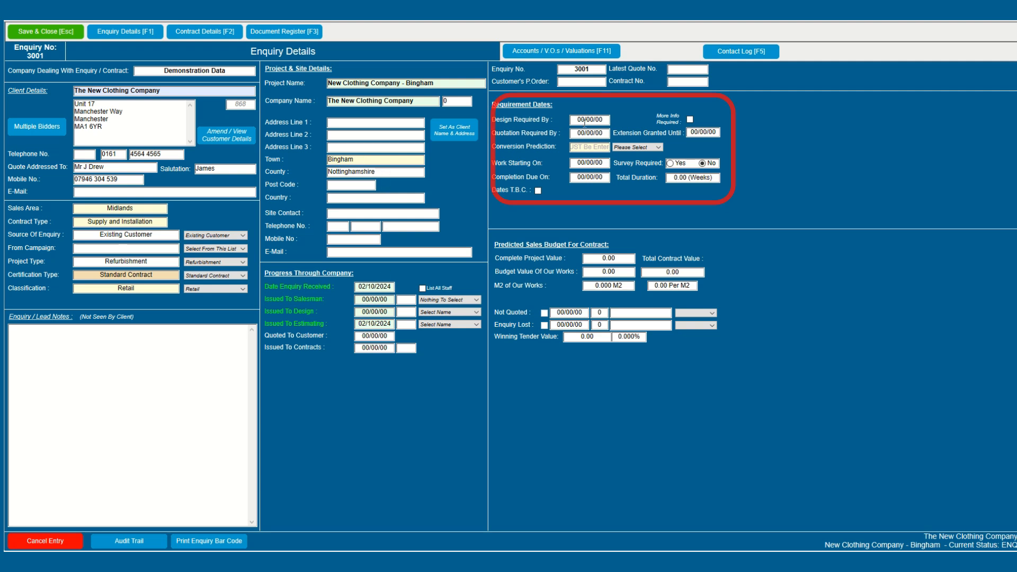
Step: Mark conversion as Very Likely, with the quotation required by 05/10/2024
left_click(626, 152)
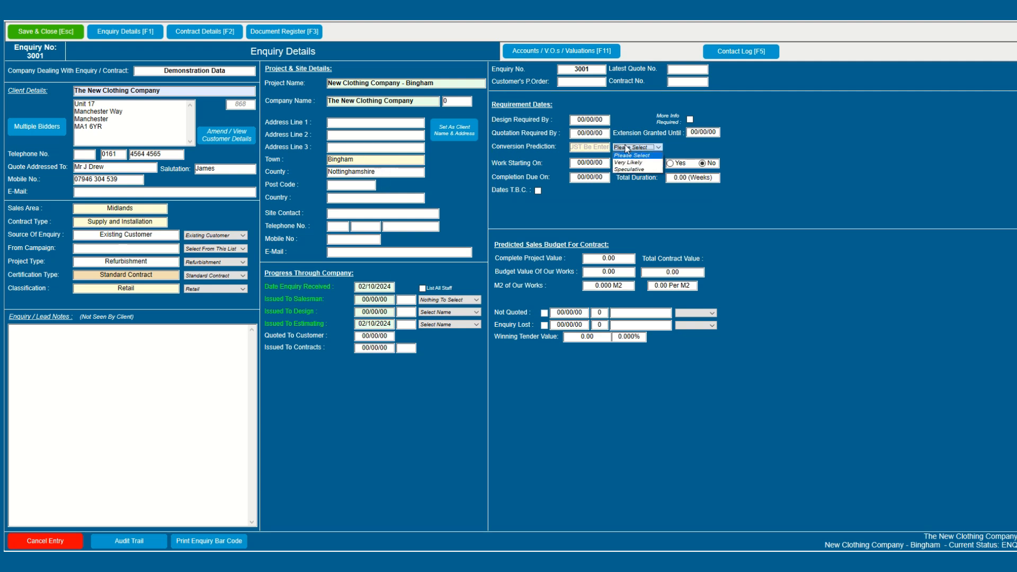
left_click(633, 161)
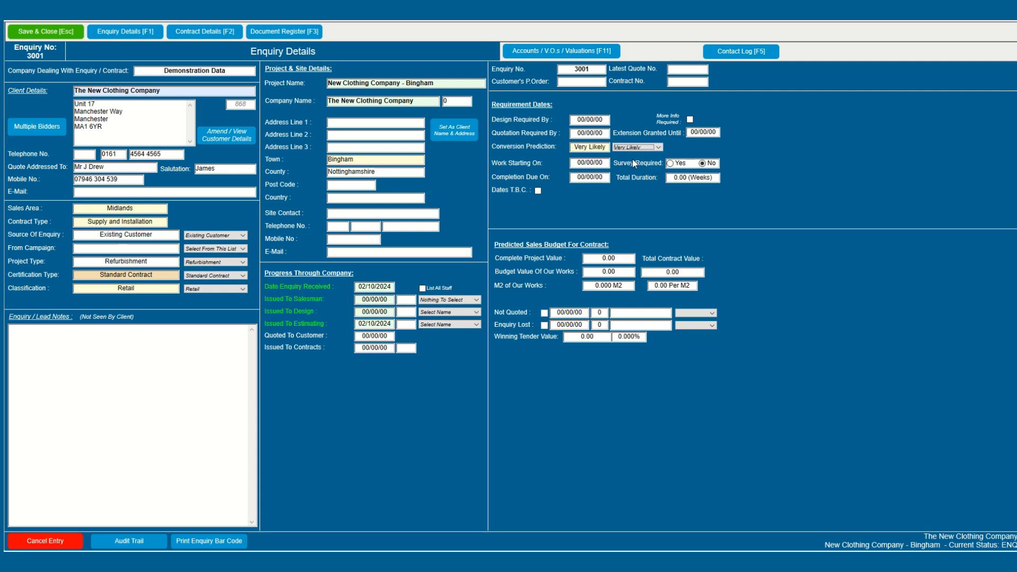
left_click(578, 136)
type("05/10/2024")
key("Tab")
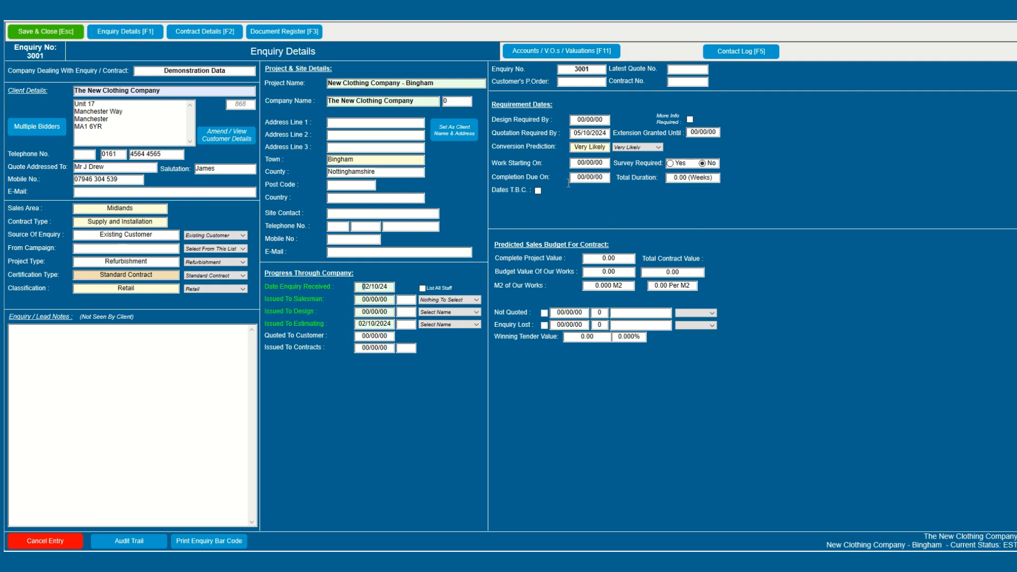
left_click(539, 192)
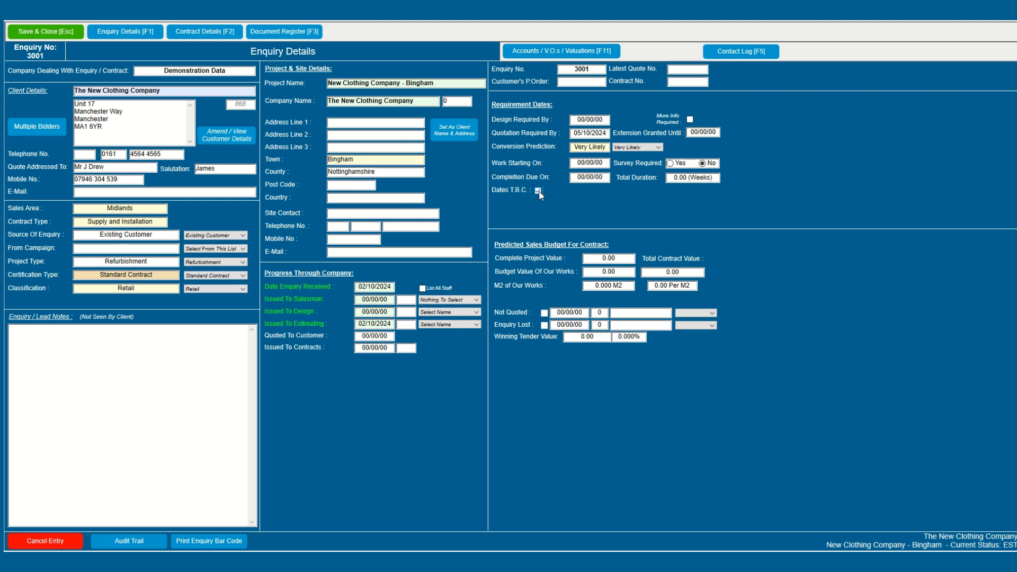
Step: Set work to start 01/11/2024 and complete 15/11/2024, a 2-week duration
left_click(578, 163)
type("1/11/2024")
key("Tab")
type("15/11/2024")
key("Tab")
Step: Save the enquiry, run the update to open quotation 3001, and add site and quotation notes
left_click(42, 32)
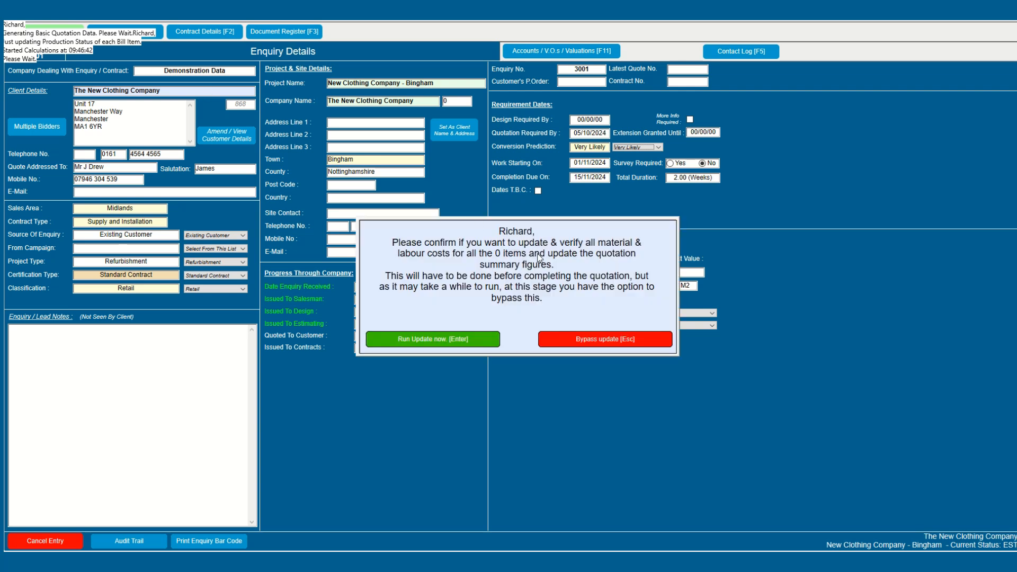
left_click(477, 339)
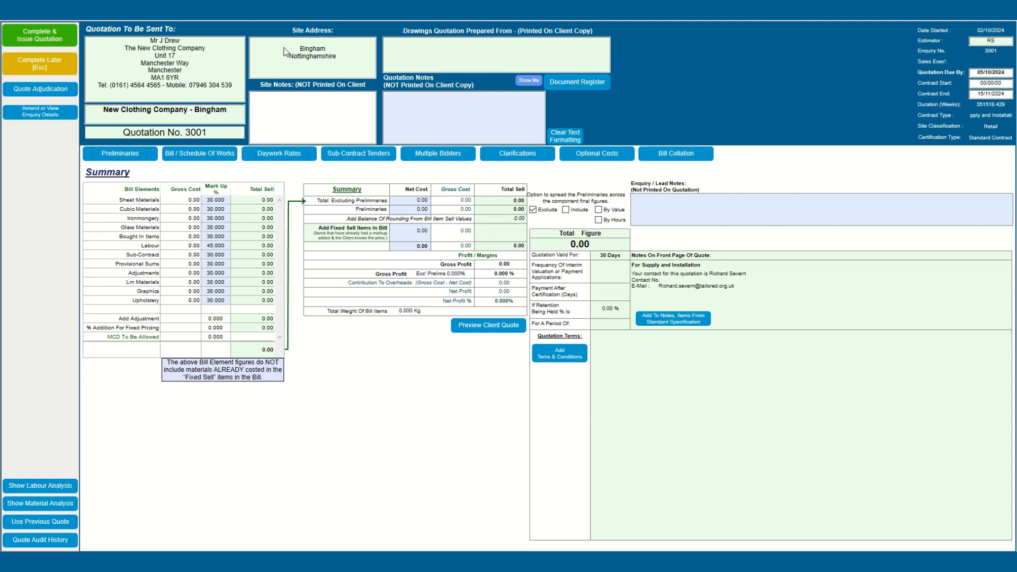
left_click(297, 105)
type("Restricted Parking Room for skip on car park Good access via Goods lift")
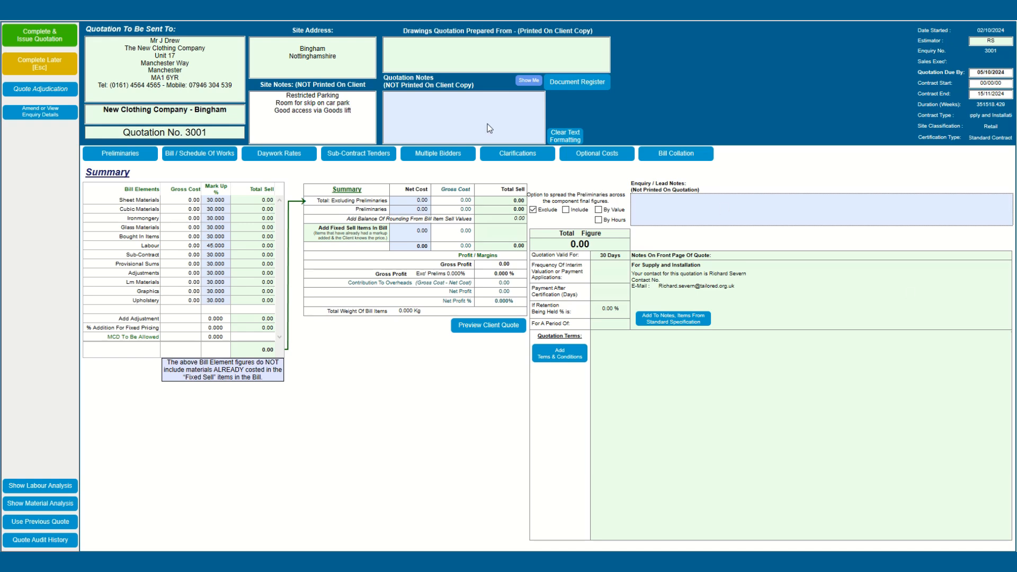
type("No time for site visit (Used photo's supplied by John to assess rip-out")
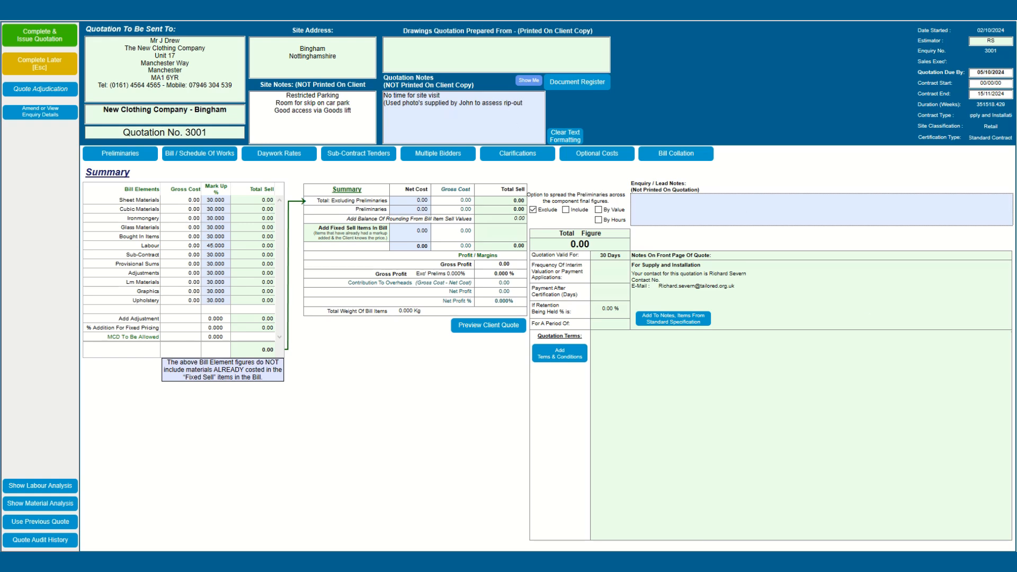
Step: Enter drawing references DRW-001-Rev'A, DRW-002-Rev'C and Schedule of Works
left_click(456, 54)
type("DRW-001-Rev'A - DRW-002- Rev' C - Schedule Of Works Pages 1 -30 dated 15.09.24")
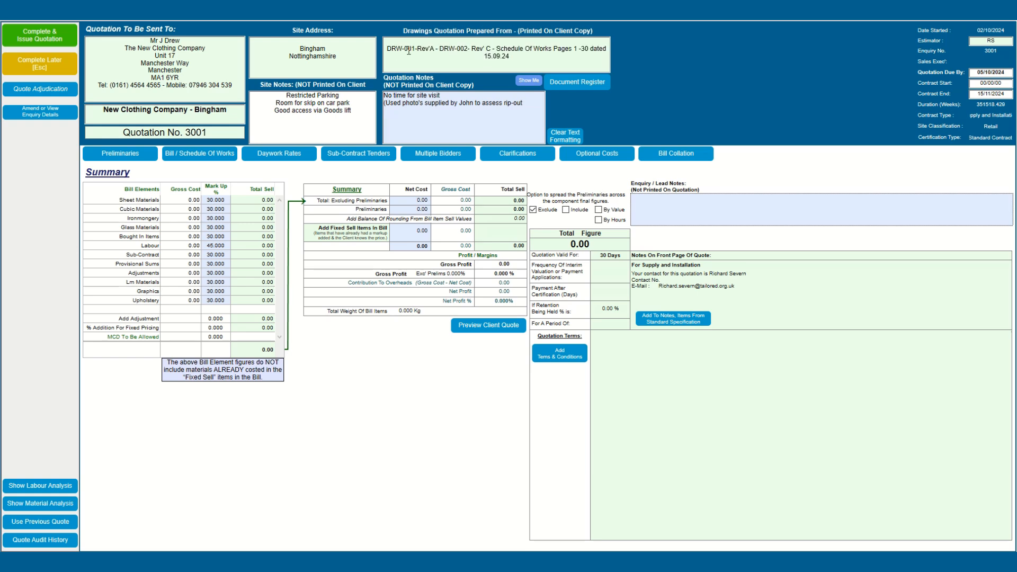
key("BackSpace")
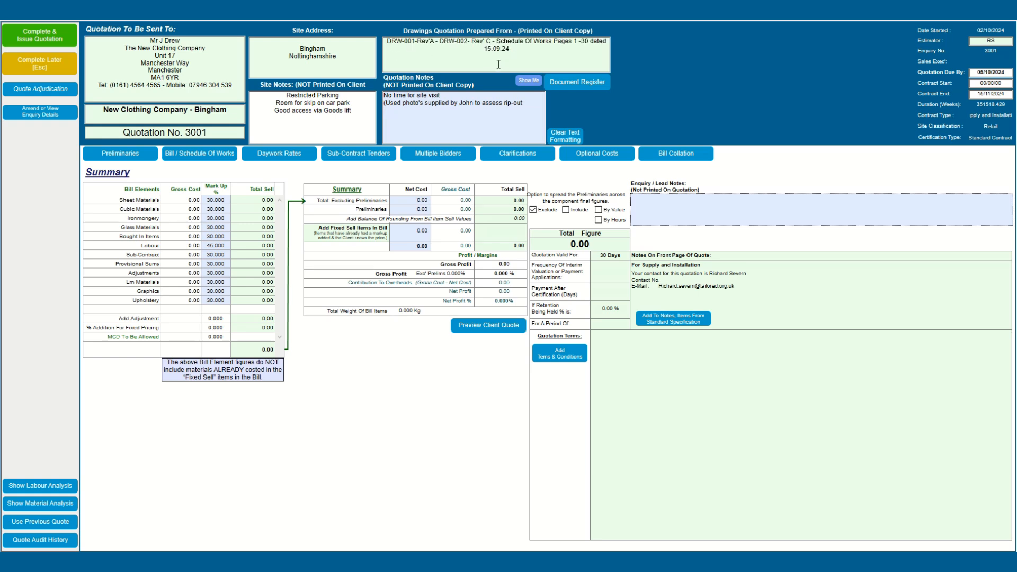
Step: Upload Retail Visual 03.jpeg to the quotation's document register under Estimating
left_click(573, 85)
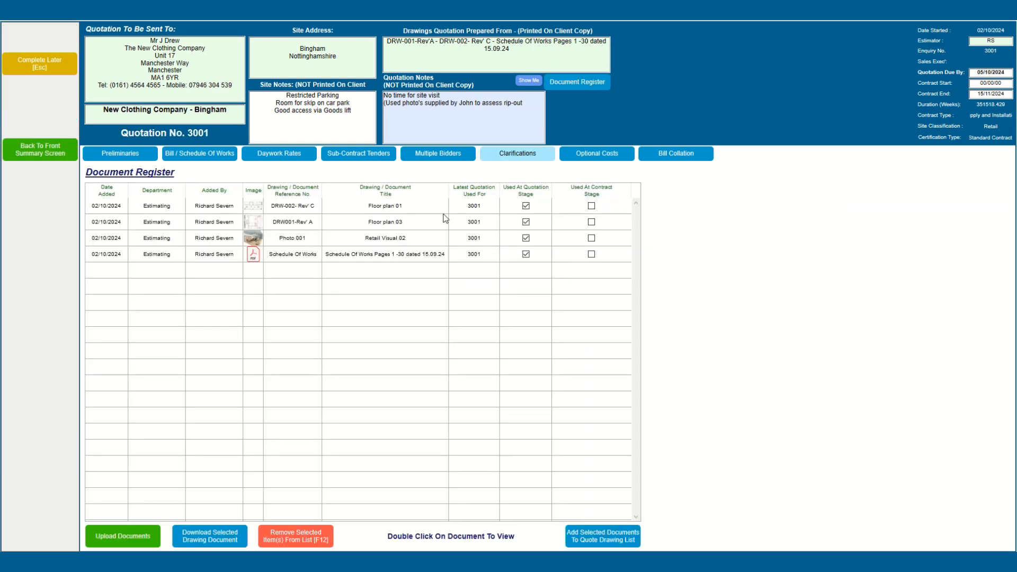
left_click(135, 535)
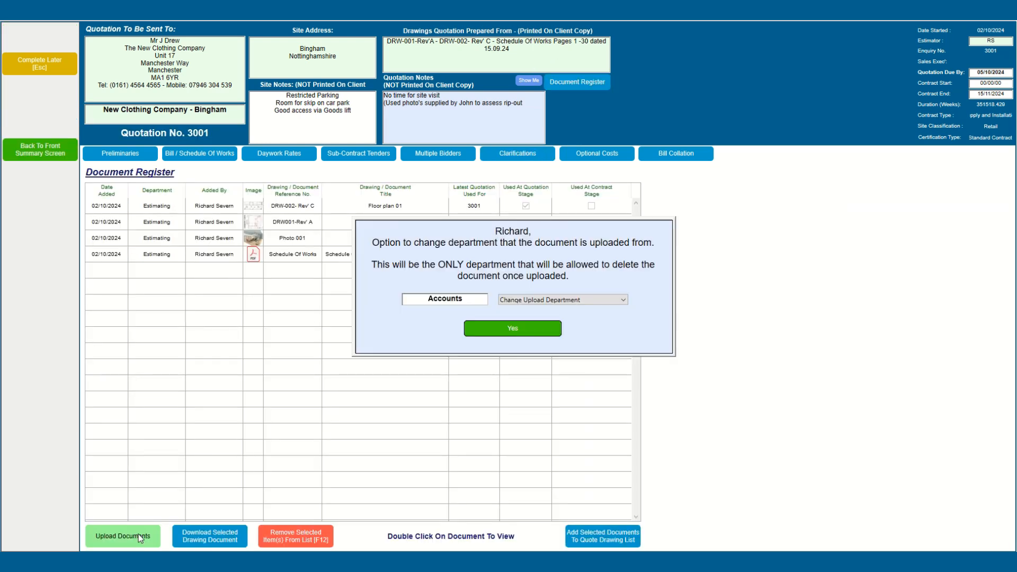
left_click(562, 300)
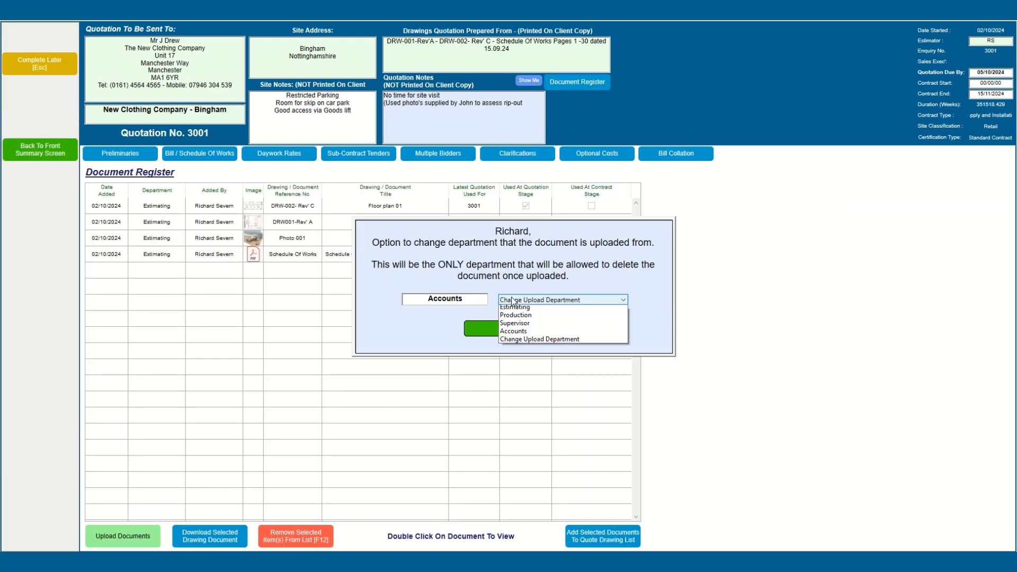
left_click(510, 317)
left_click(498, 332)
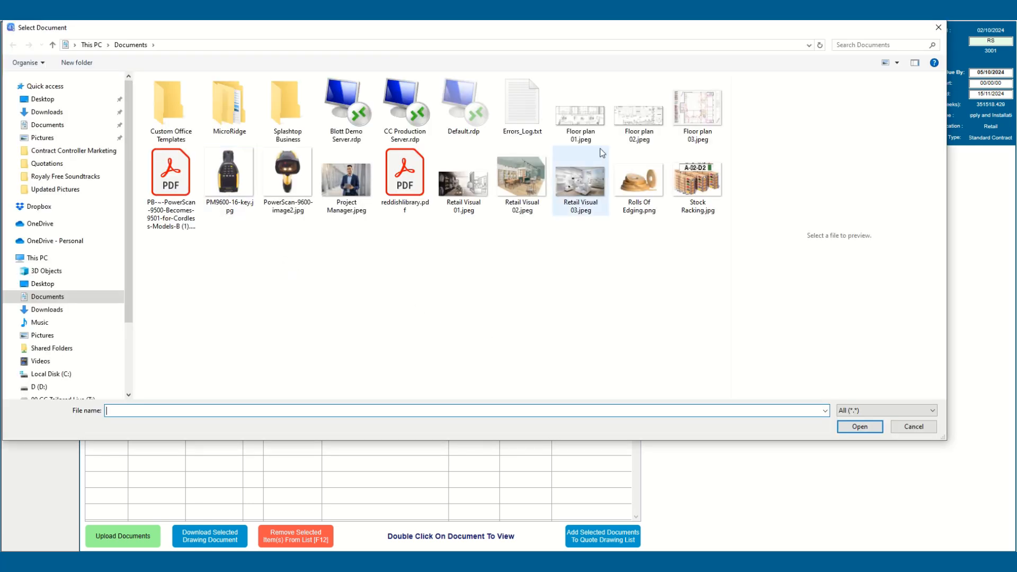
left_click(580, 180)
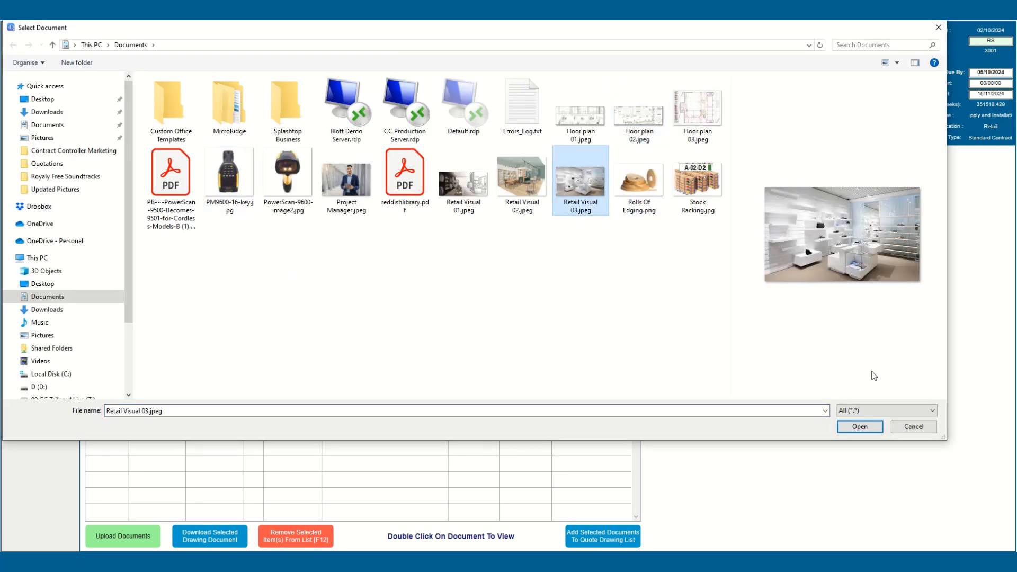
left_click(858, 427)
Step: Give the Retail Visual 03 document the reference number Photo 002
left_click(290, 208)
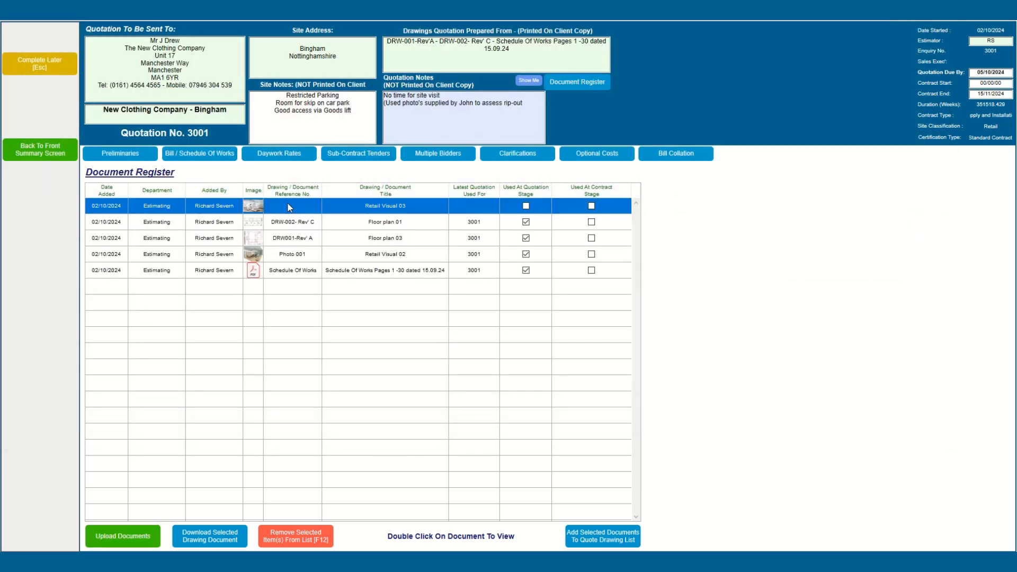
left_click(291, 210)
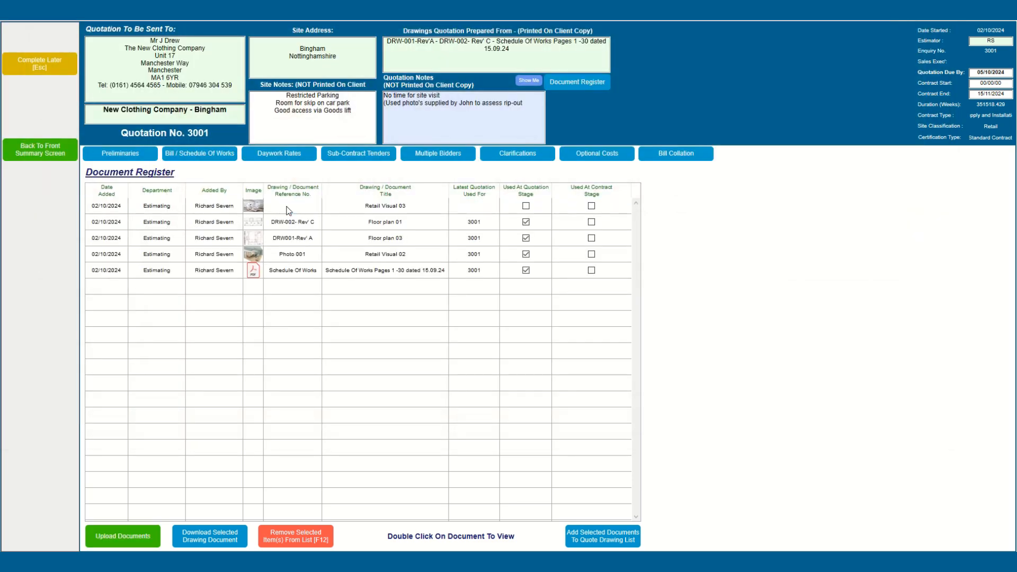
left_click(290, 211)
left_click(291, 210)
type("Photo 002")
key("Return")
Step: Replace the quote's drawing list with all five register documents and return to the summary
left_click(317, 207)
left_click(297, 270, "shift")
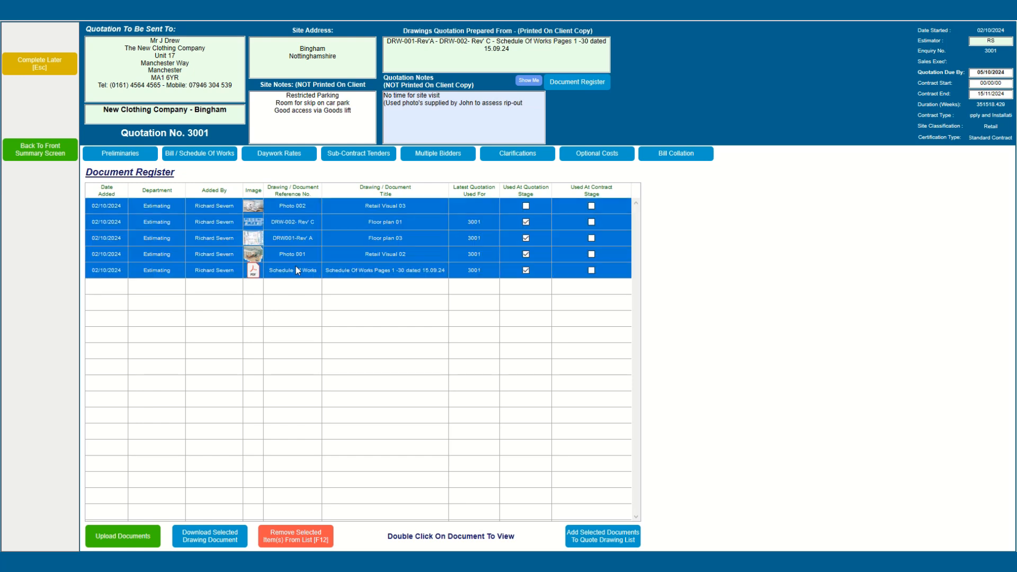
left_click(603, 536)
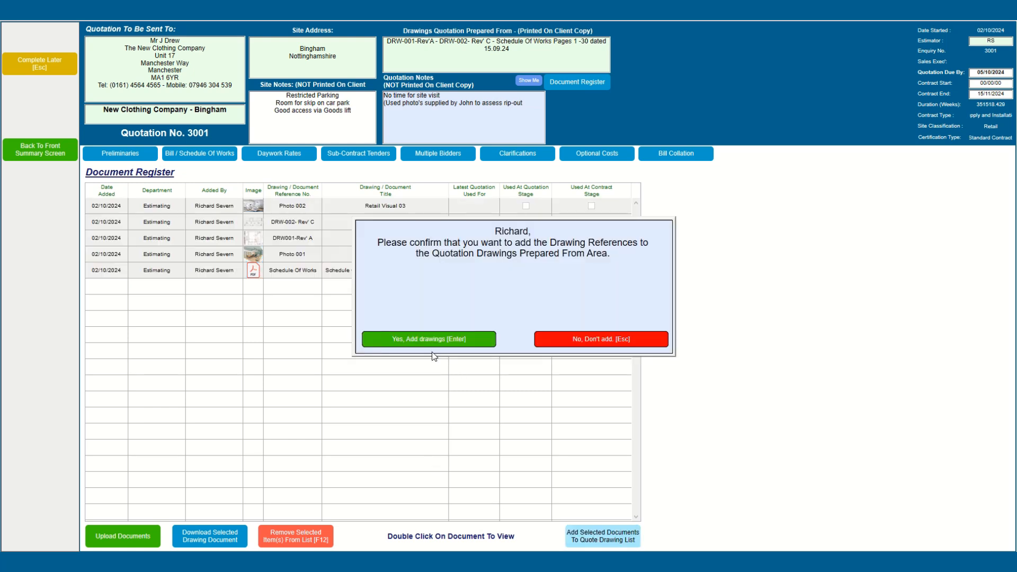
left_click(430, 341)
left_click(430, 339)
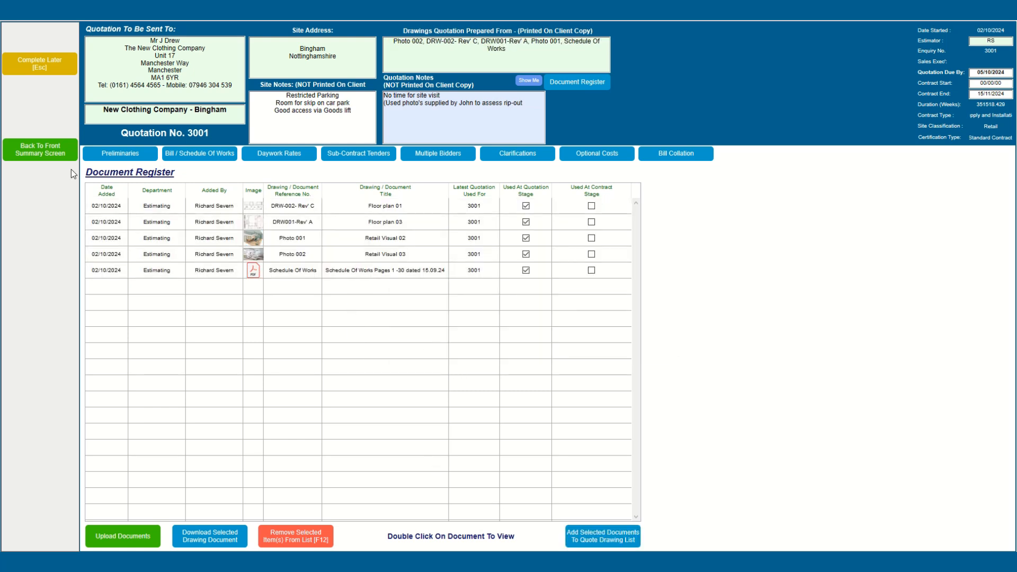
left_click(61, 156)
left_click(389, 342)
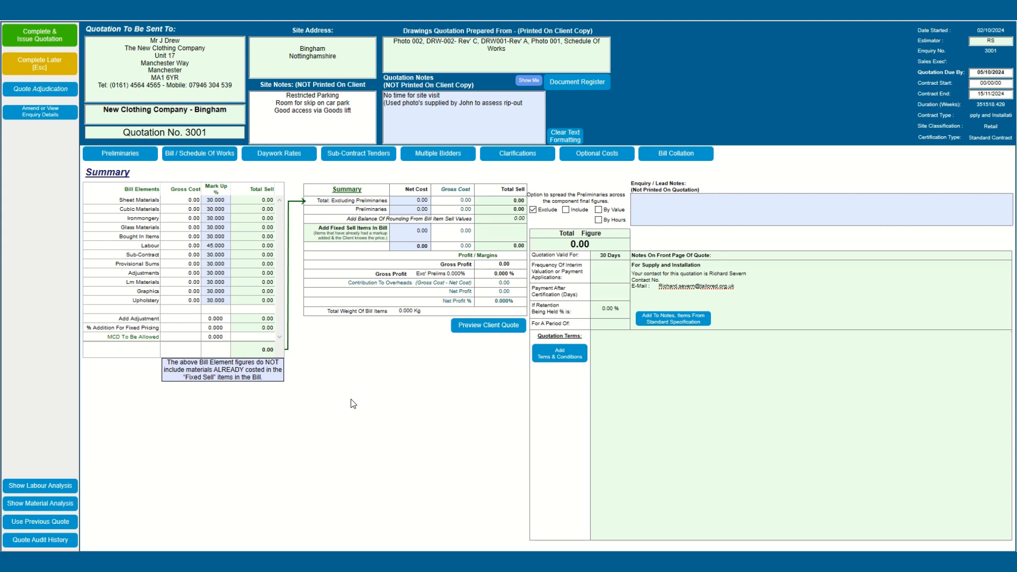
Step: Create bill item 3001-13 for a supply-and-install reception desk, unit Each, quantity 1
left_click(210, 155)
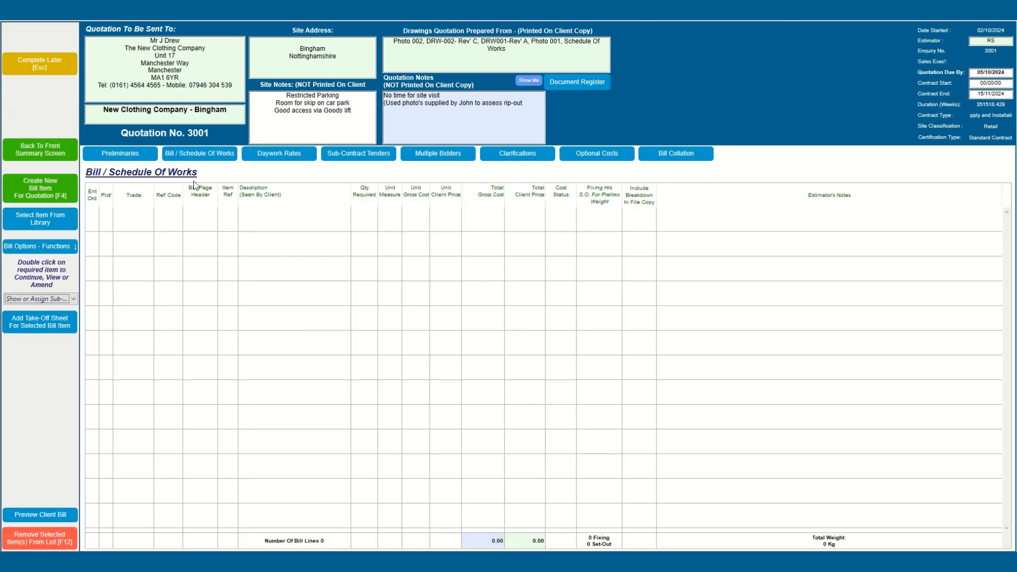
left_click(48, 193)
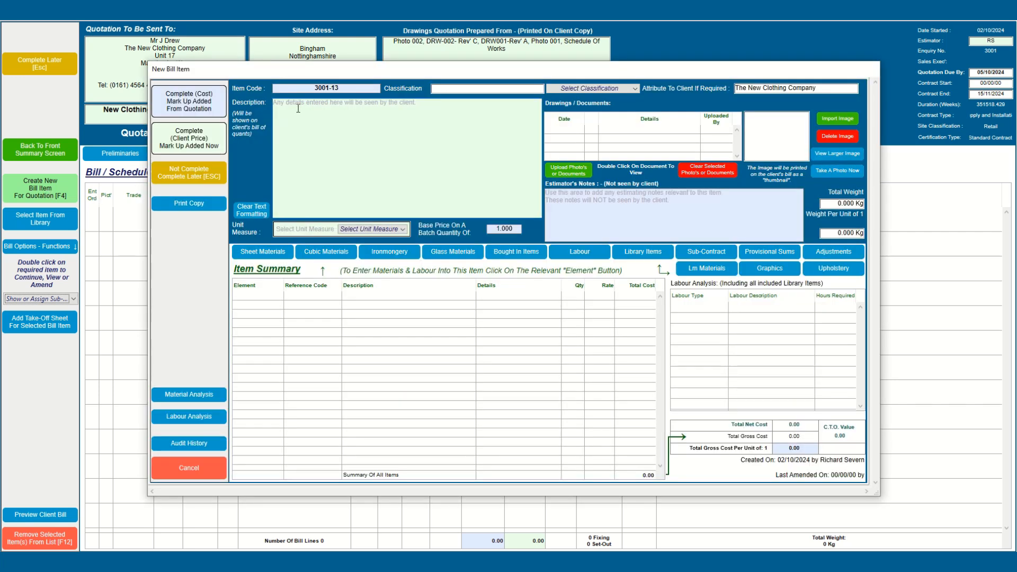
type("Supply and install Reception desk: Constructed from 18mm MDF with laminate finish to external faces. Front panel to have applied upholstered panel in Dedar Velvet Sunday Ref 0008 Spray finish to all internal surfaces. Allowance being made for 1 no 3 drawer pedestal unit with lockable top drawer.")
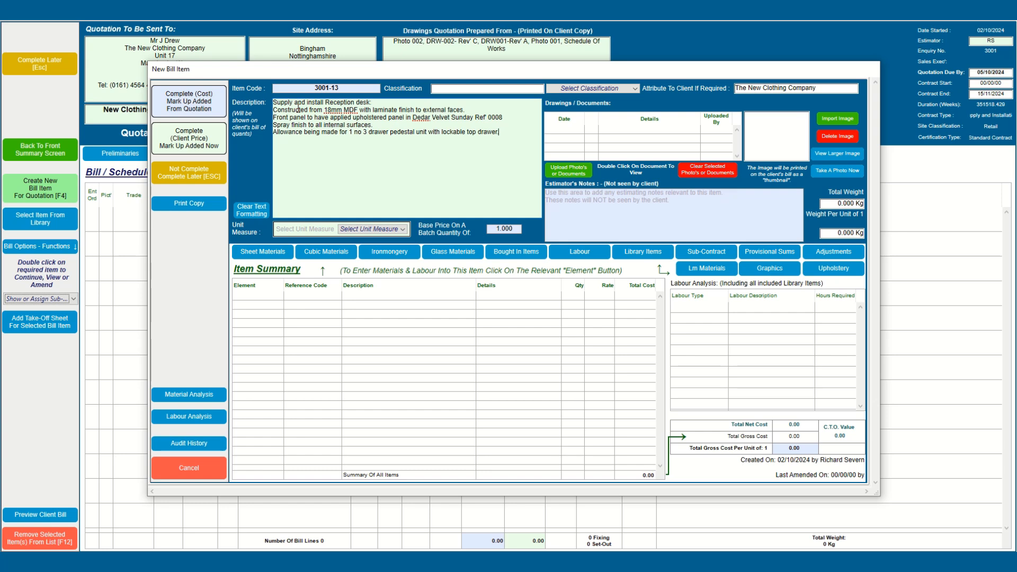
left_click(353, 229)
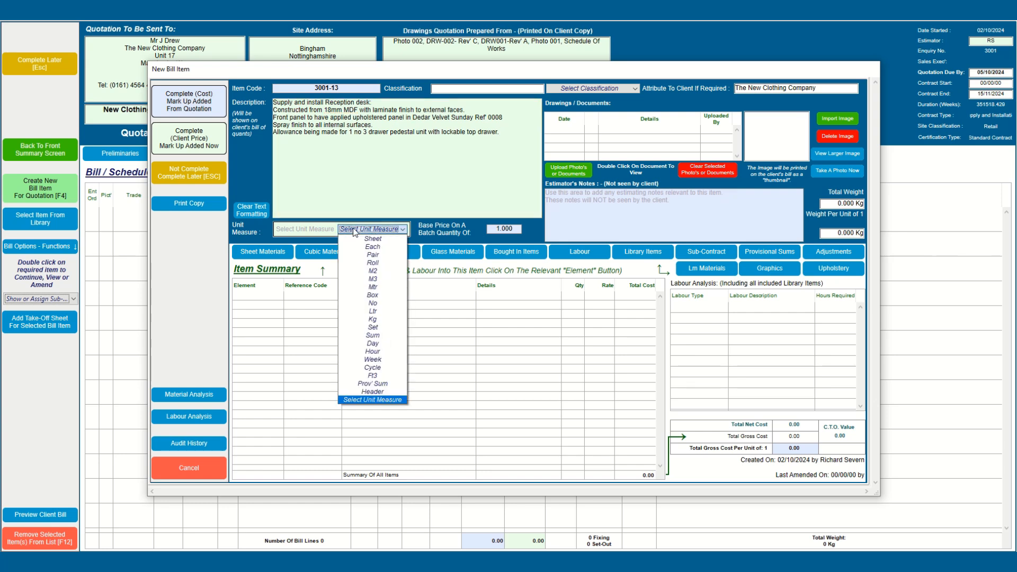
left_click(365, 247)
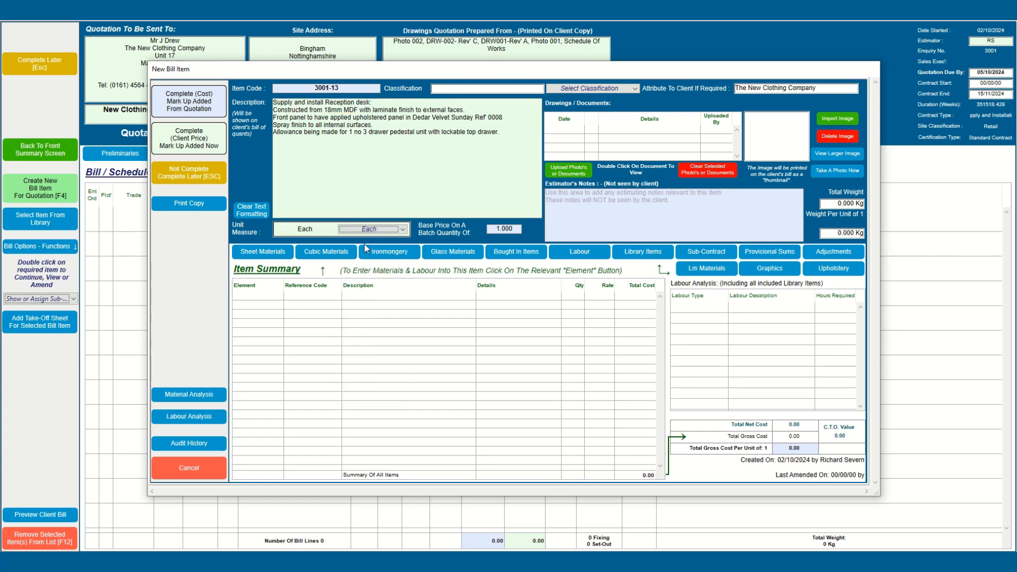
left_click(196, 173)
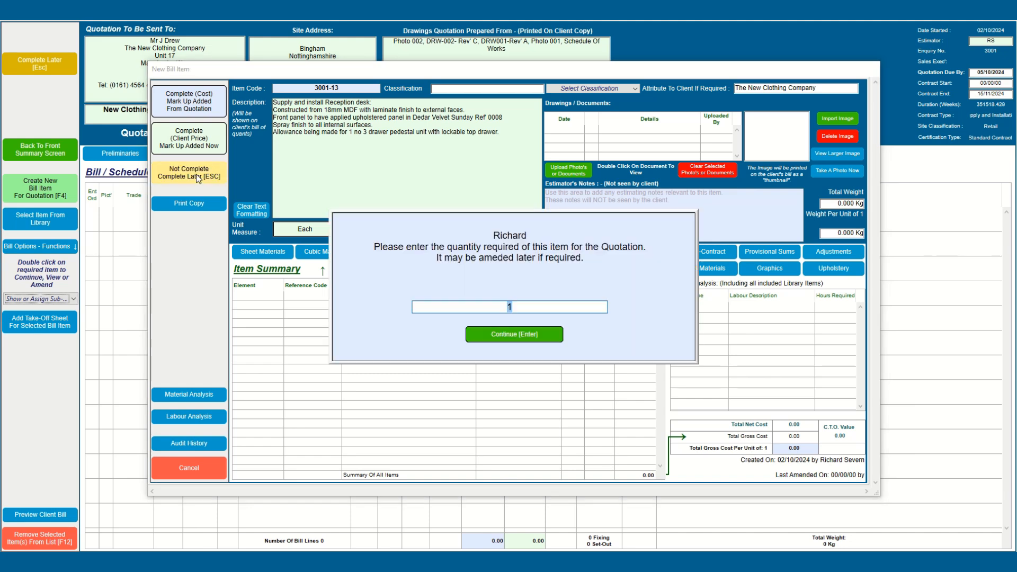
left_click(489, 335)
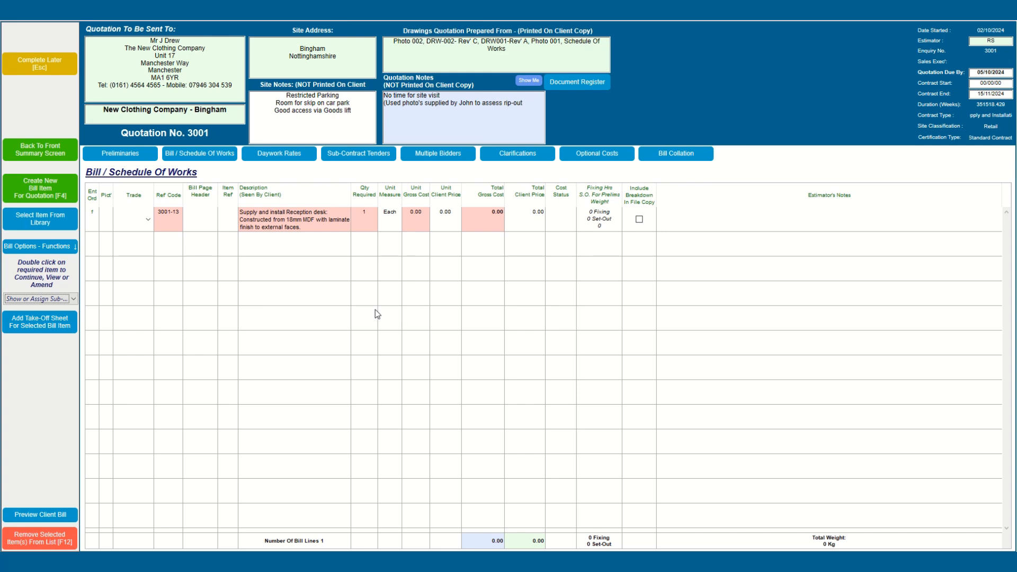
Step: Remove bill line 3001-13 from the bill
left_click(297, 222)
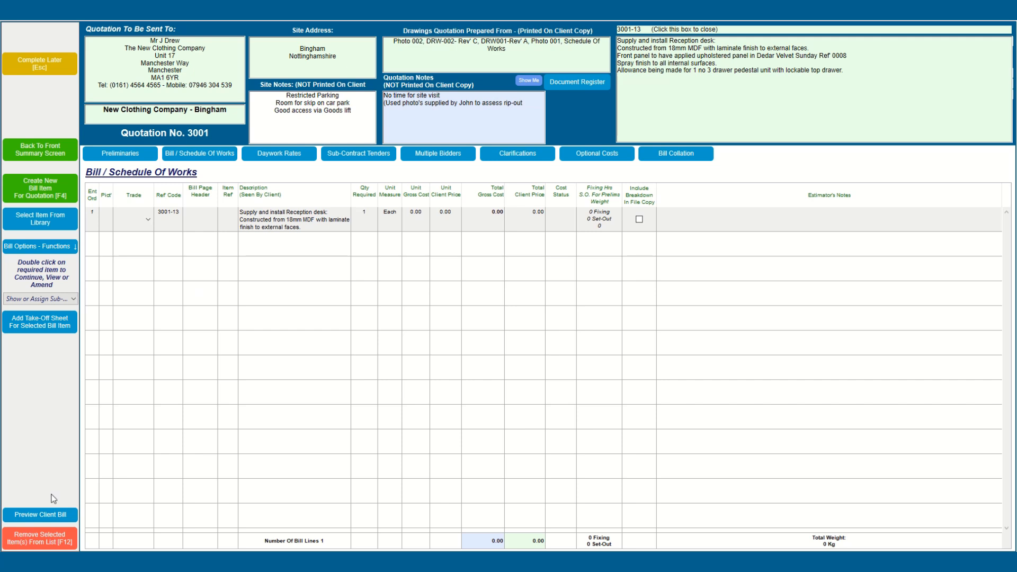
left_click(39, 549)
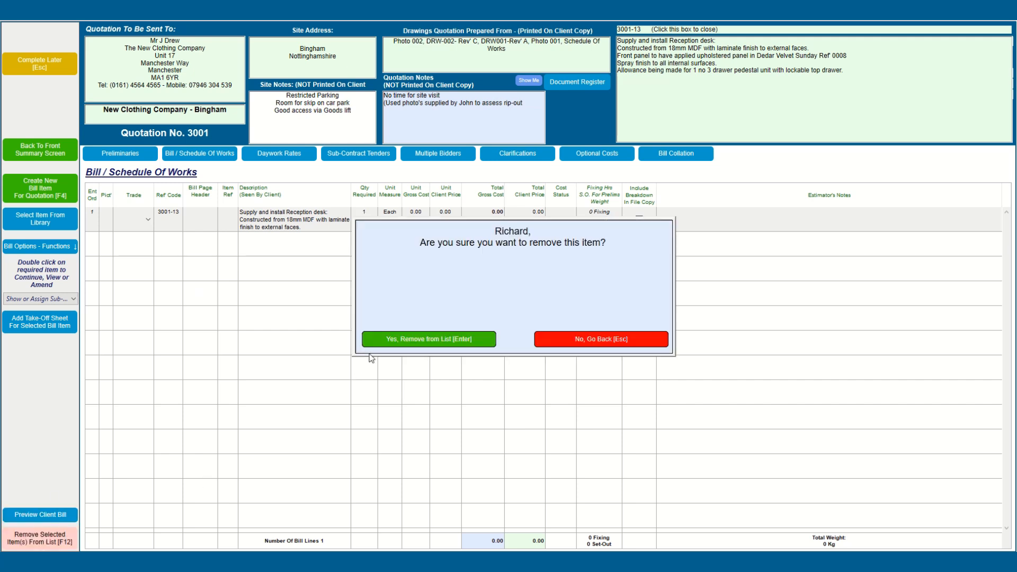
left_click(389, 345)
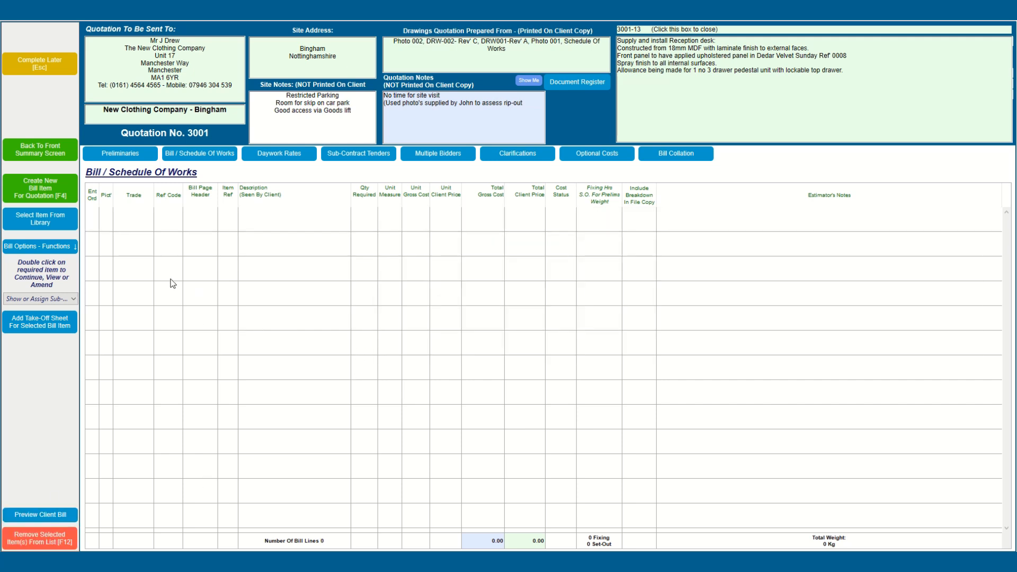
Step: Bring up the Import Basic Bill / Schedule screen from the bill import functions
left_click(51, 249)
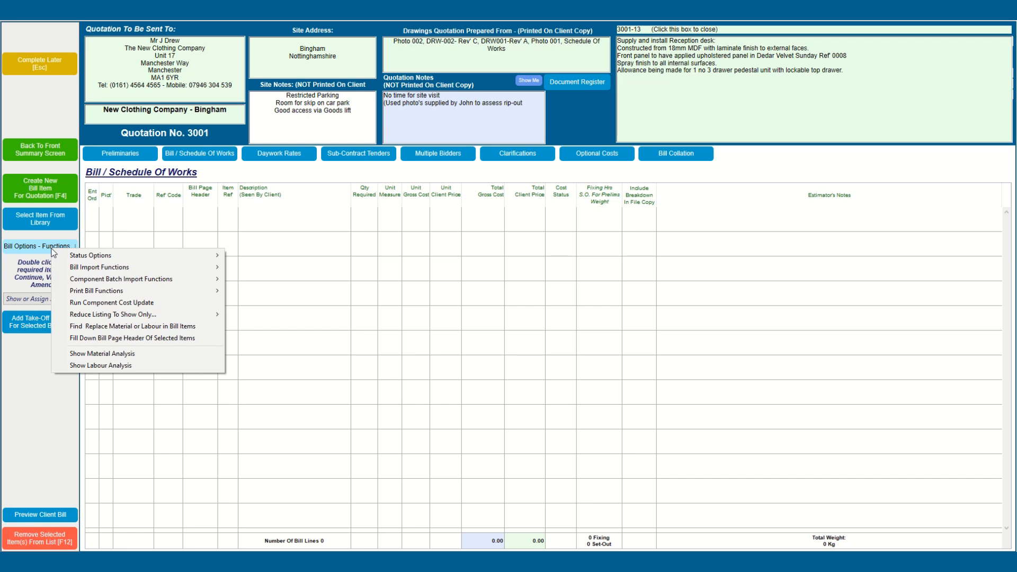
mouse_move(190, 268)
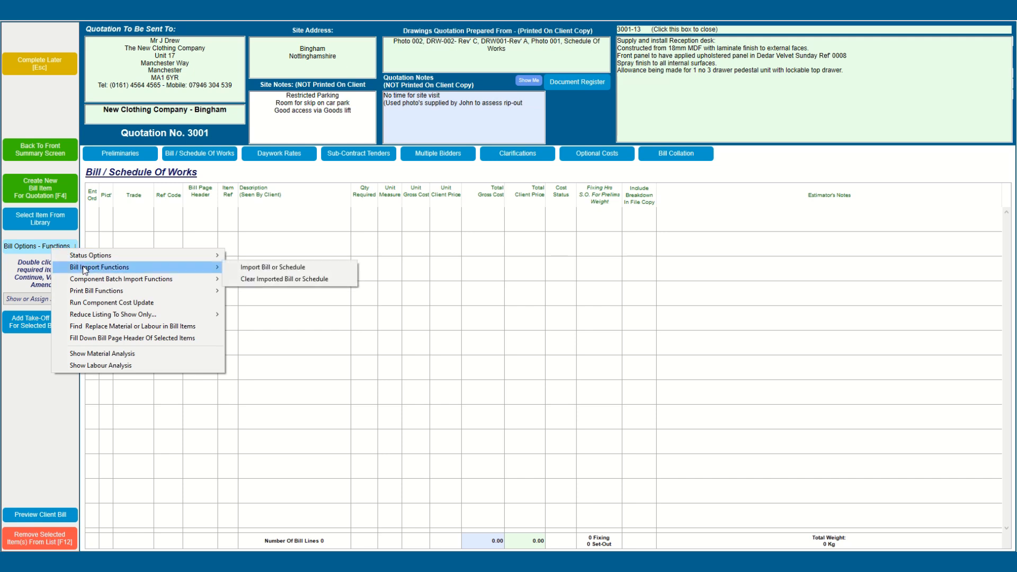
left_click(254, 268)
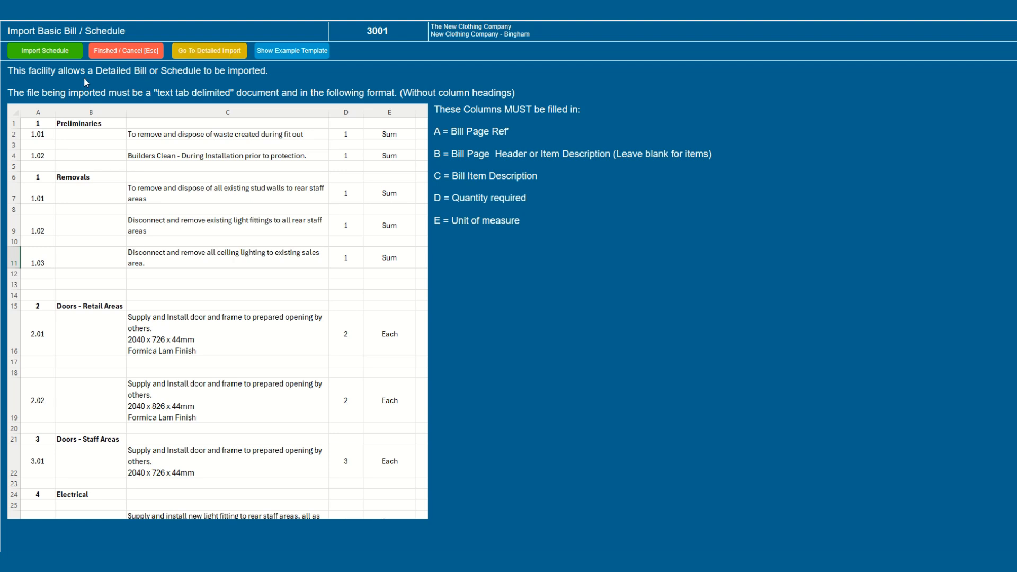
Step: Import Example_Quote_Import_Basic.txt, clearing preliminaries, to create lines 3001-14 to 3001-23
left_click(45, 51)
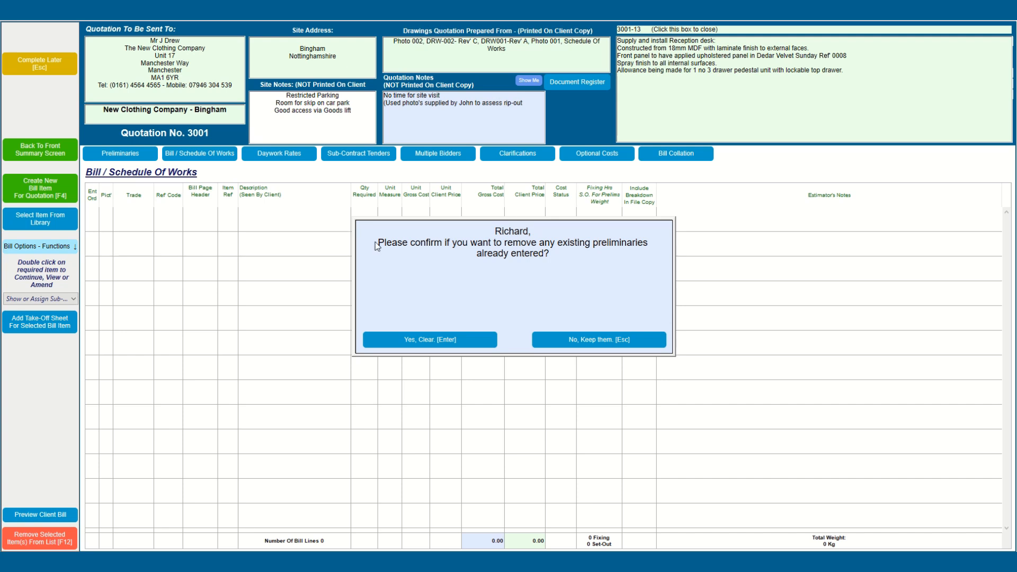
left_click(426, 337)
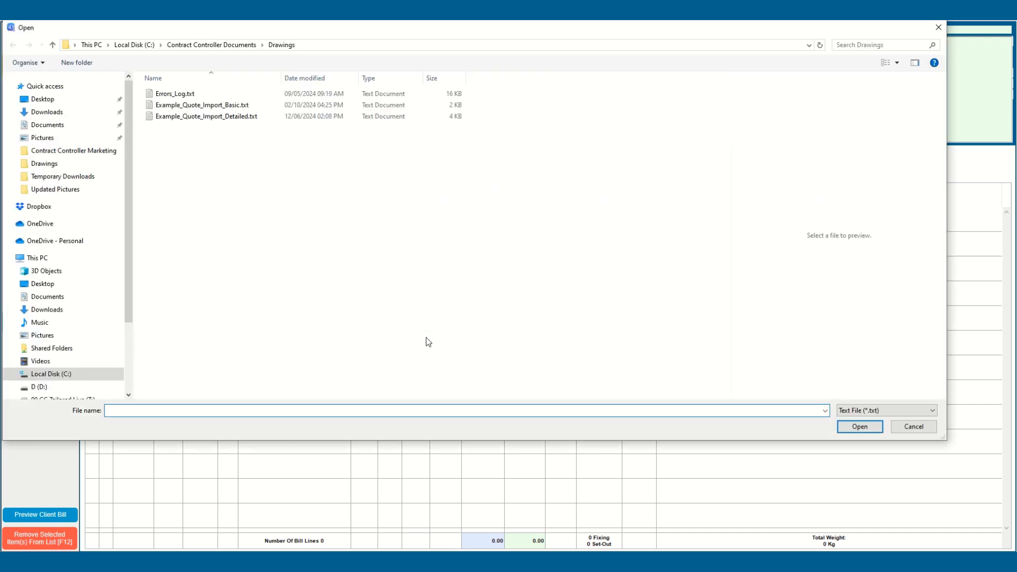
left_click(206, 105)
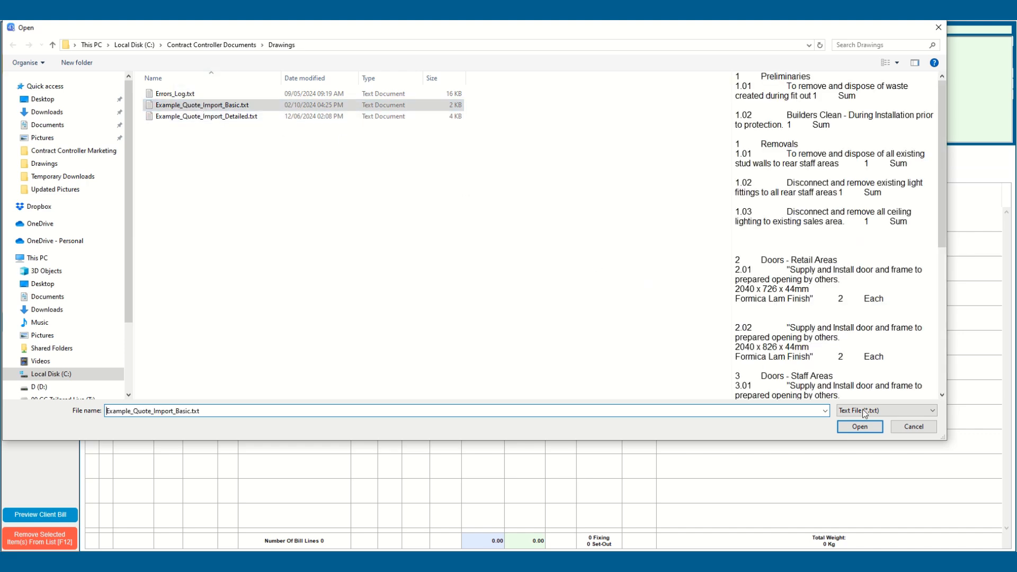
left_click(860, 426)
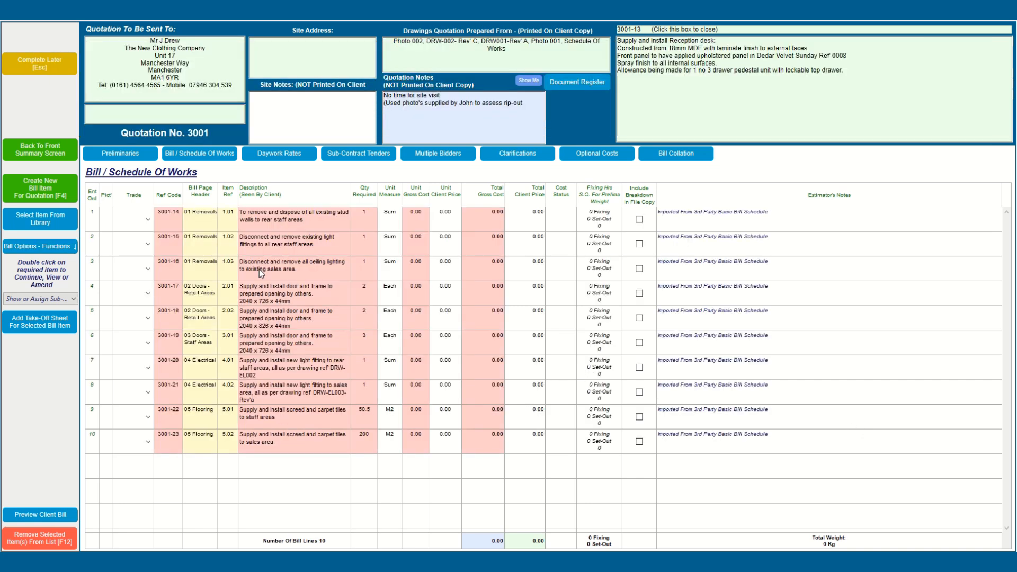
Step: Assign the Electrical trade to lines 3001-15, 3001-16, 3001-20 and 3001-21
left_click(259, 244)
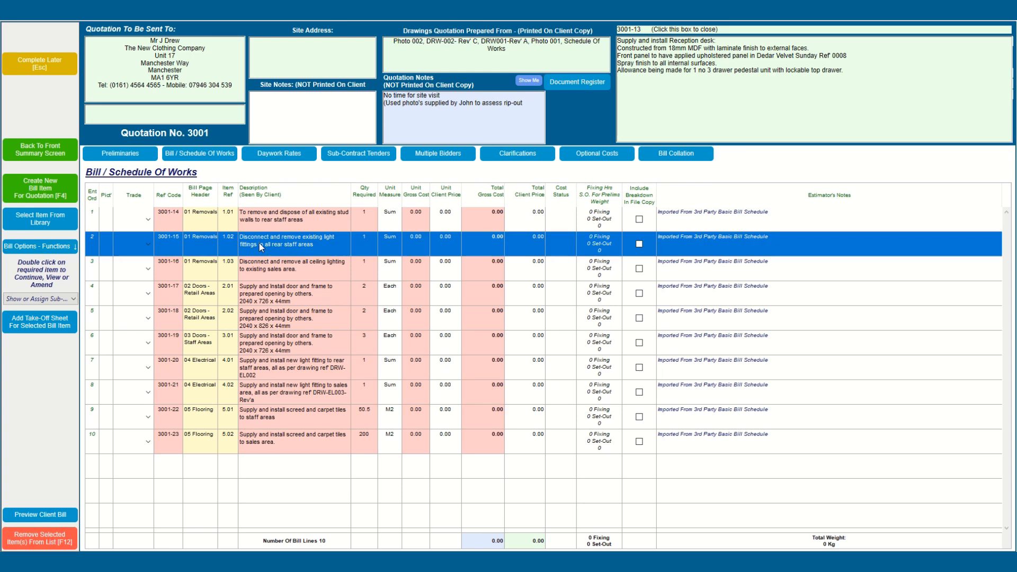
left_click(267, 272, "shift")
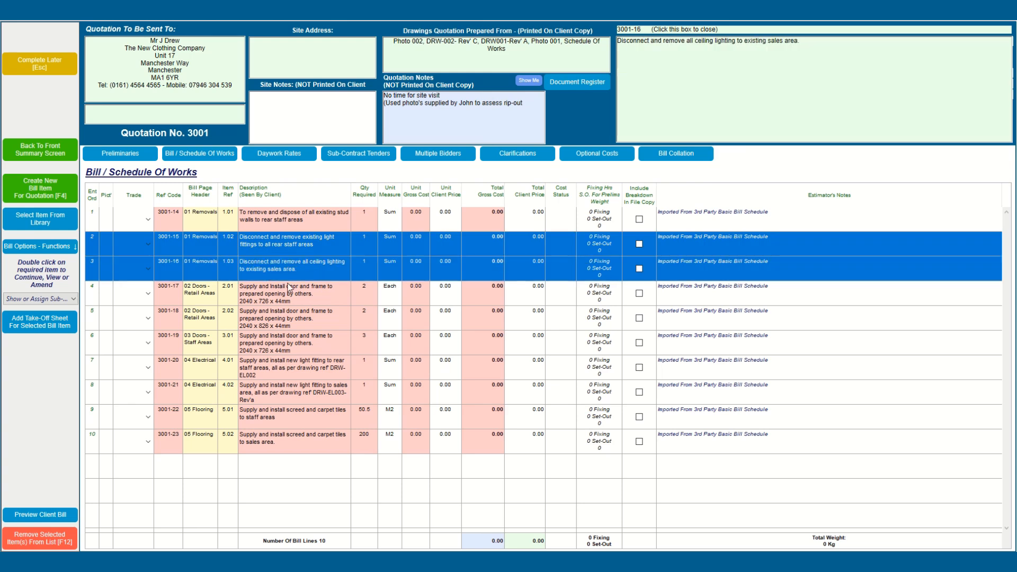
left_click(262, 372, "ctrl")
left_click(256, 391, "ctrl")
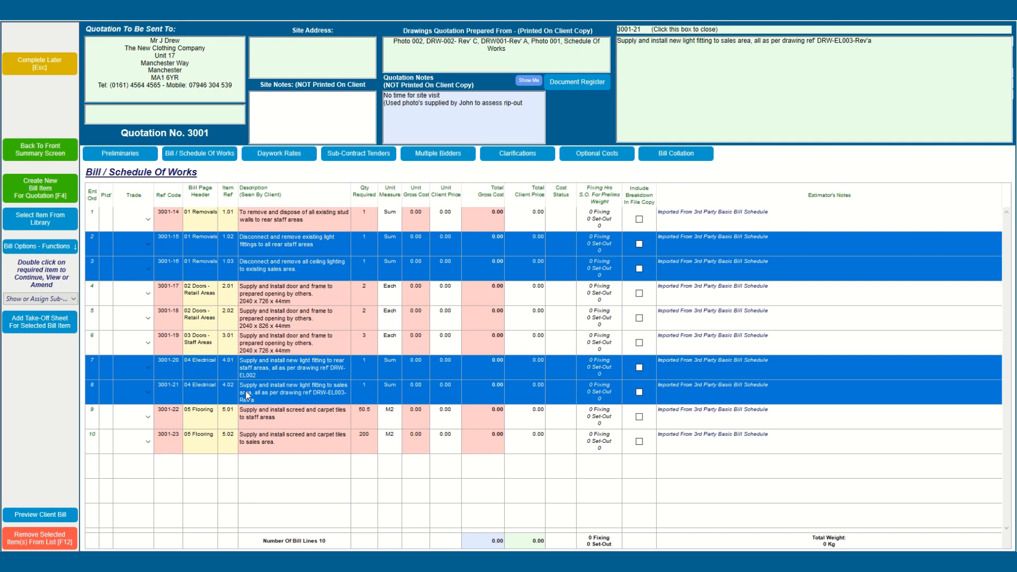
left_click(43, 300)
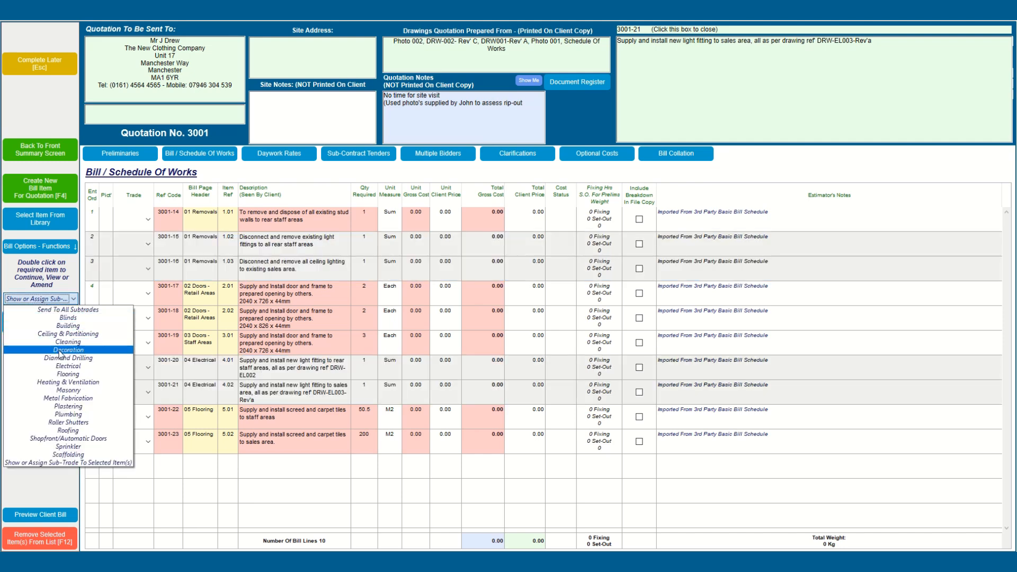
left_click(68, 366)
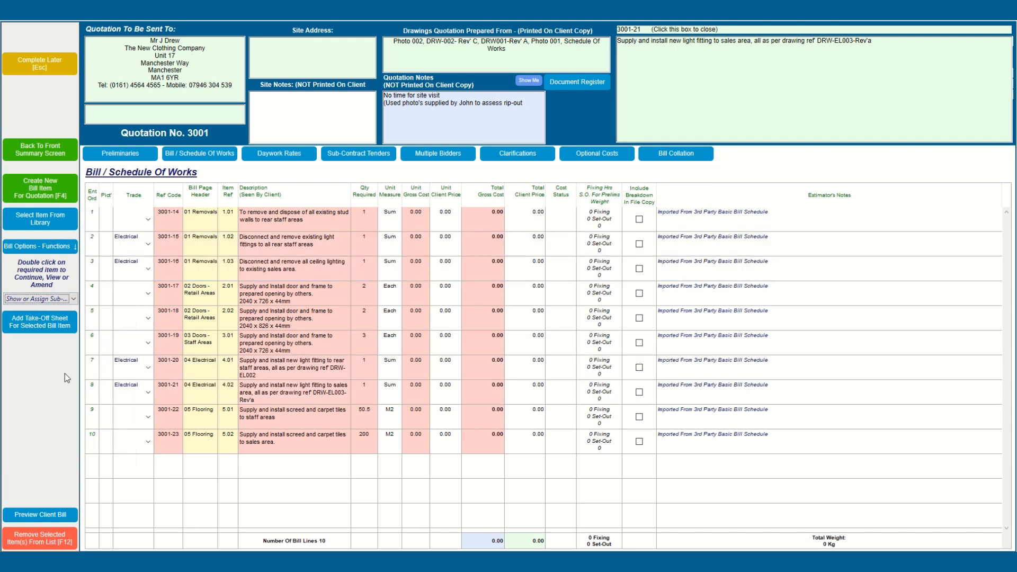
Step: Assign the Flooring trade to lines 3001-22 and 3001-23
left_click(254, 413)
left_click(266, 437, "ctrl")
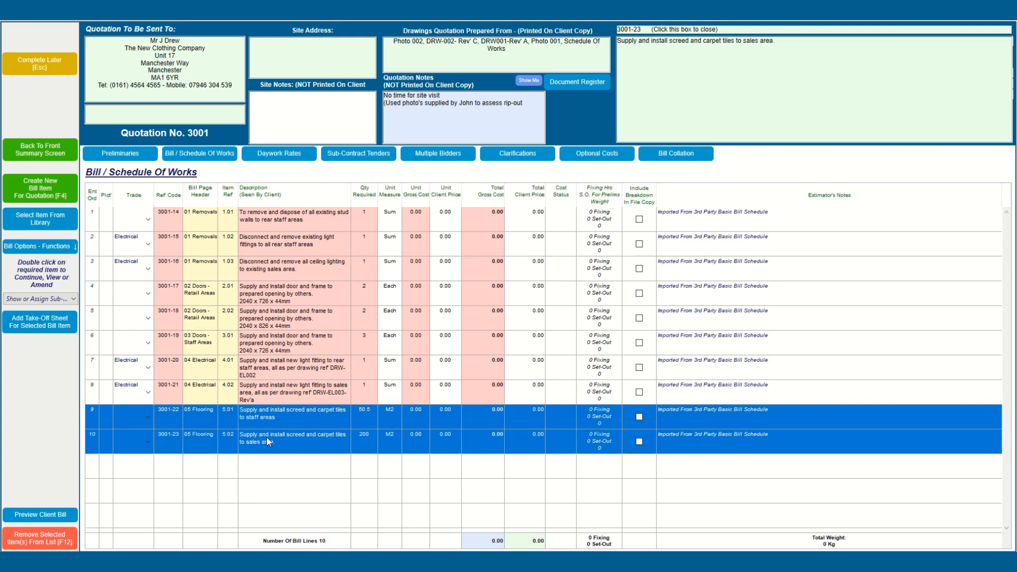
left_click(64, 300)
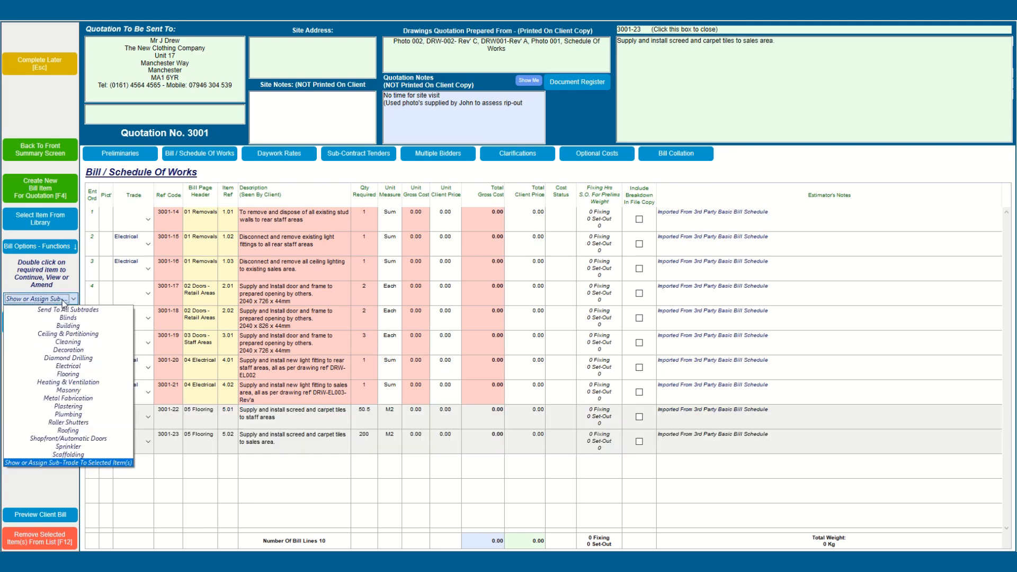
left_click(77, 374)
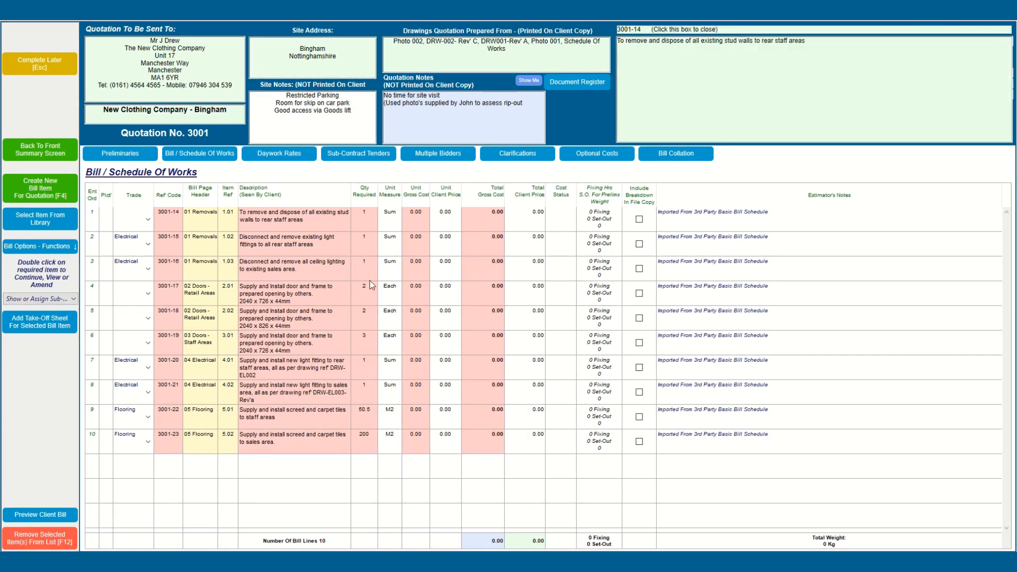
Step: Select GF Electrical Ltd and Mark Slater Electrical Ltd from the electrical sub-contractors for tender
left_click(354, 158)
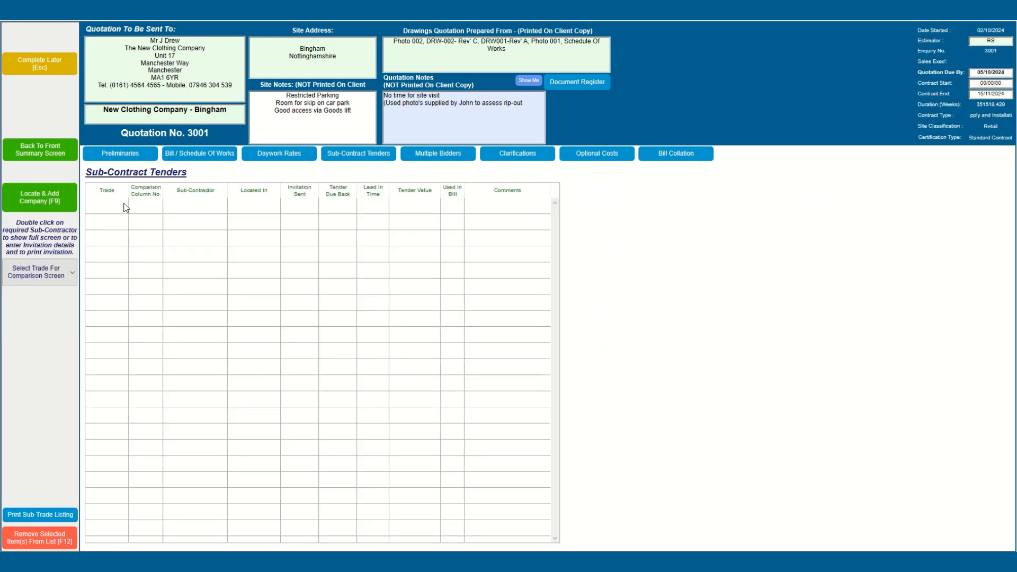
left_click(51, 202)
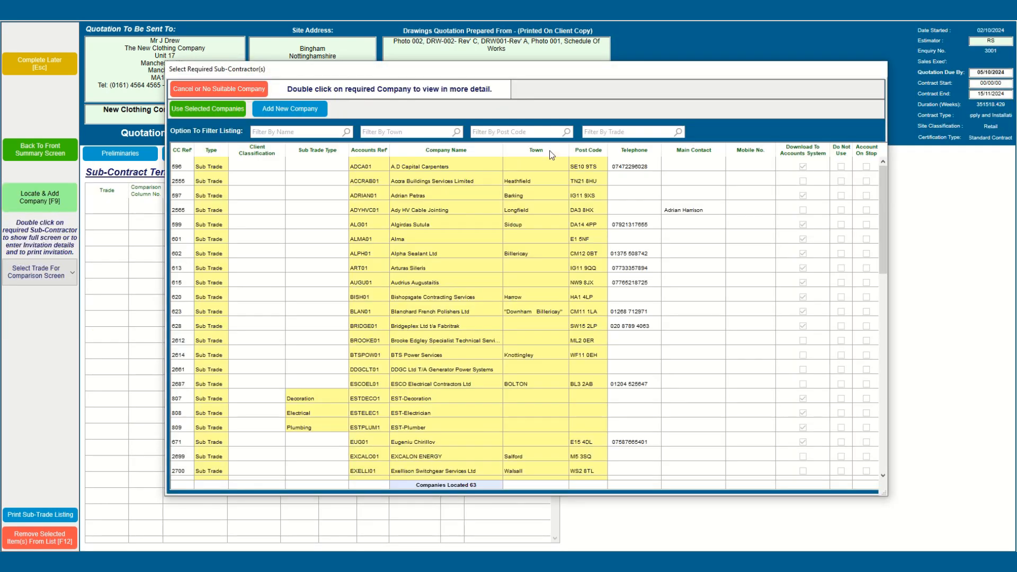
left_click(610, 131)
type("El")
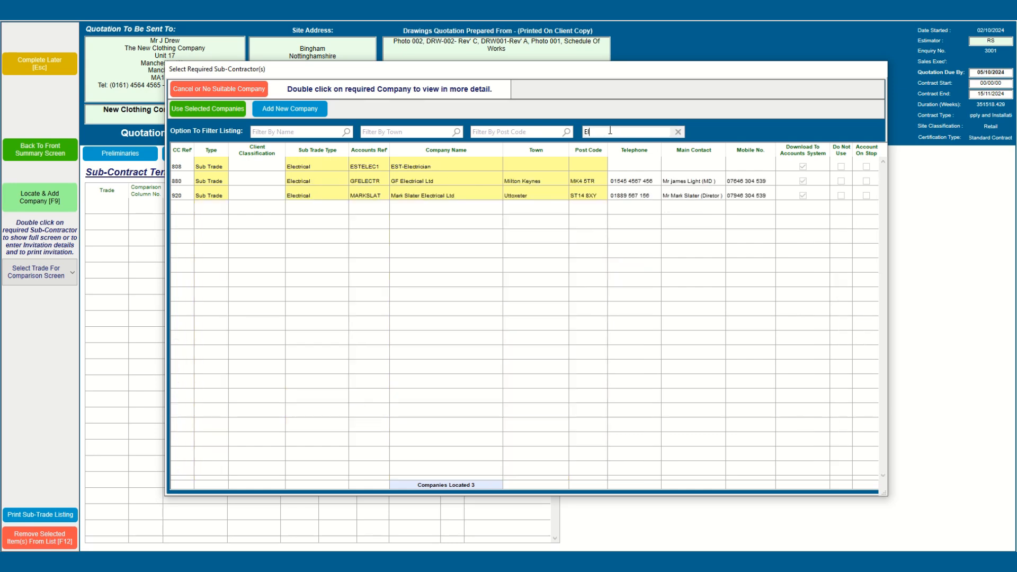
left_click(397, 186)
left_click(398, 194, "ctrl")
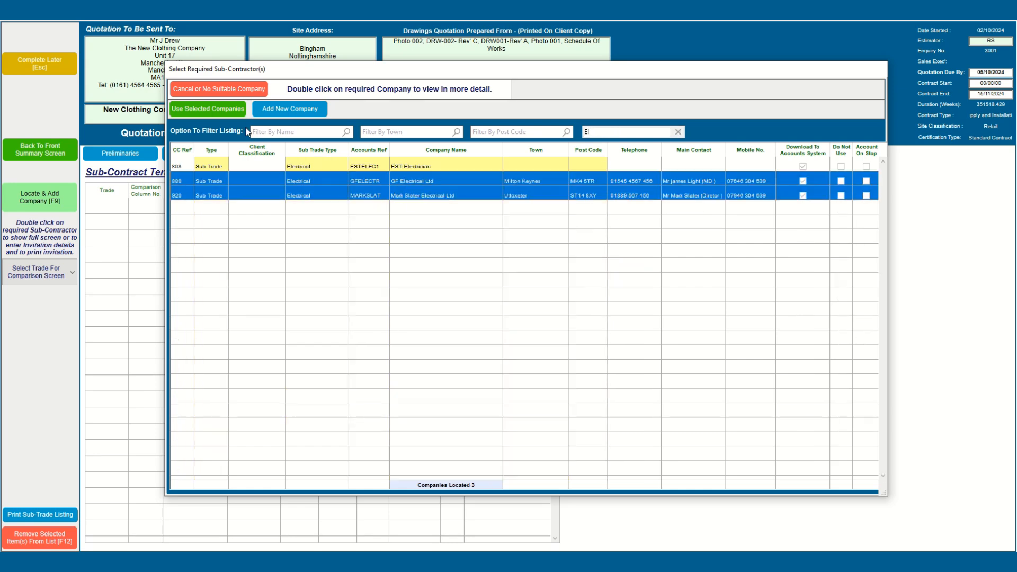
left_click(223, 109)
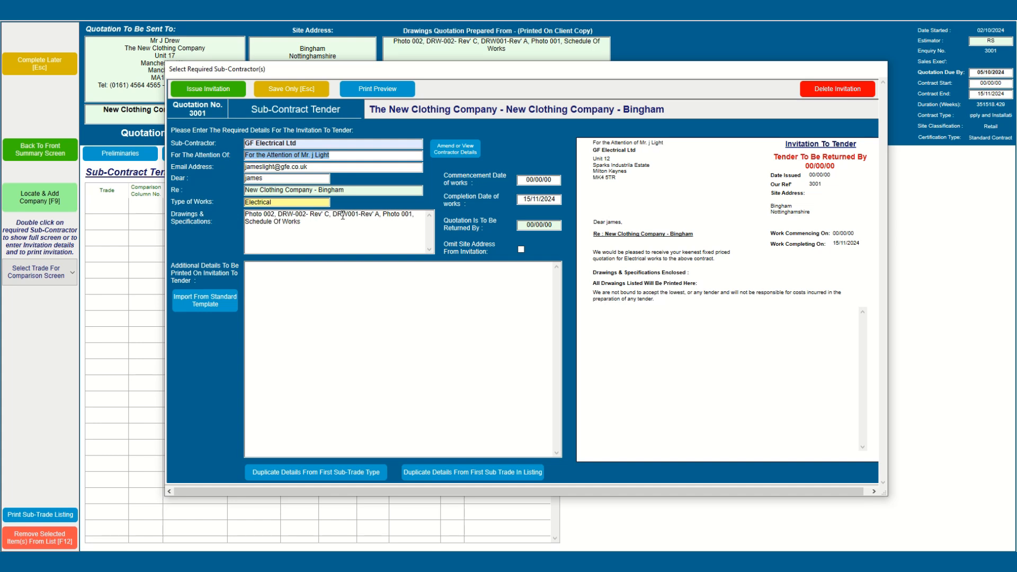
Step: Delete the outdated drawing references and set both commencement and completion dates to Nov' 24
left_click_drag(333, 216, 238, 211)
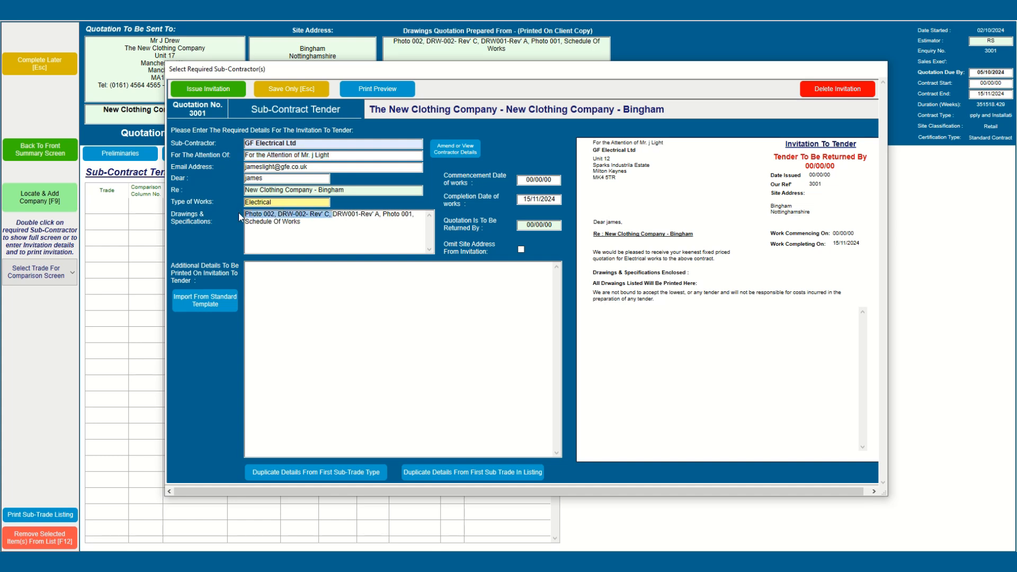
key("BackSpace")
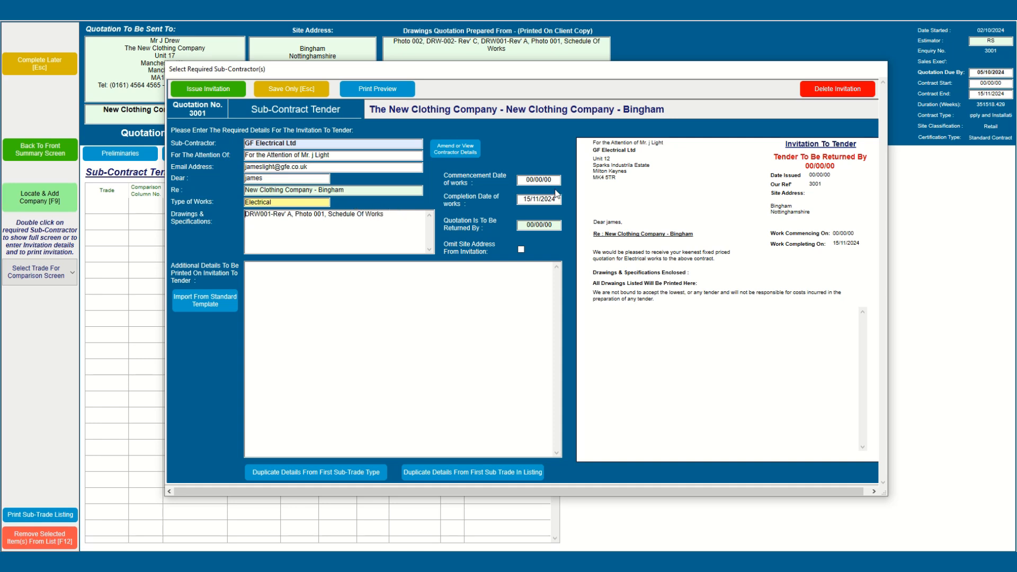
left_click_drag(524, 182, 555, 179)
type("Nov' 24")
key("Tab")
key("shift+Tab")
key("ctrl+c")
key("Tab")
key("ctrl+v")
Step: Set the return date to 08/10/2024, insert the Standard Invitation - RJS text, and issue
left_click(527, 227)
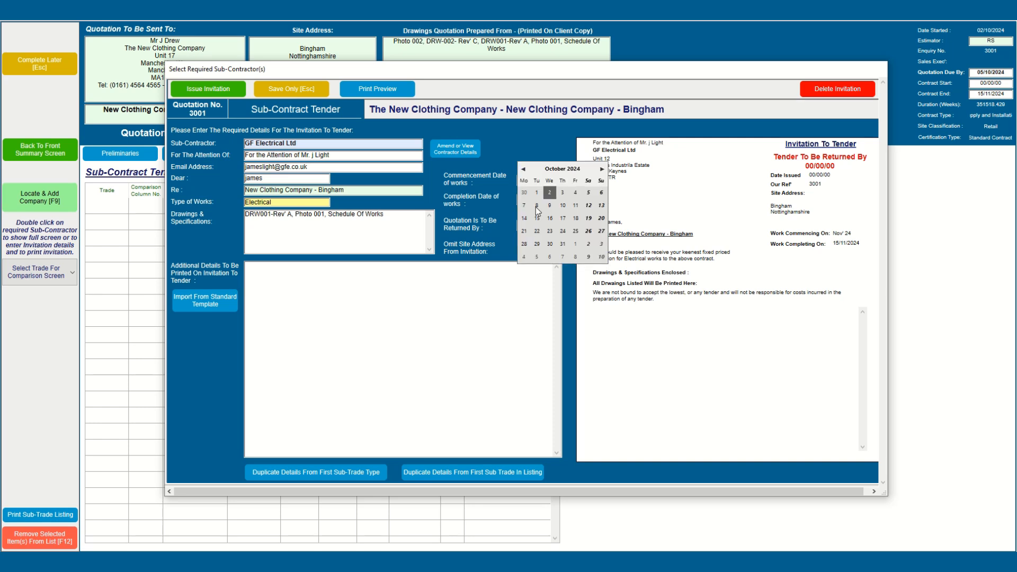
left_click(536, 207)
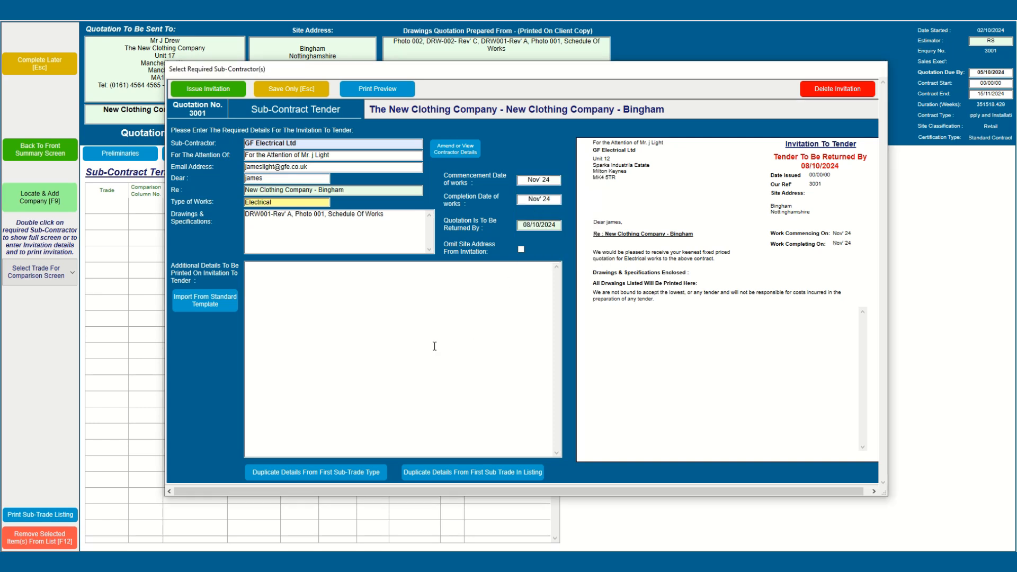
left_click(208, 308)
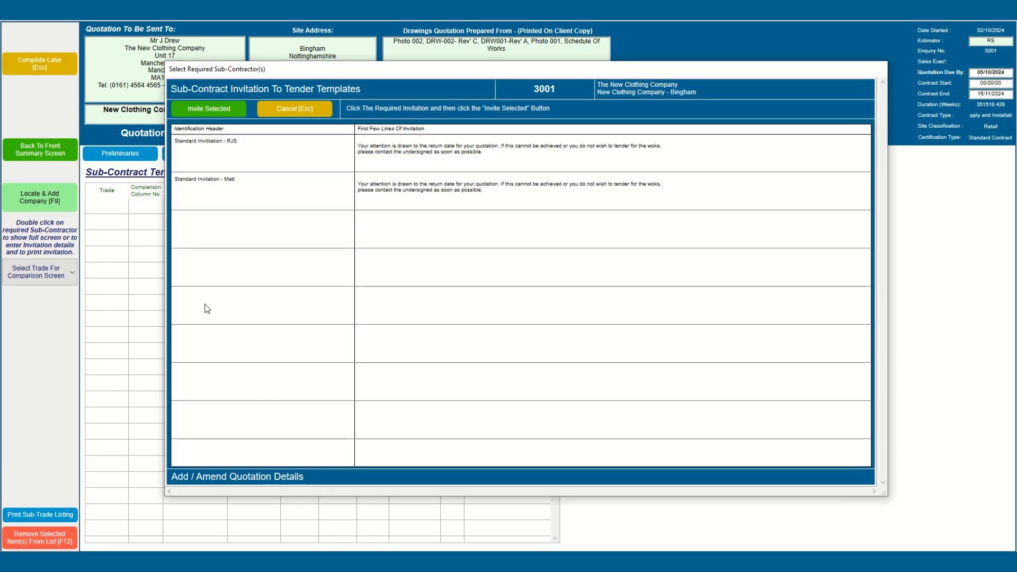
left_click(266, 152)
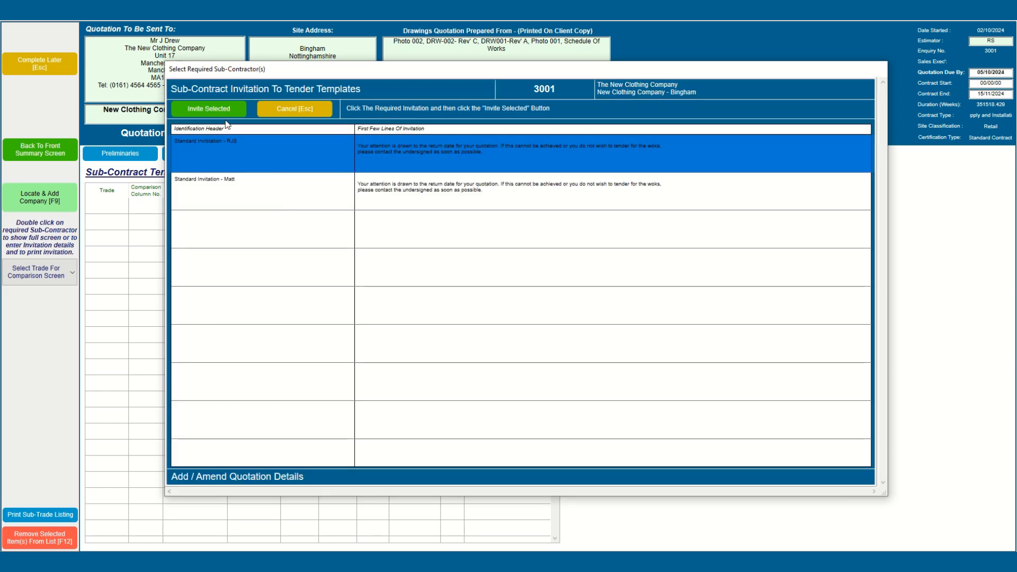
left_click(219, 110)
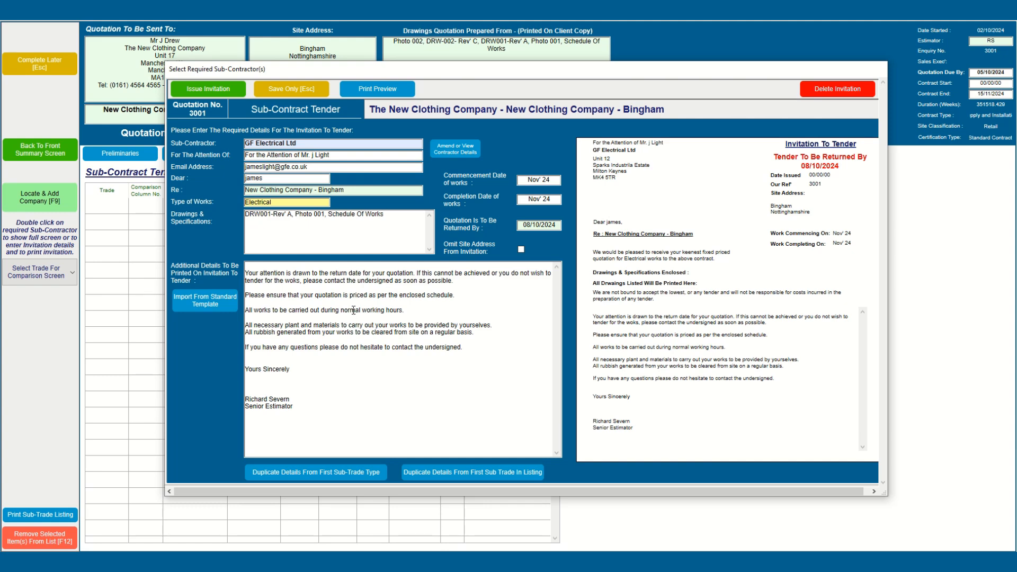
left_click(197, 90)
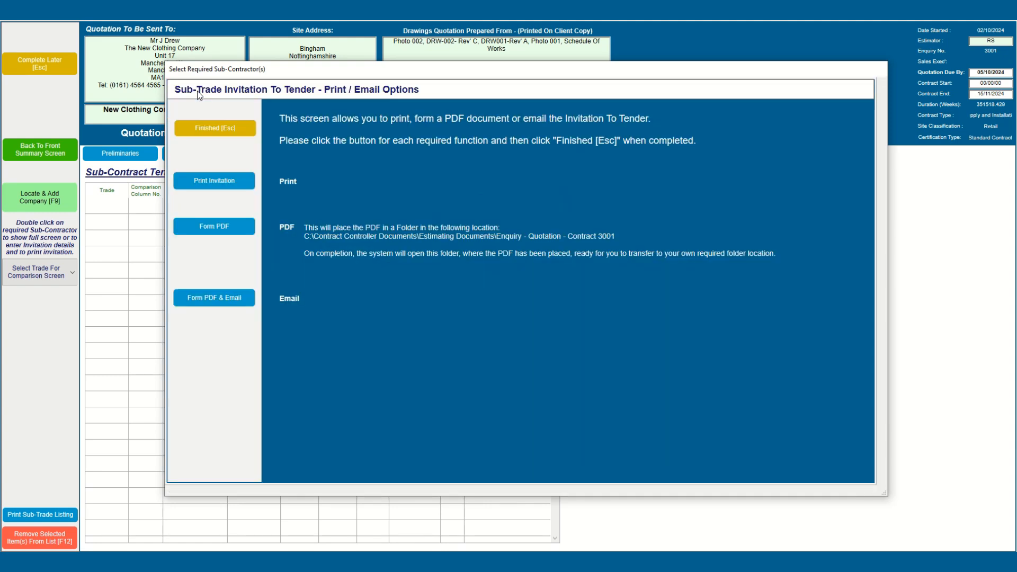
Step: Form GF Electrical's invitation as a PDF including the bill items listing, and bring its folder into view
left_click(214, 226)
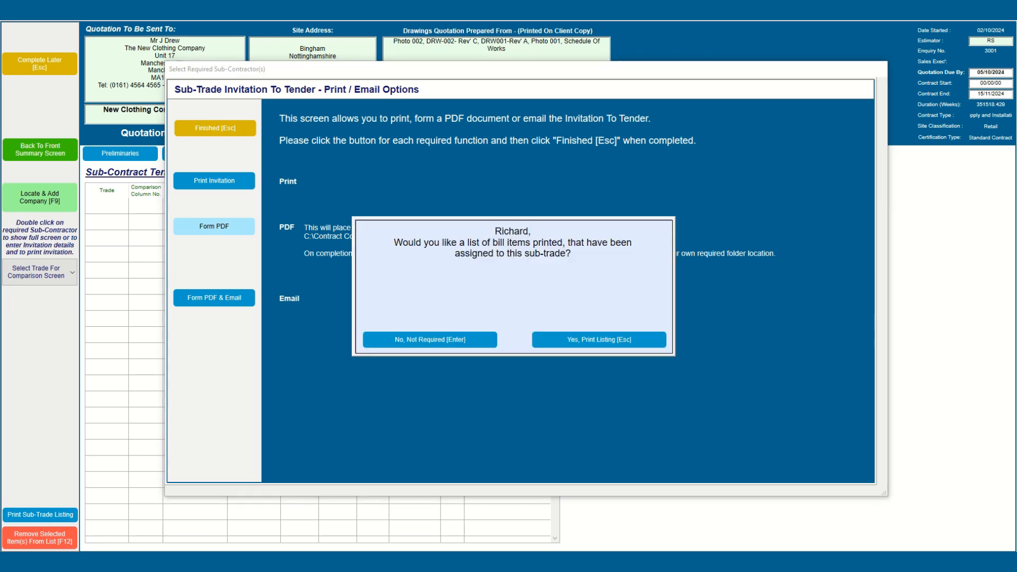
left_click(633, 340)
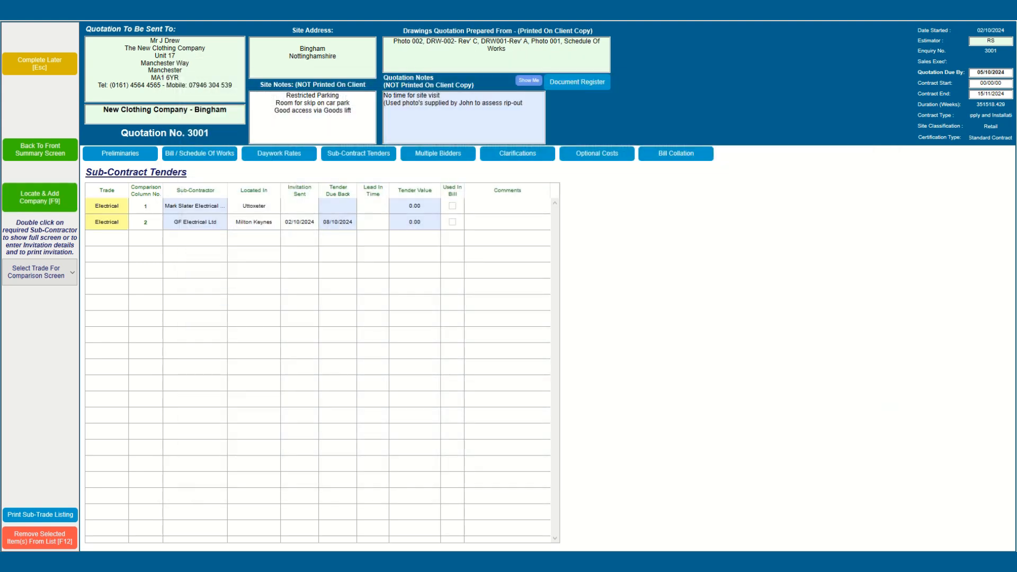
left_click_drag(1016, 137, 509, 129)
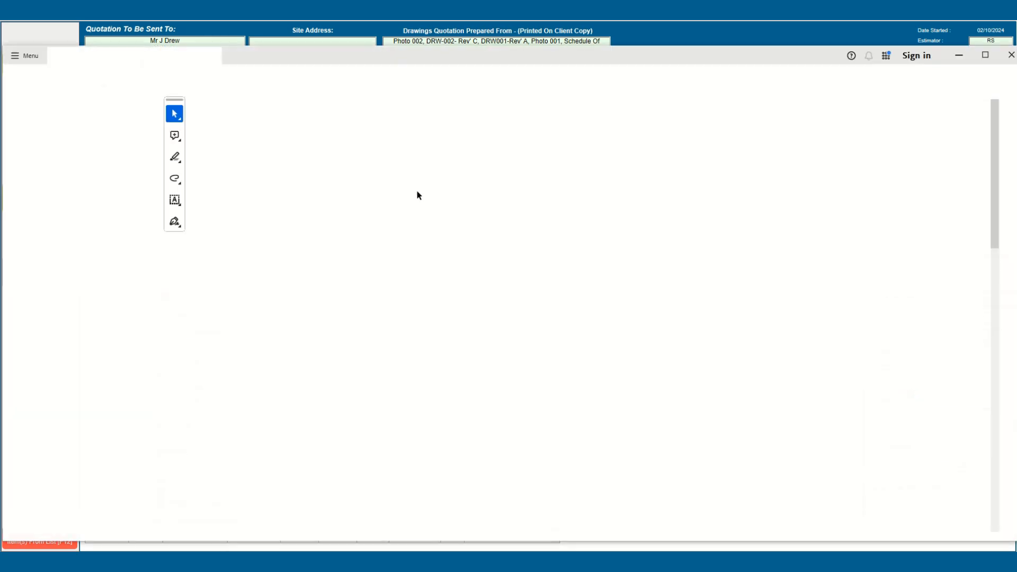
Step: Scroll through the two-page invitation PDF to the schedule of works, then close Acrobat and the folder
scroll(538, 289, "down", 3)
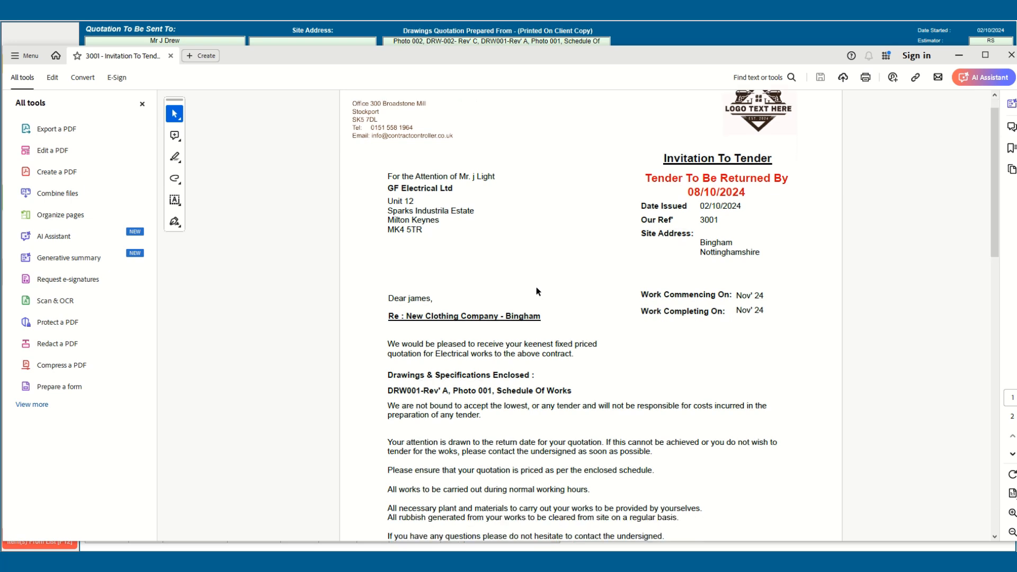
scroll(538, 290, "down", 6)
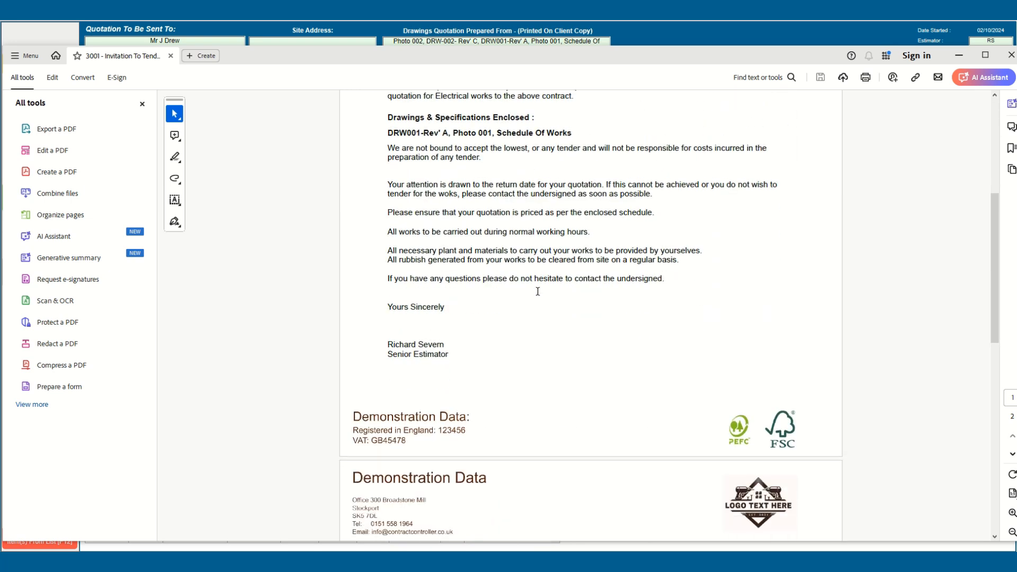
scroll(539, 294, "down", 1)
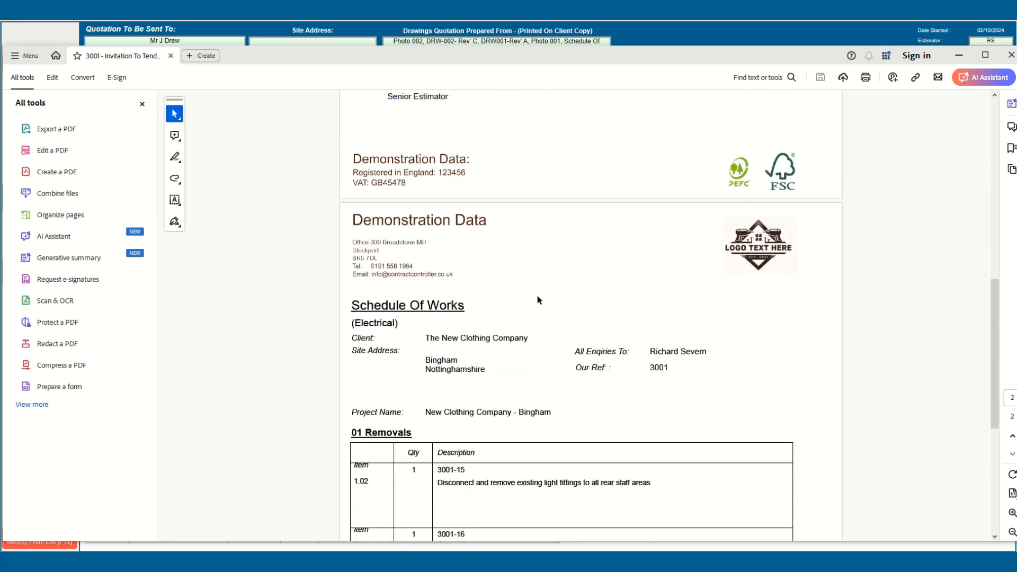
scroll(538, 296, "down", 2)
scroll(537, 300, "down", 4)
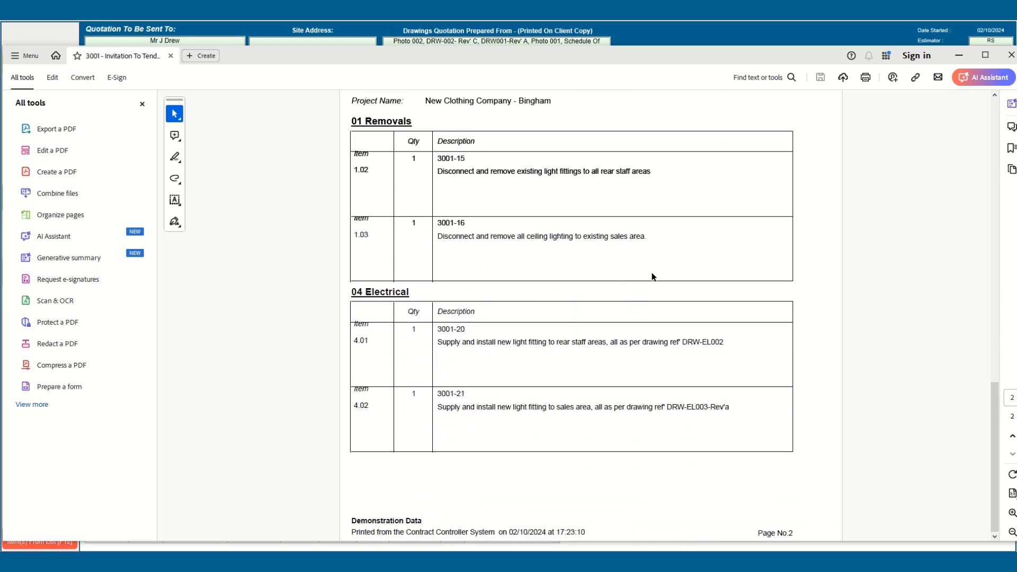
left_click(1011, 56)
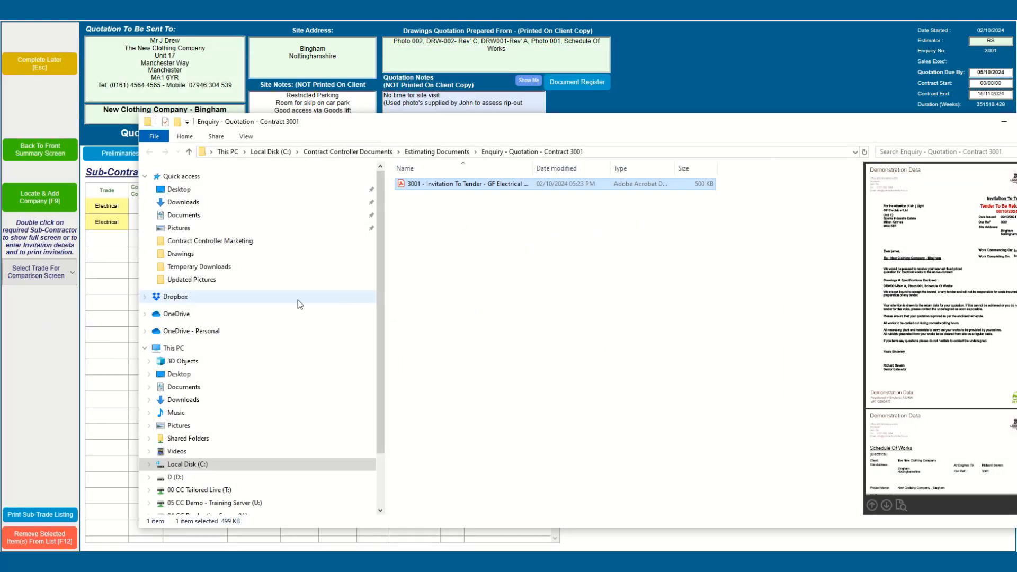
left_click(110, 280)
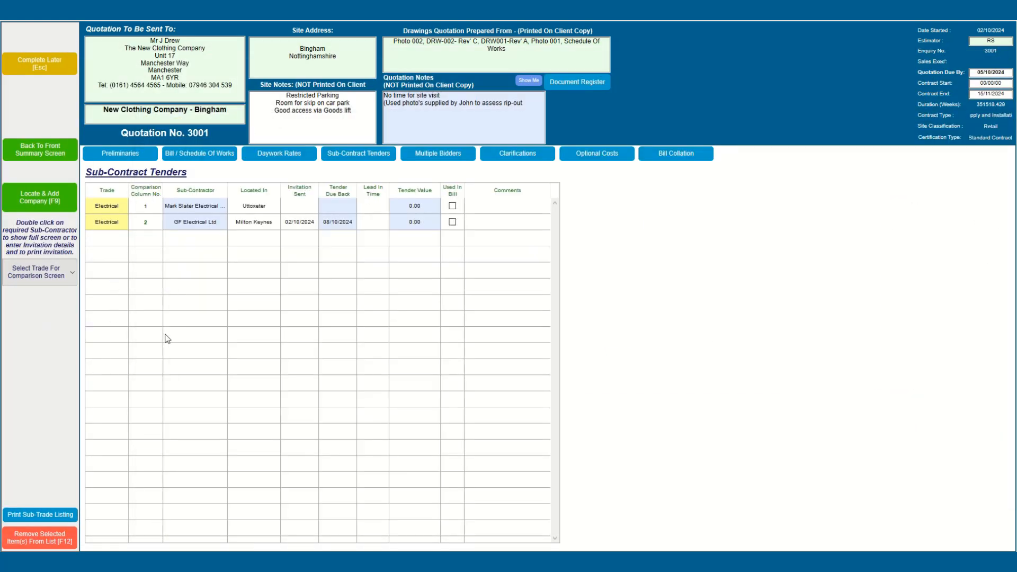
Step: Copy GF Electrical's invitation details into Mark Slater Electrical Ltd's invitation and save it unissued
double_click(179, 208)
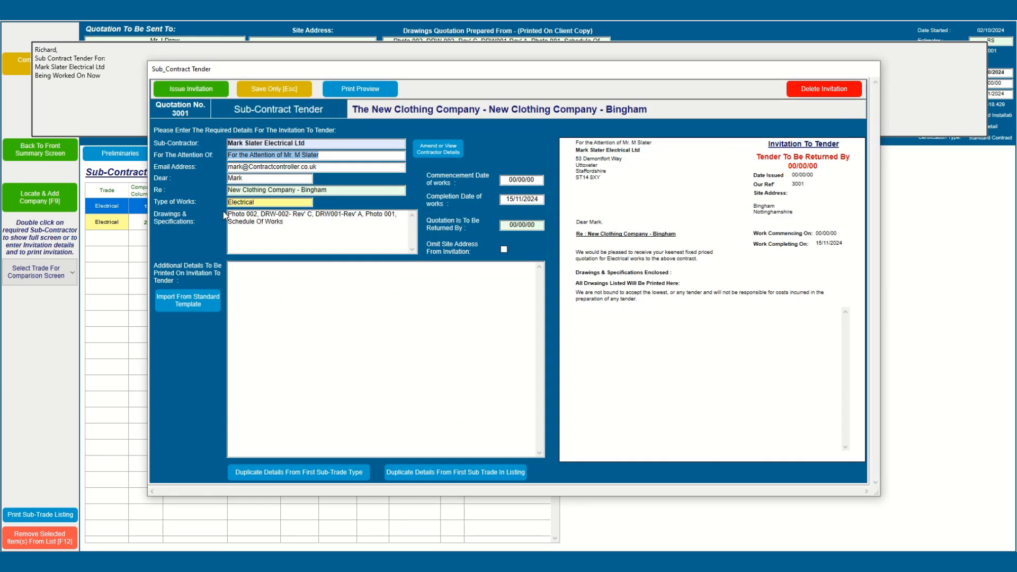
left_click(298, 472)
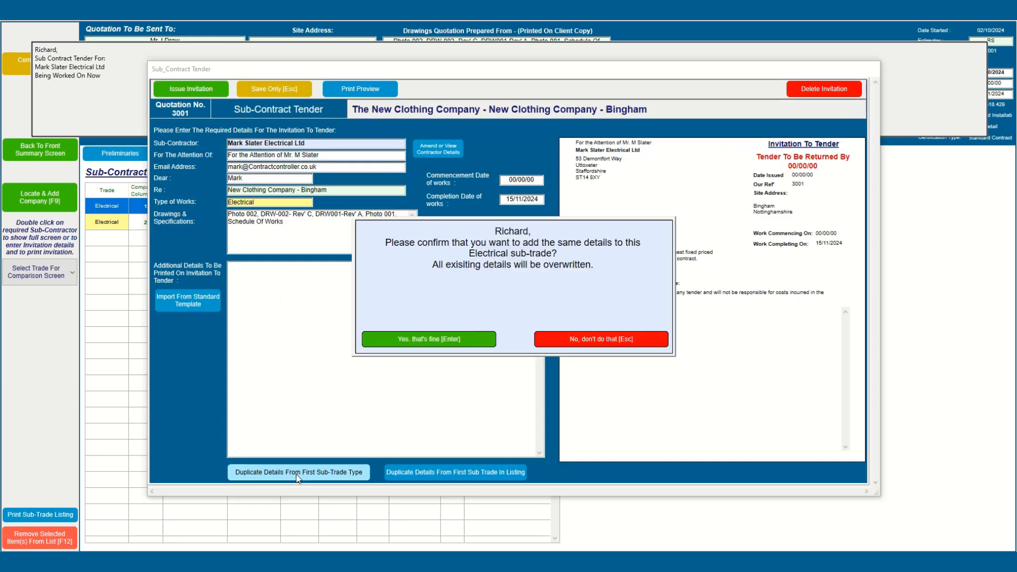
left_click(434, 336)
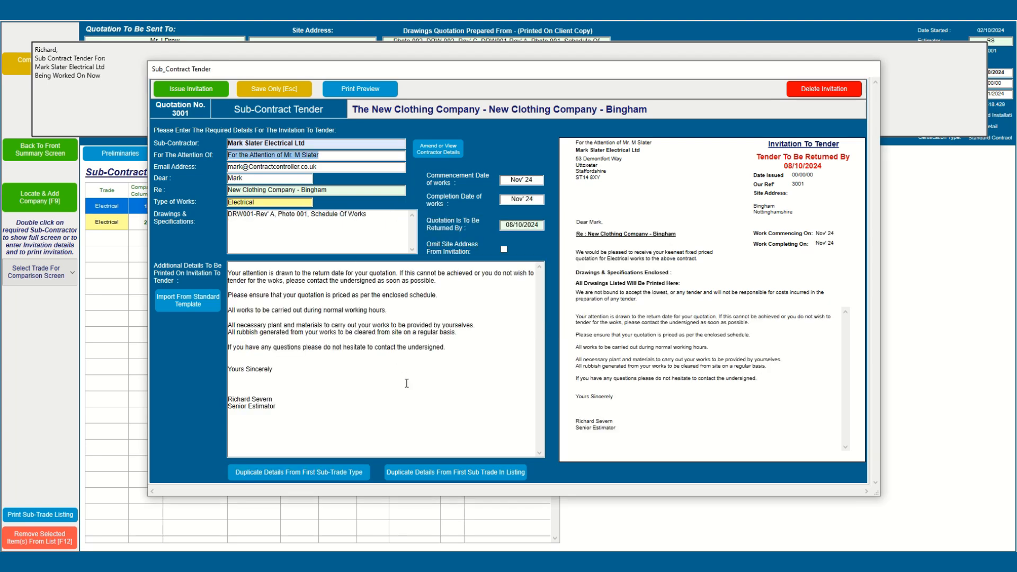
left_click(282, 92)
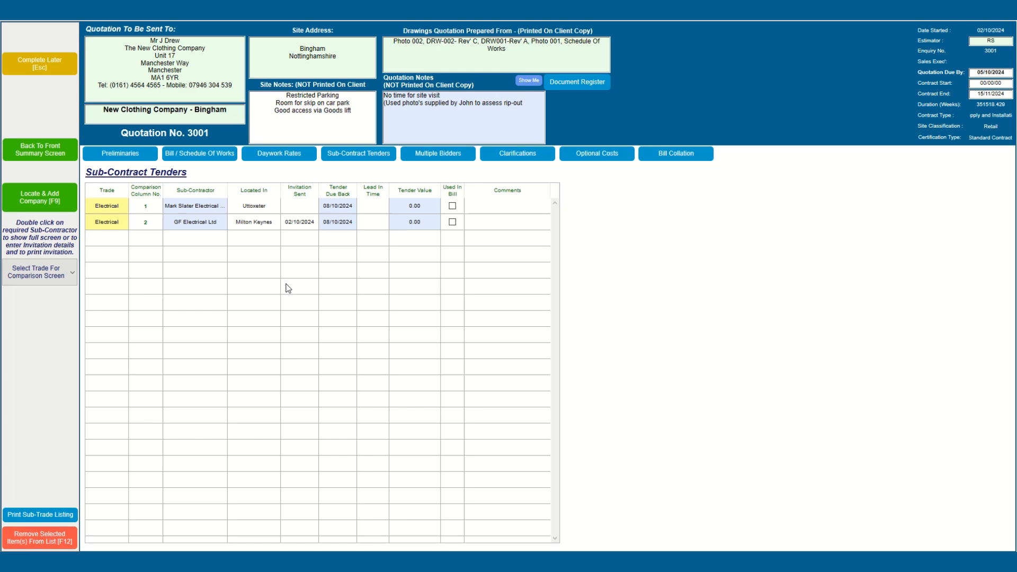
Step: Open the Electrical trade tender comparison from the sub-contract tenders list
left_click(222, 157)
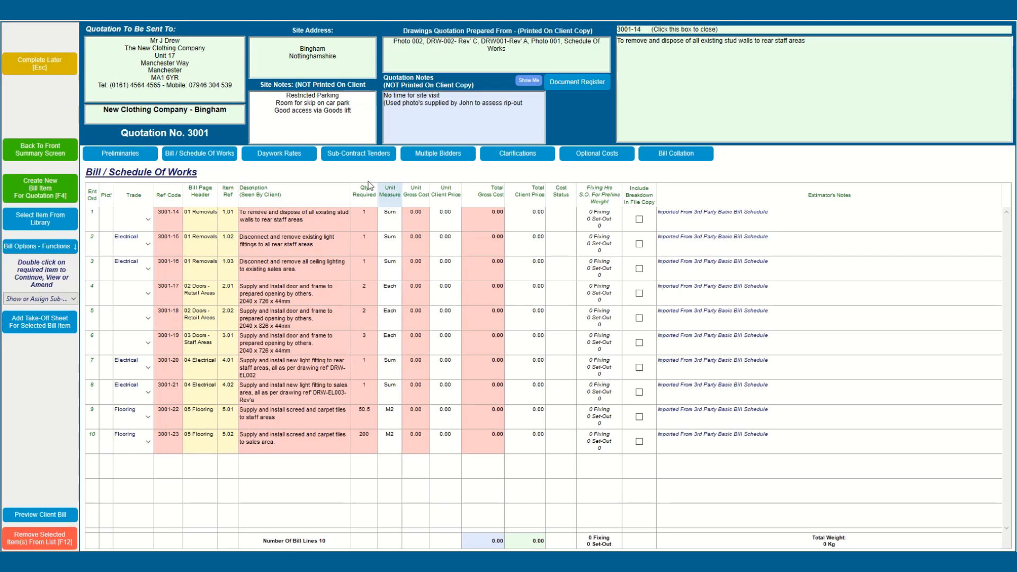
left_click(353, 159)
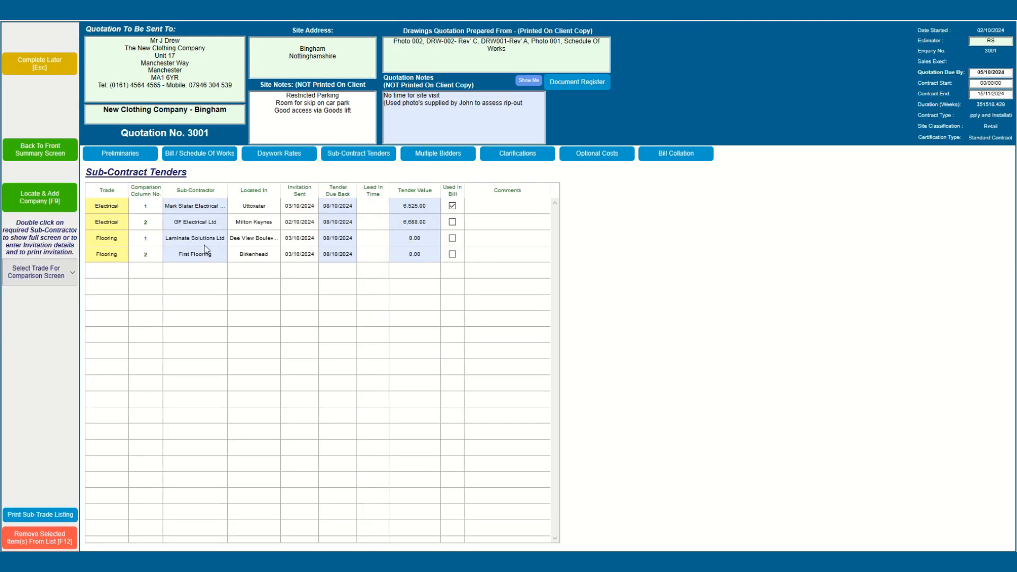
left_click(45, 270)
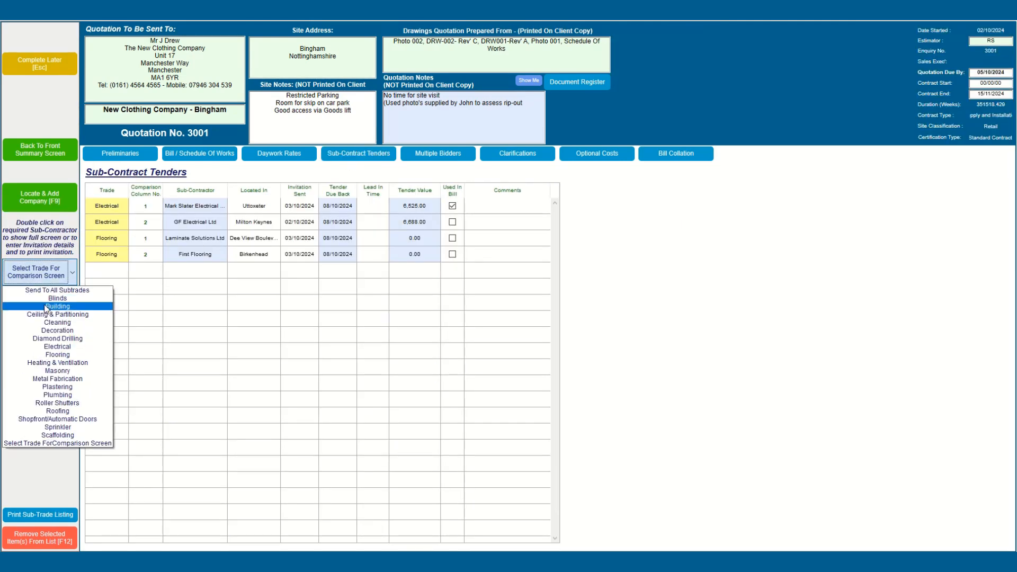
left_click(56, 347)
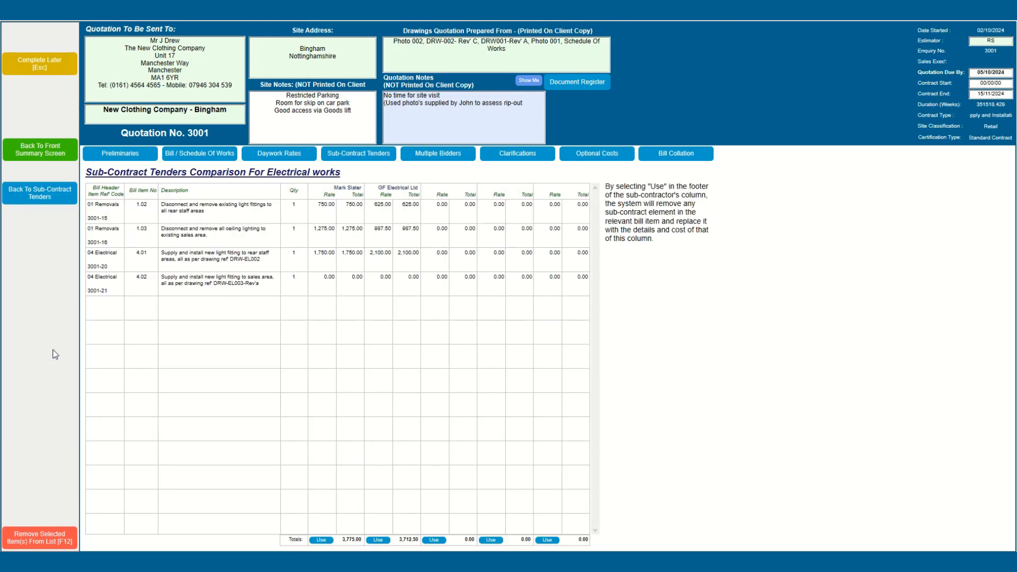
left_click(317, 278)
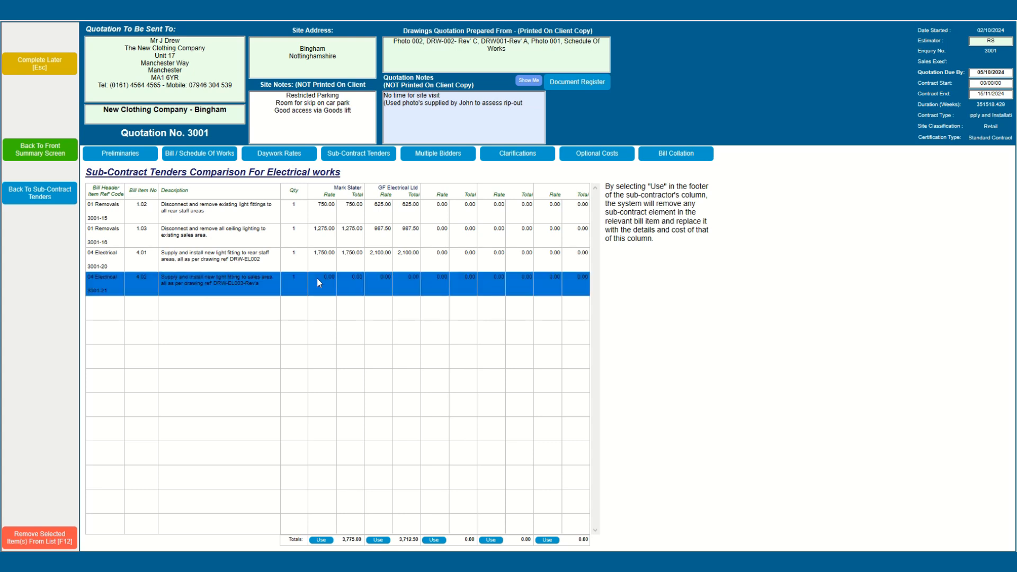
left_click(316, 278)
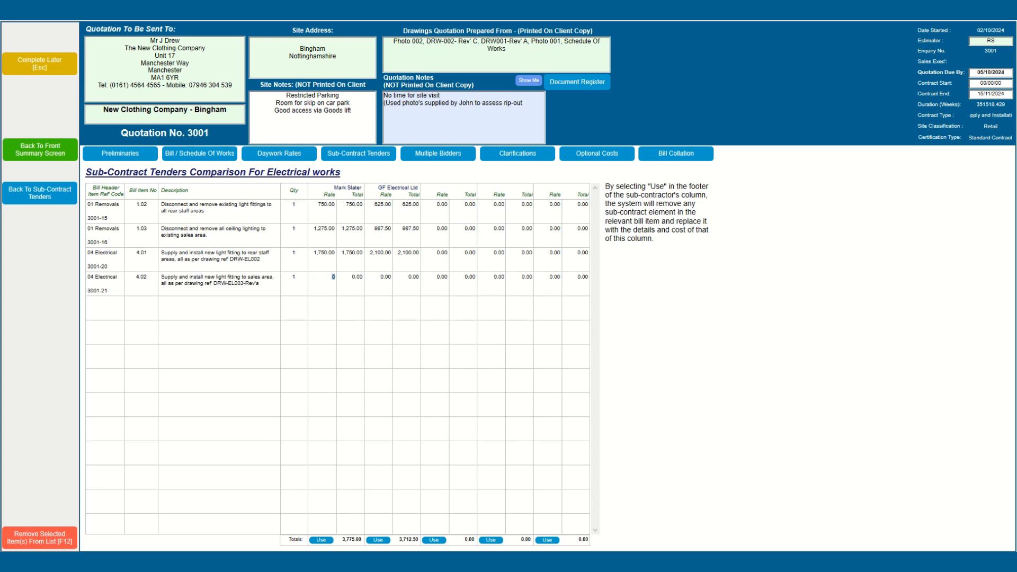
type("2,750")
key("Tab")
type("3,100")
key("Tab")
Step: Adopt Mark Slater Electrical's tender prices as the bill's sub-contract costs
left_click(322, 541)
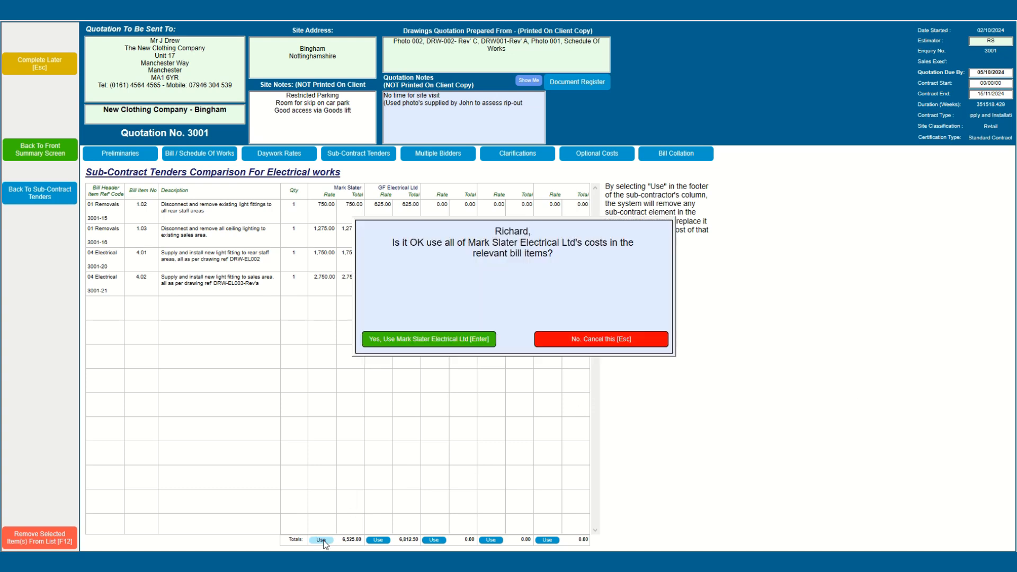
left_click(406, 344)
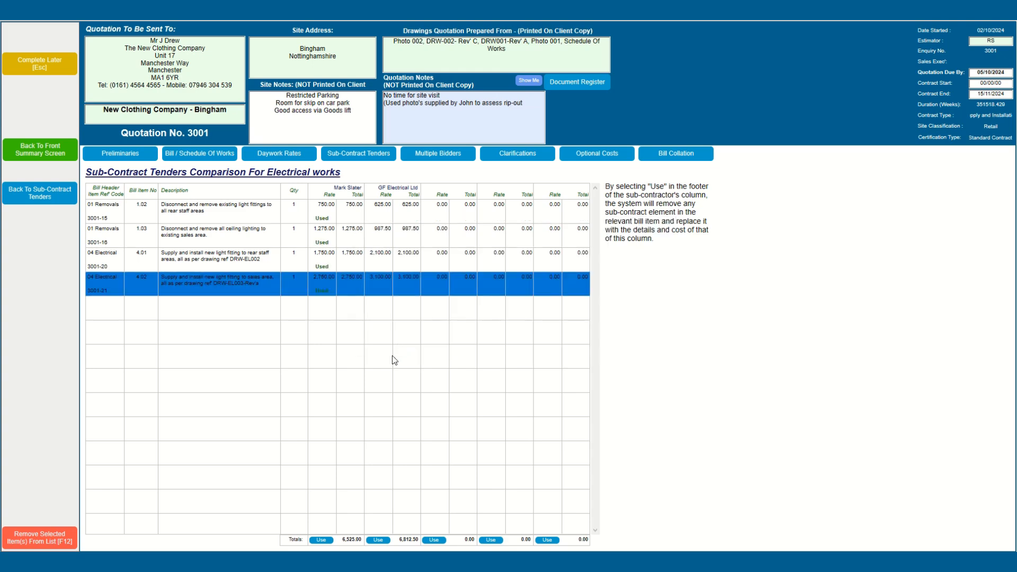
left_click(206, 159)
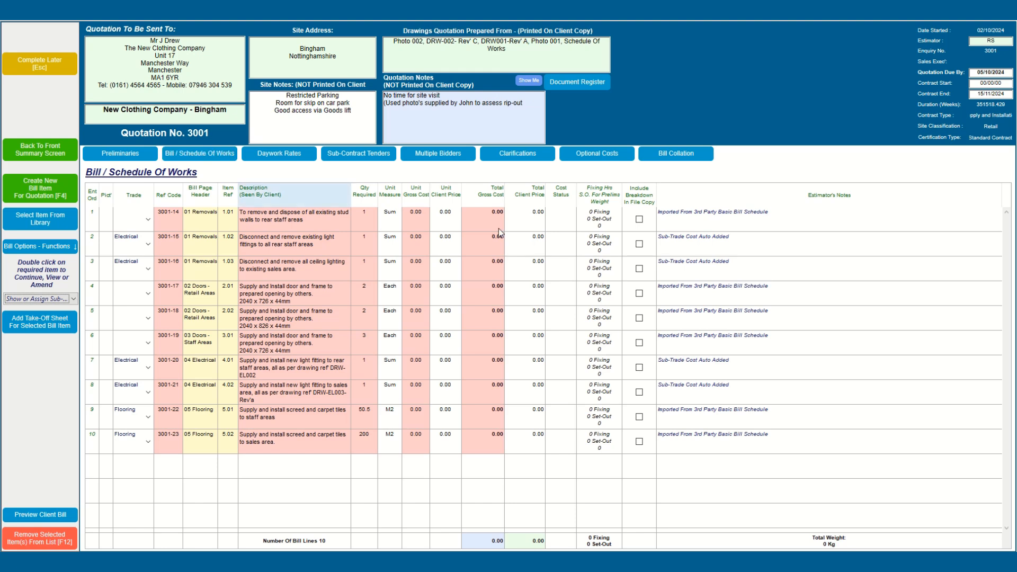
Step: Complete bill item 3001-15 at cost, at 750.00, without printing it
left_click(291, 244)
double_click(291, 243)
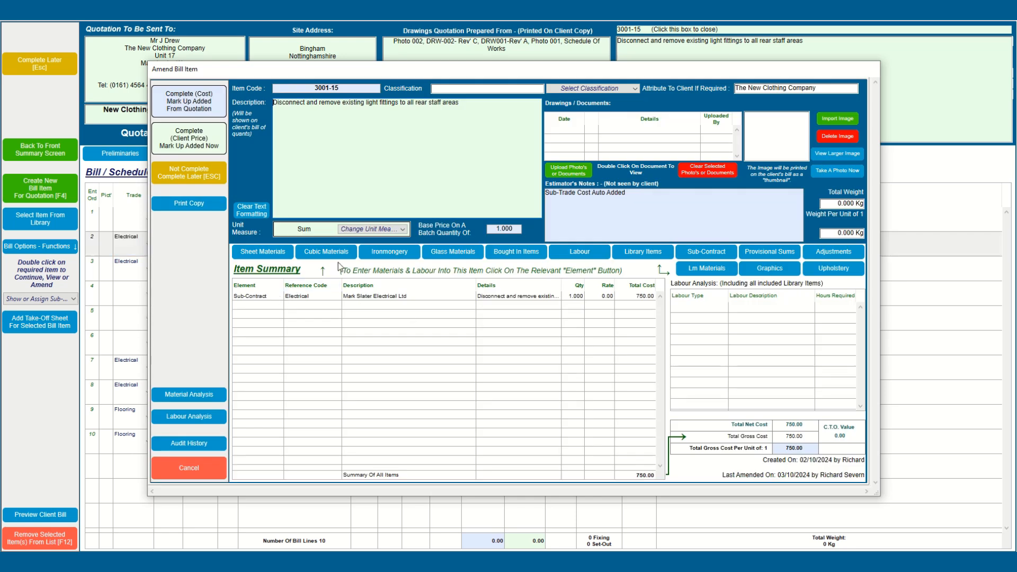
left_click(196, 107)
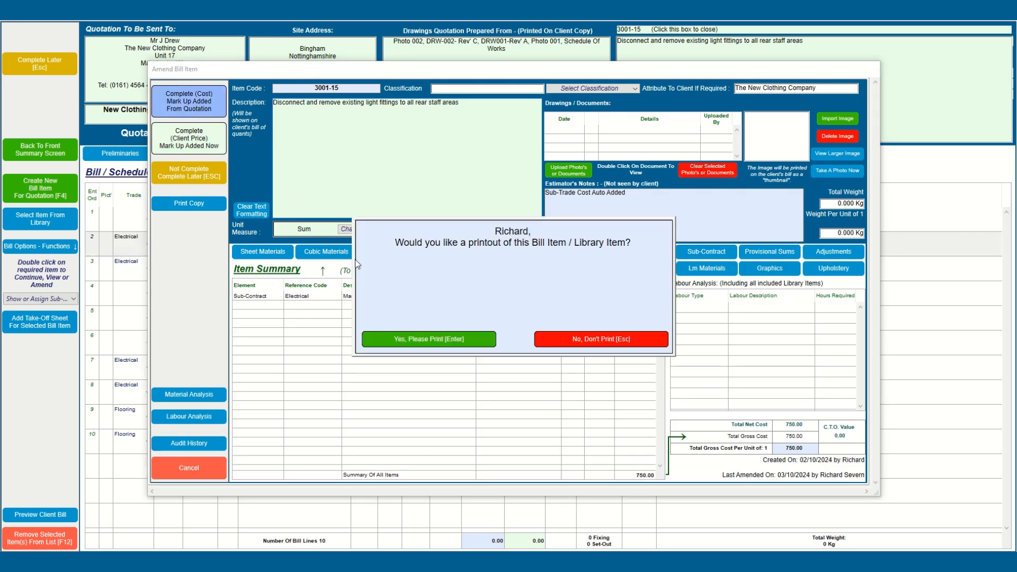
left_click(563, 347)
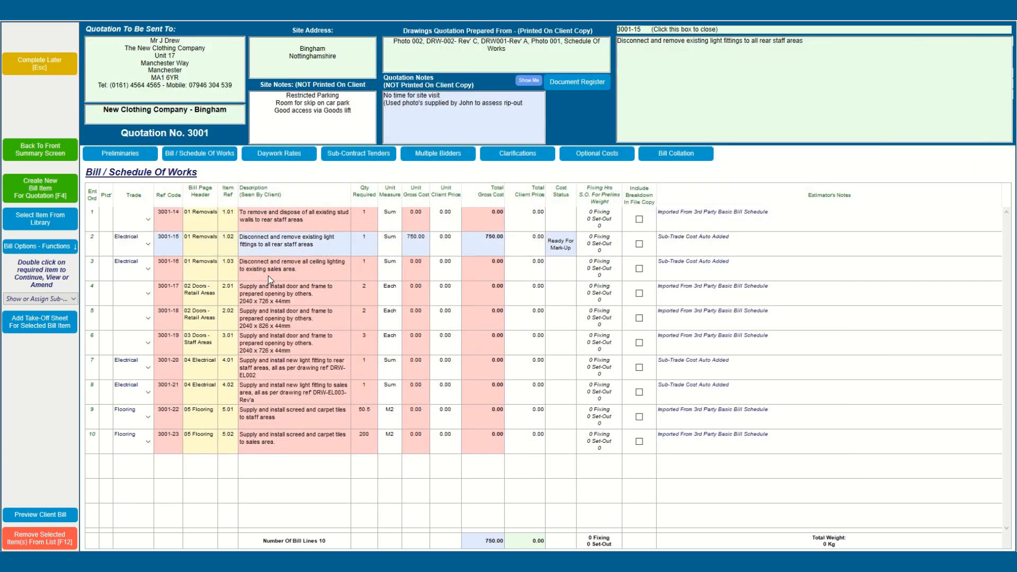
left_click(268, 276)
Step: Add Site Labour (Site Fixer) from the labour template to item 3001-16
double_click(268, 276)
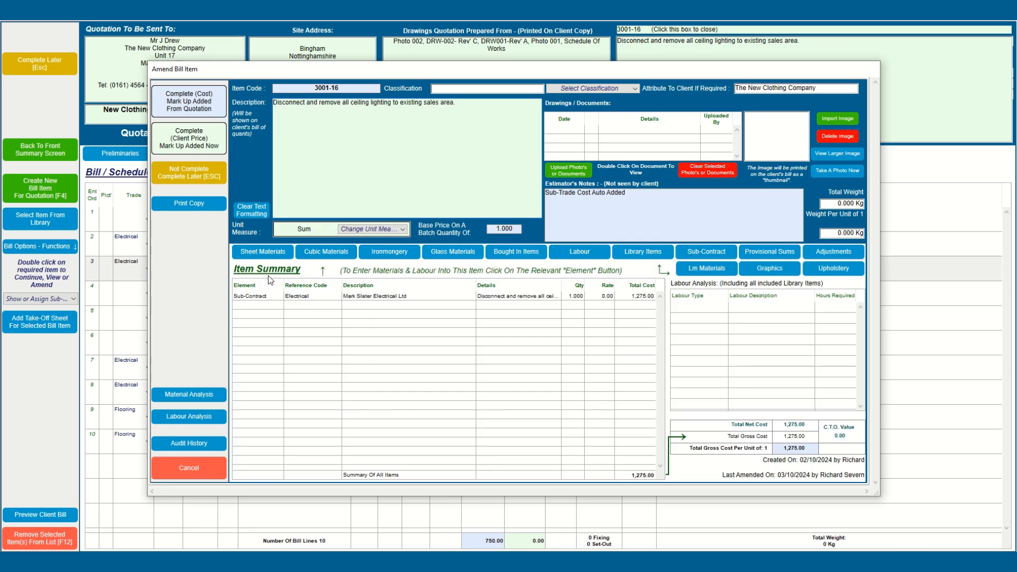
left_click(578, 253)
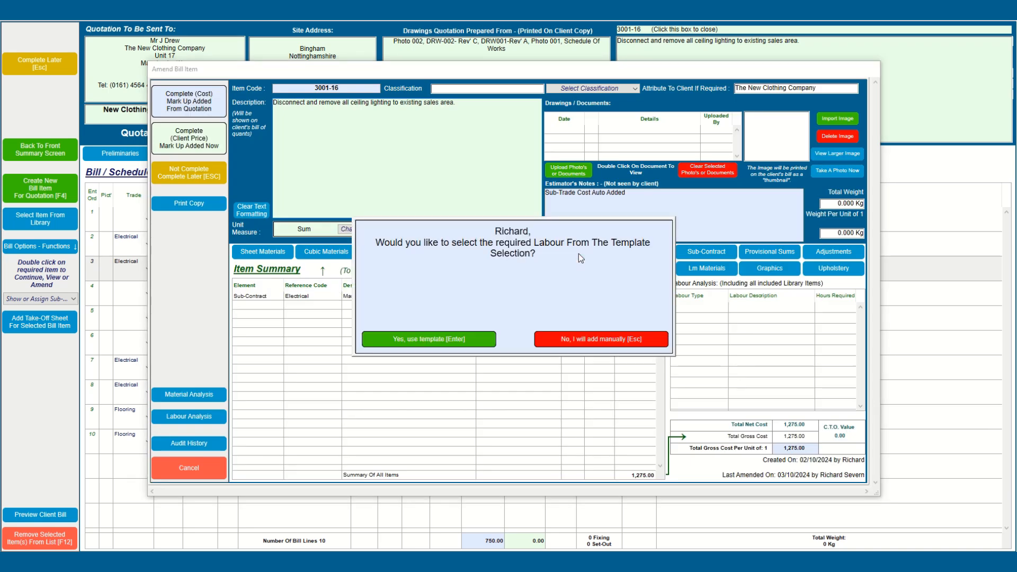
left_click(453, 338)
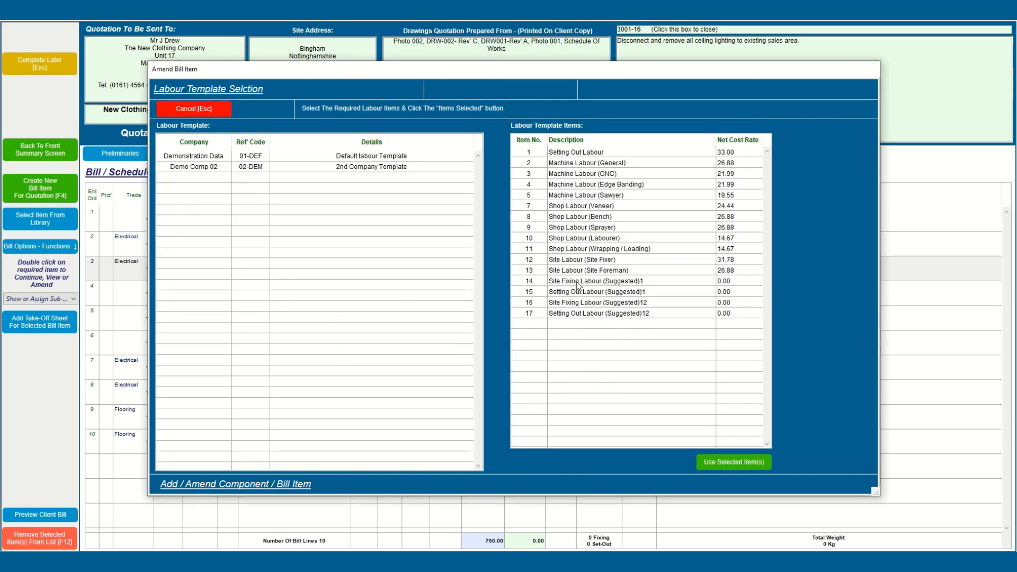
left_click(571, 260)
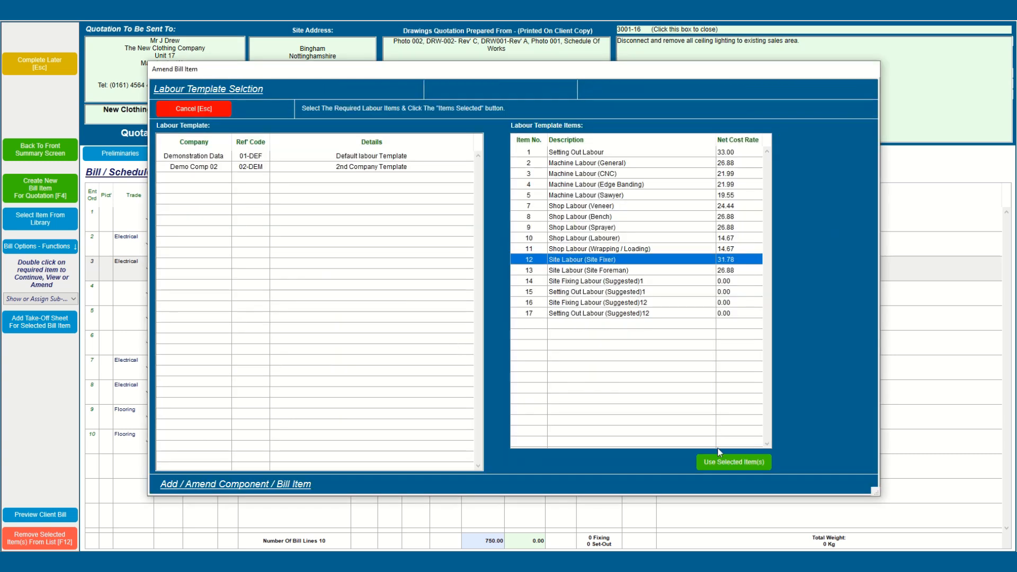
left_click(723, 461)
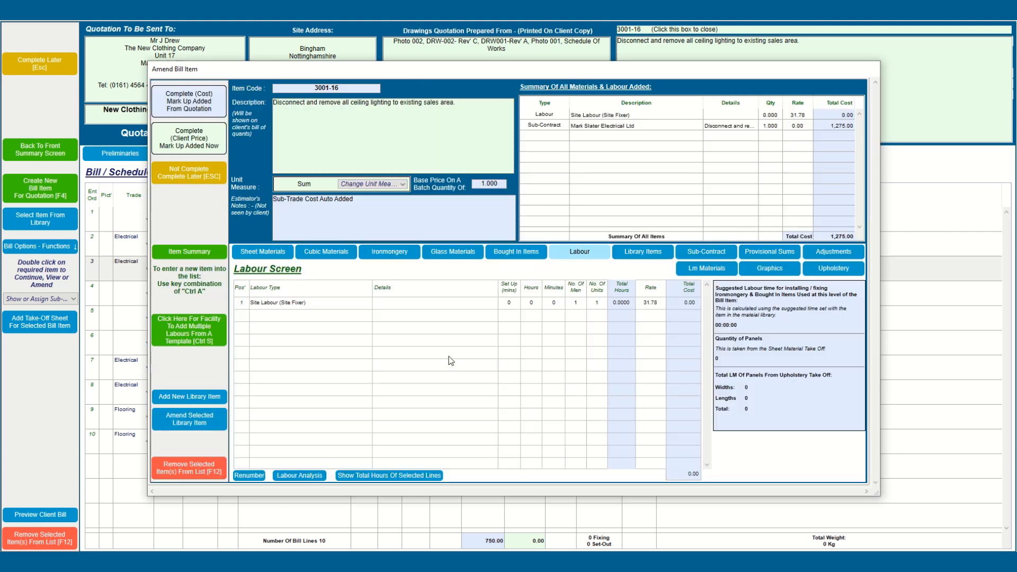
Step: Describe the Site Fixer line as 'Assistance to Electric', 4 hours, then complete the item at cost unprinted
left_click(391, 306)
left_click(392, 308)
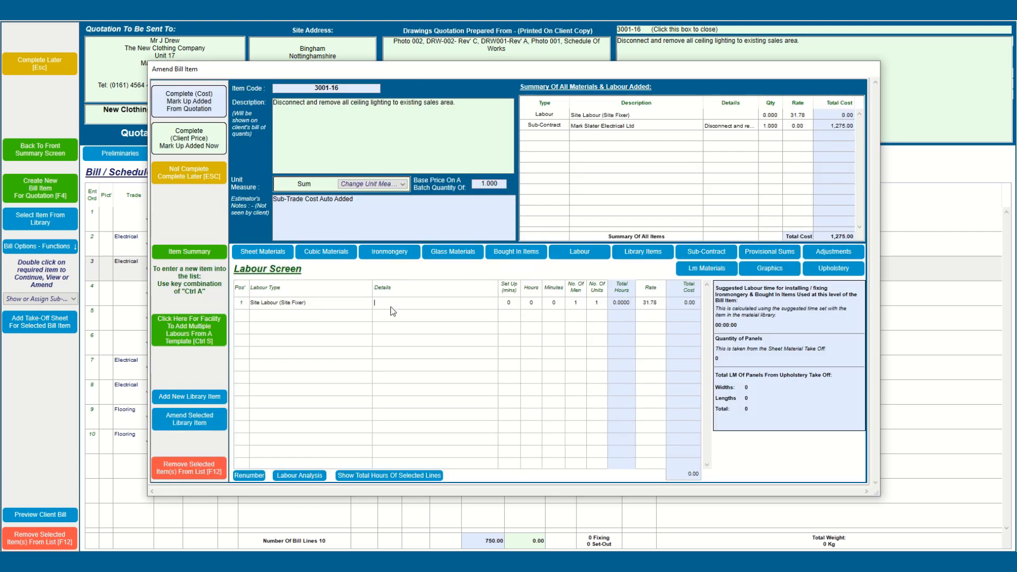
type("Assistance to Electrician")
key("Tab")
type("4")
key("Tab")
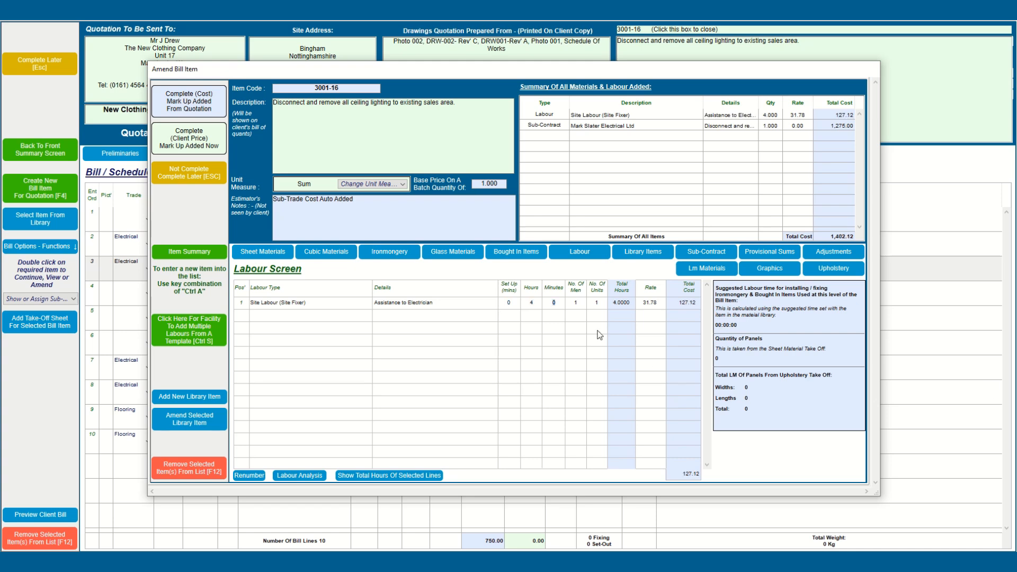
left_click(172, 251)
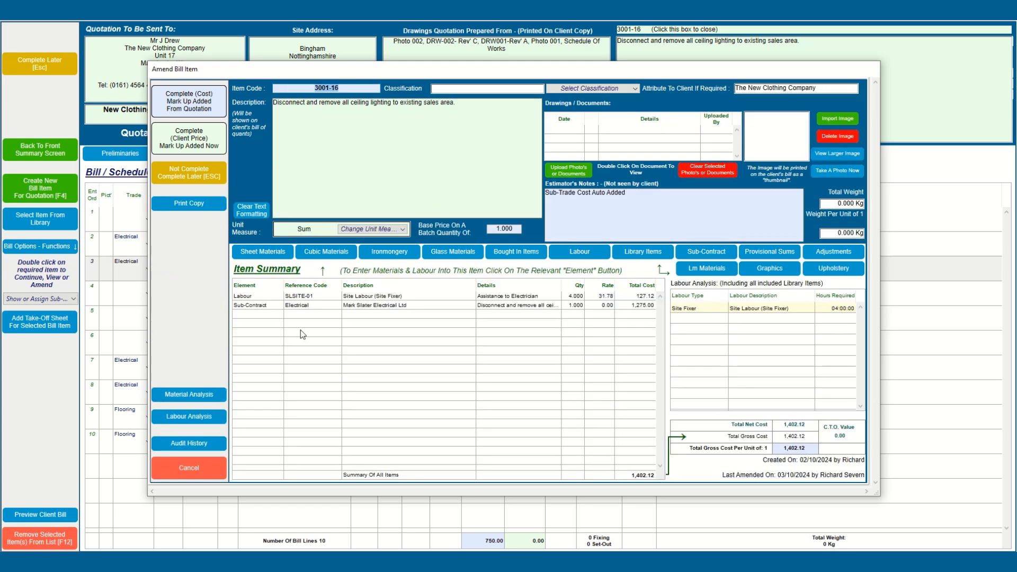
left_click(183, 104)
left_click(551, 345)
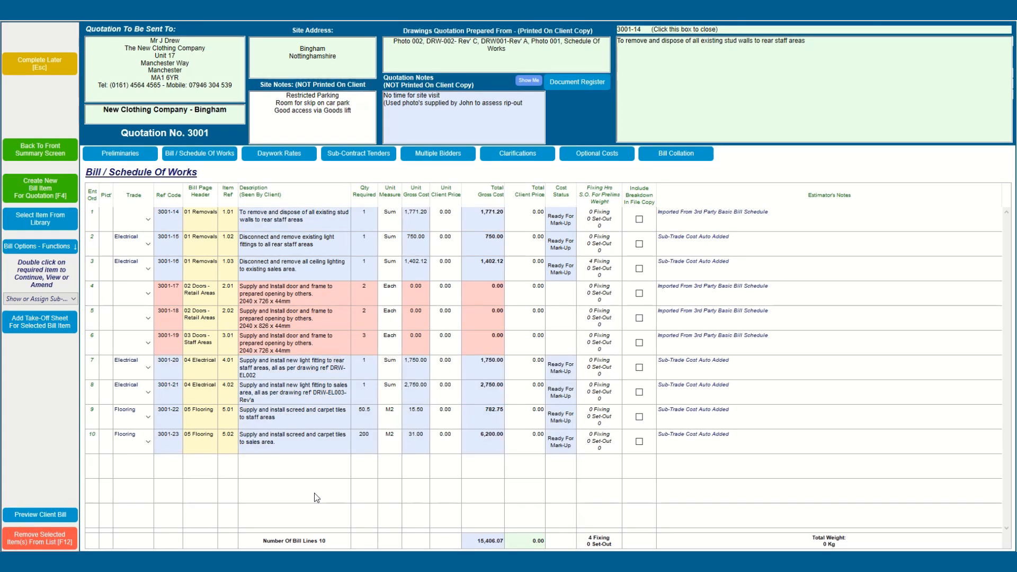
Step: Create a new bill item and search pre-formed library items for code GEN-S
left_click(36, 189)
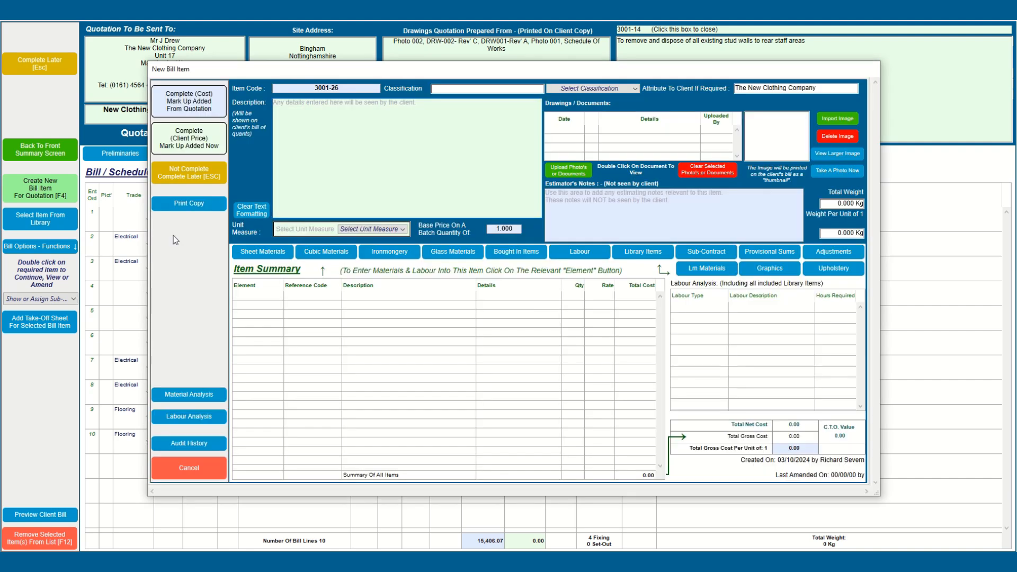
left_click(638, 259)
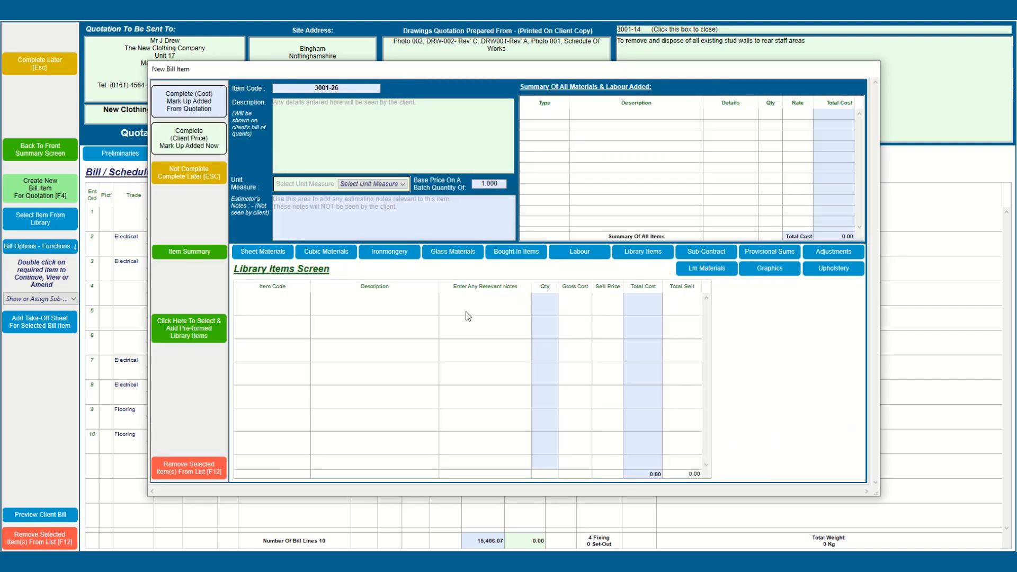
left_click(192, 334)
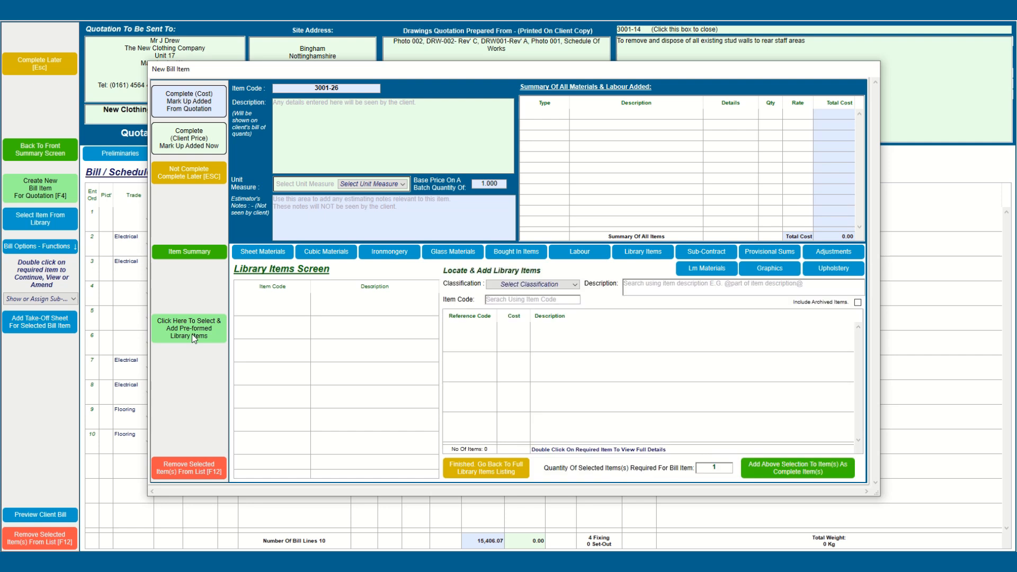
left_click(498, 300)
type("GEN-S")
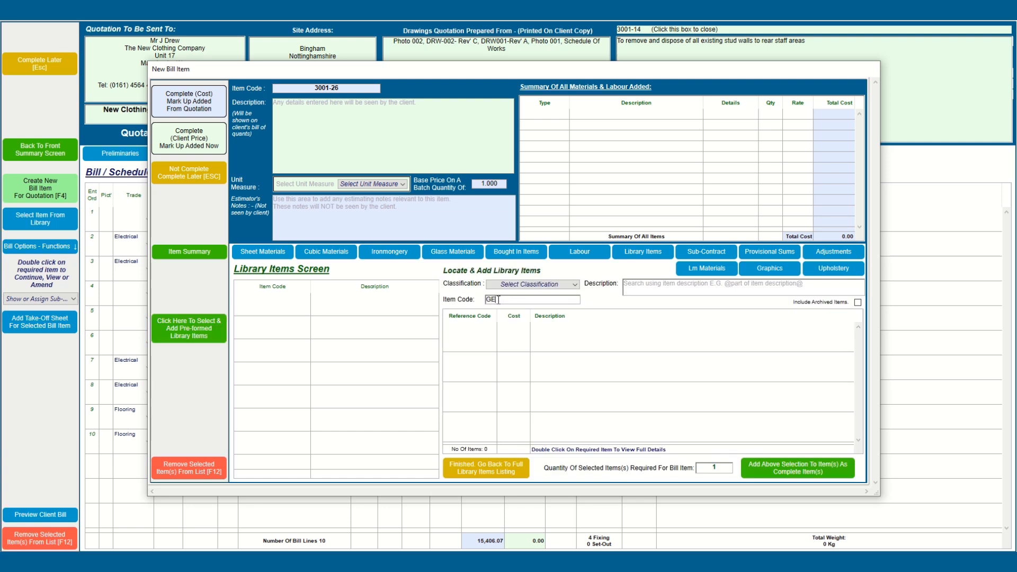
type("@")
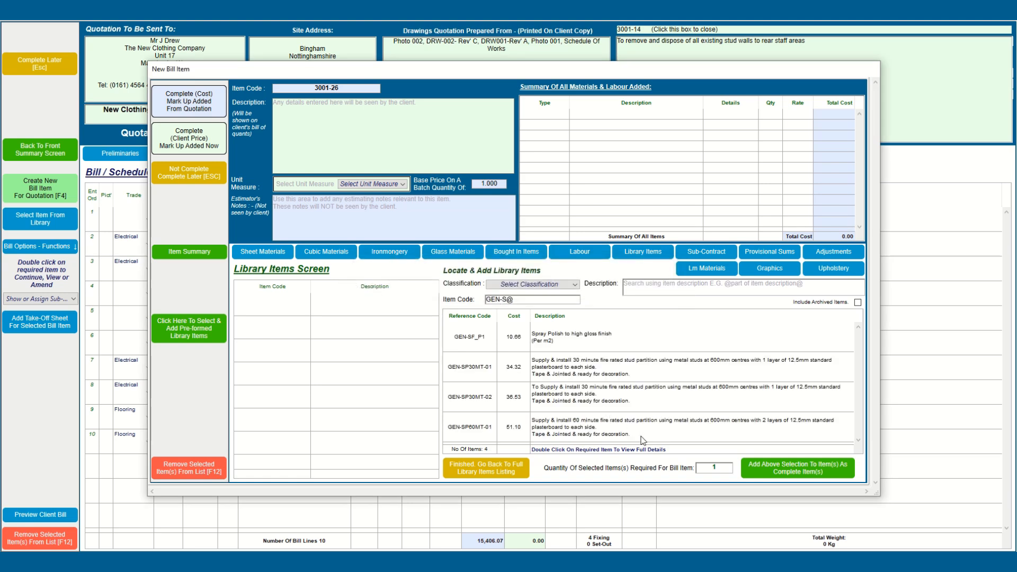
Step: Add library item GEN-SP60MT-01 to the new item and set its unit measure to M2
left_click(571, 430)
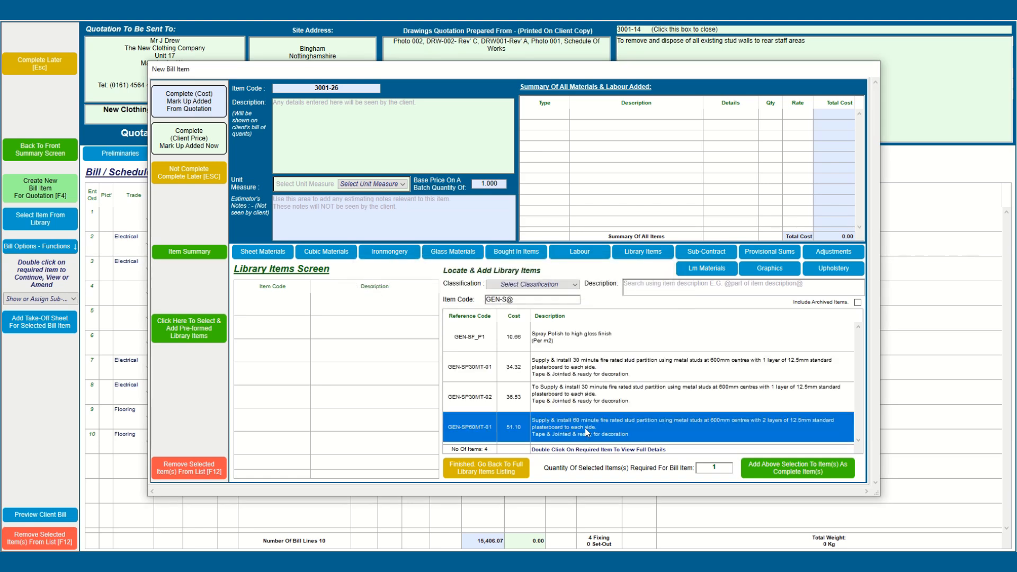
double_click(585, 430)
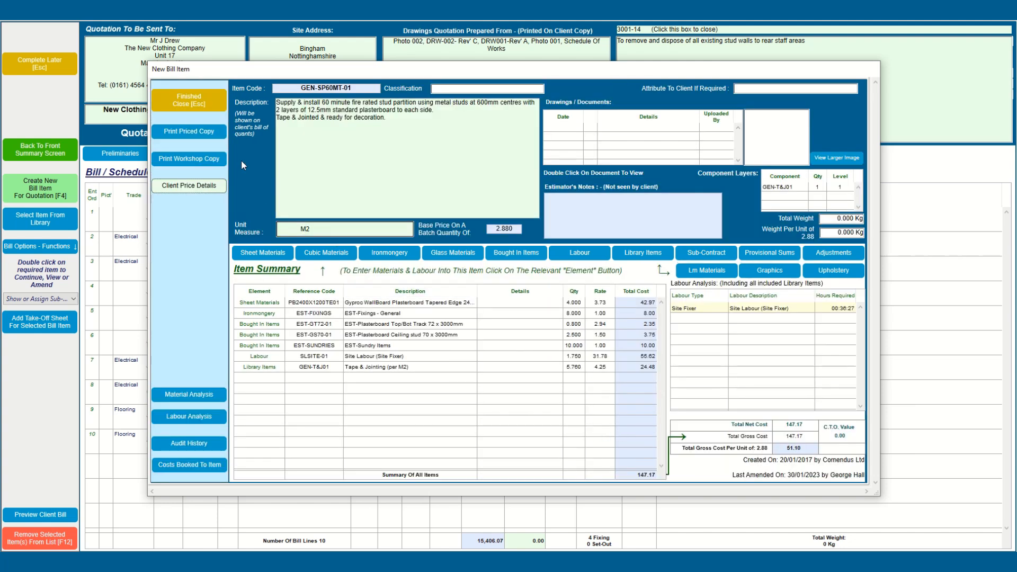
key("Escape")
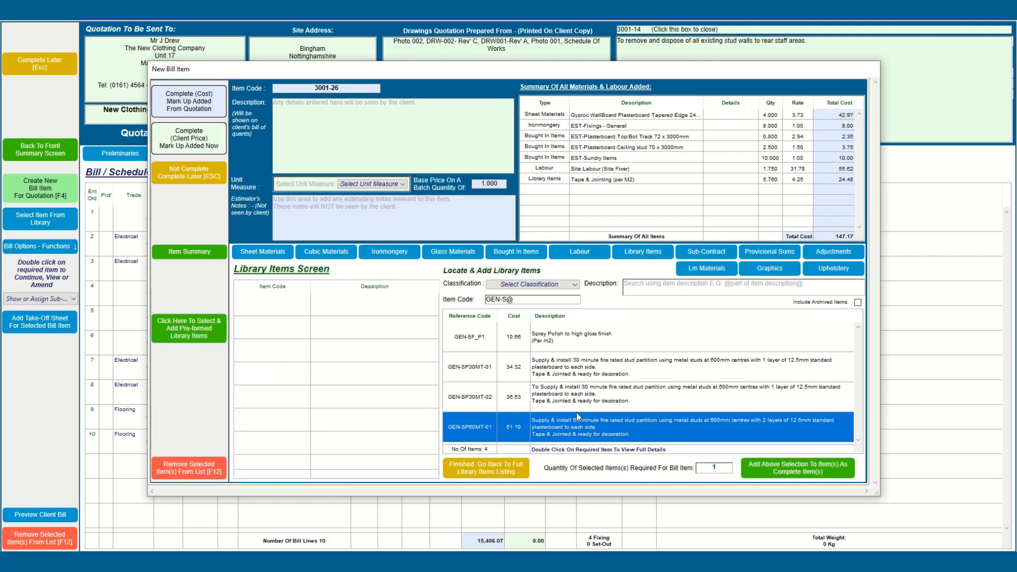
left_click(571, 404)
left_click(565, 421)
left_click(767, 469)
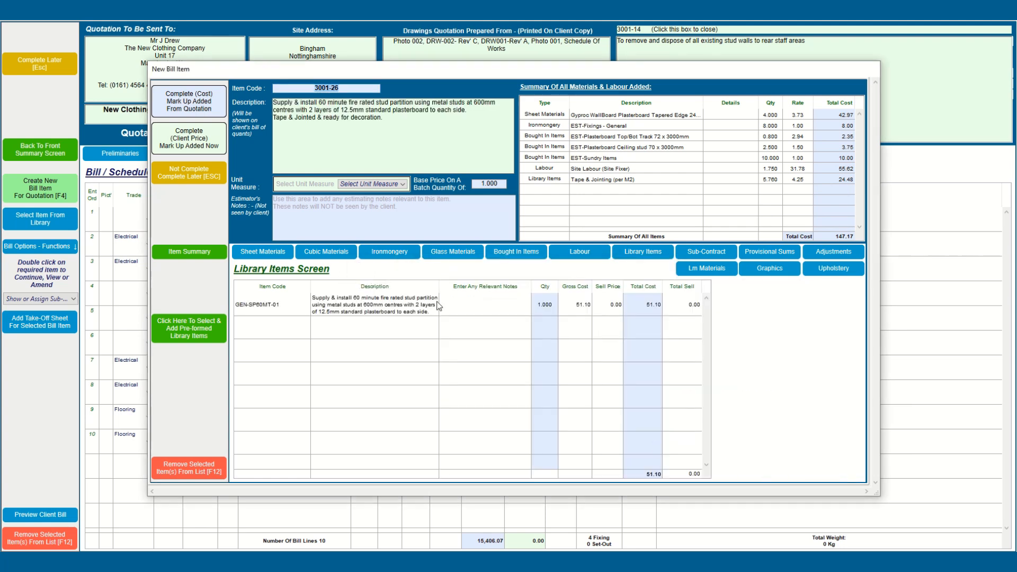
left_click(370, 185)
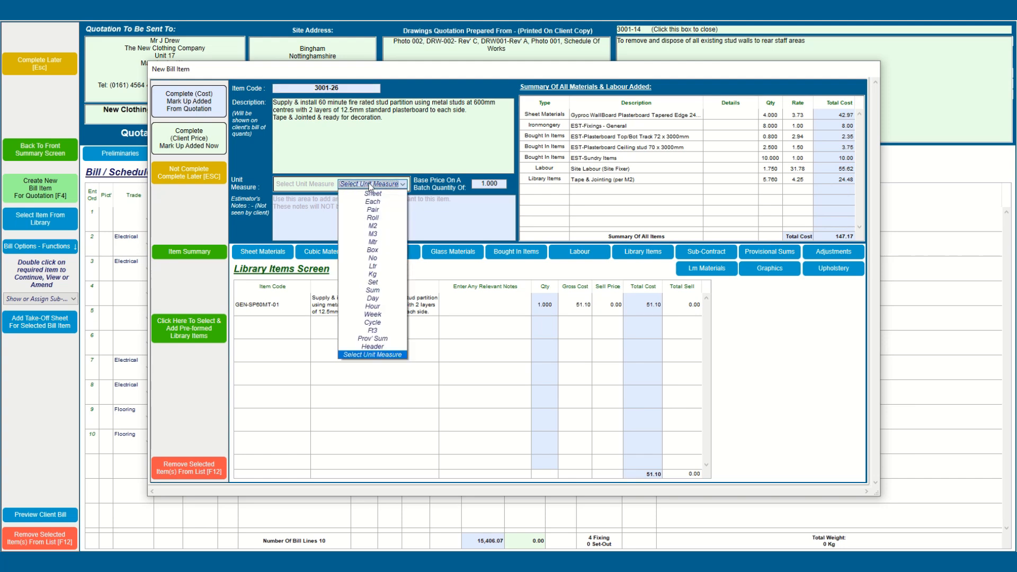
left_click(377, 222)
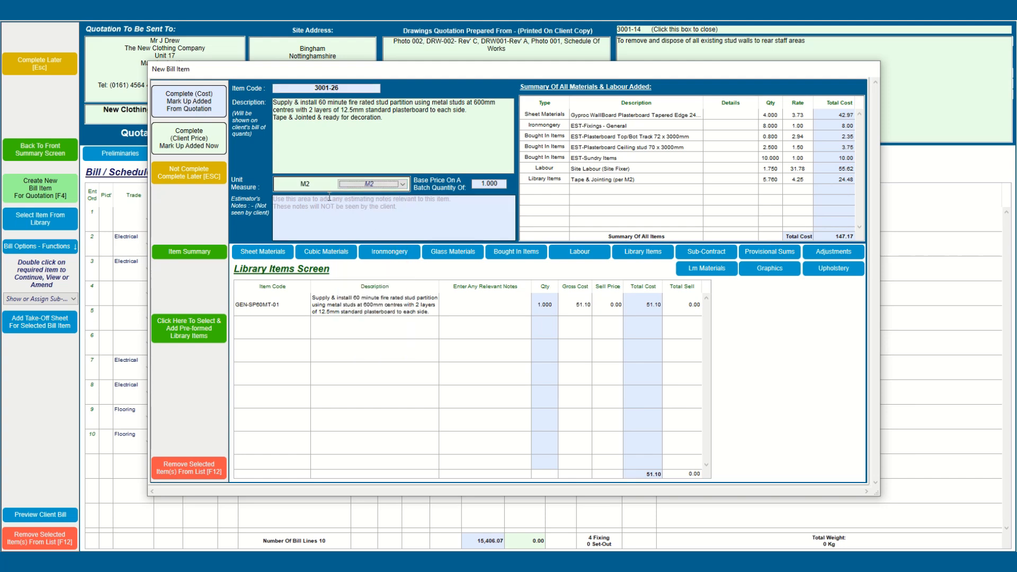
Step: Prefix the description with 'To form partition between sales and back of house areas:'
left_click(274, 104)
type("To form")
type(" part")
type("ion b")
type("etween s")
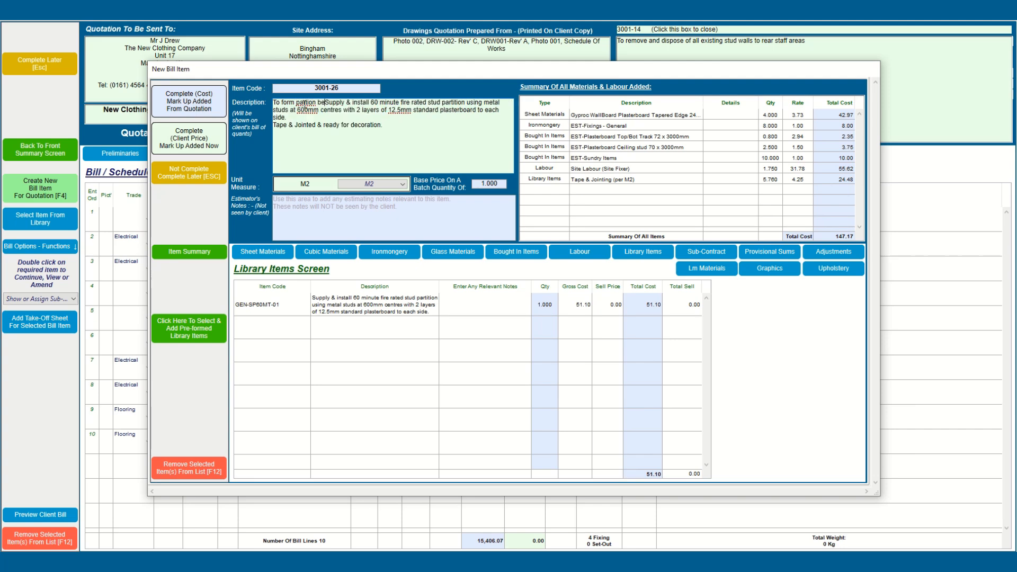
type("ales and ")
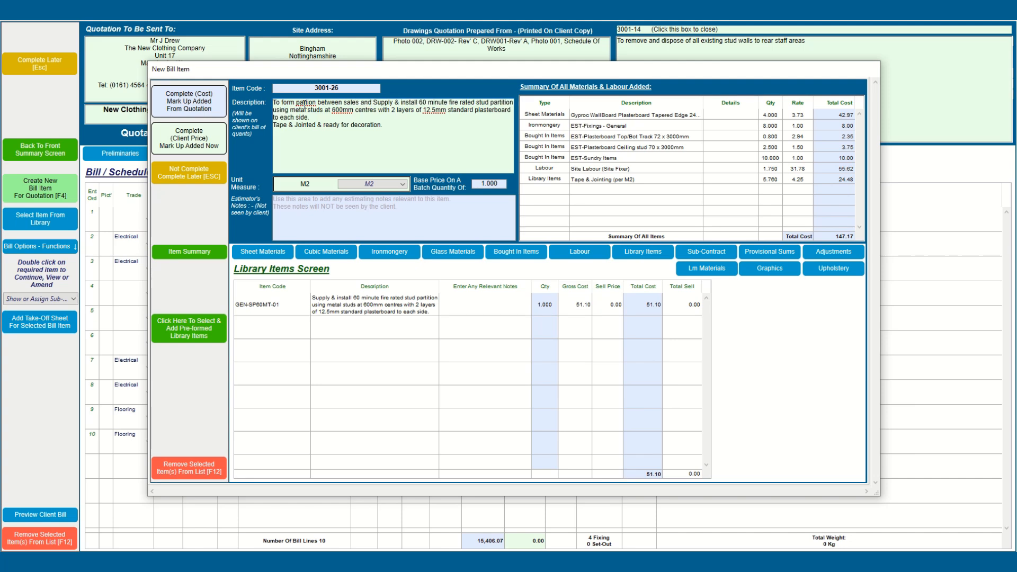
type("back of house areas:")
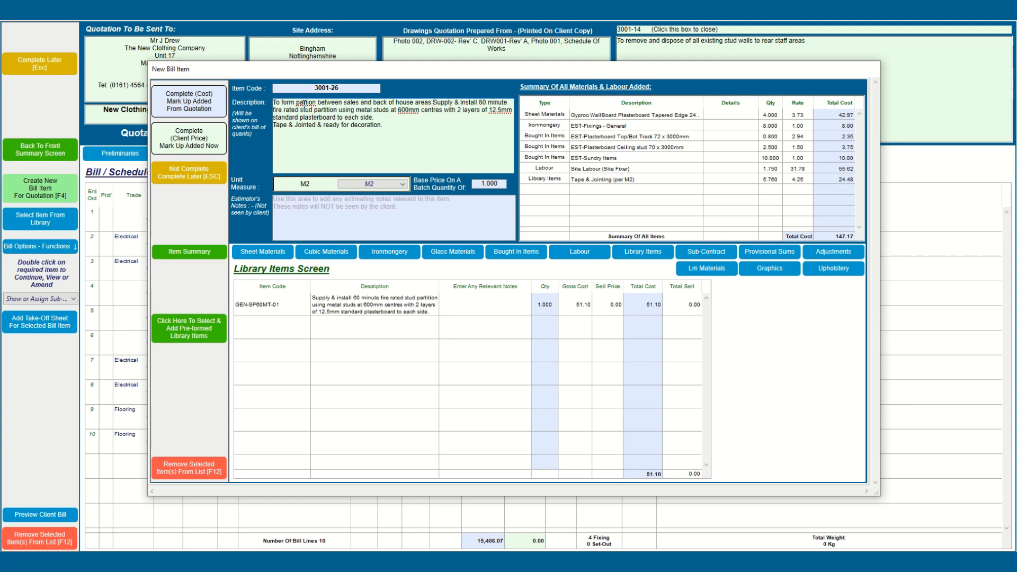
key("Return")
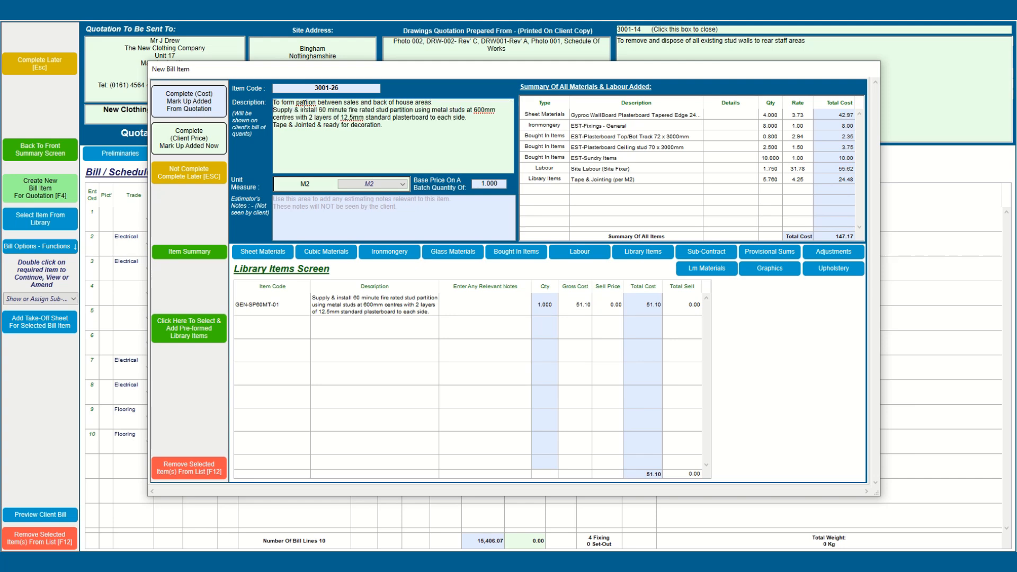
right_click(305, 102)
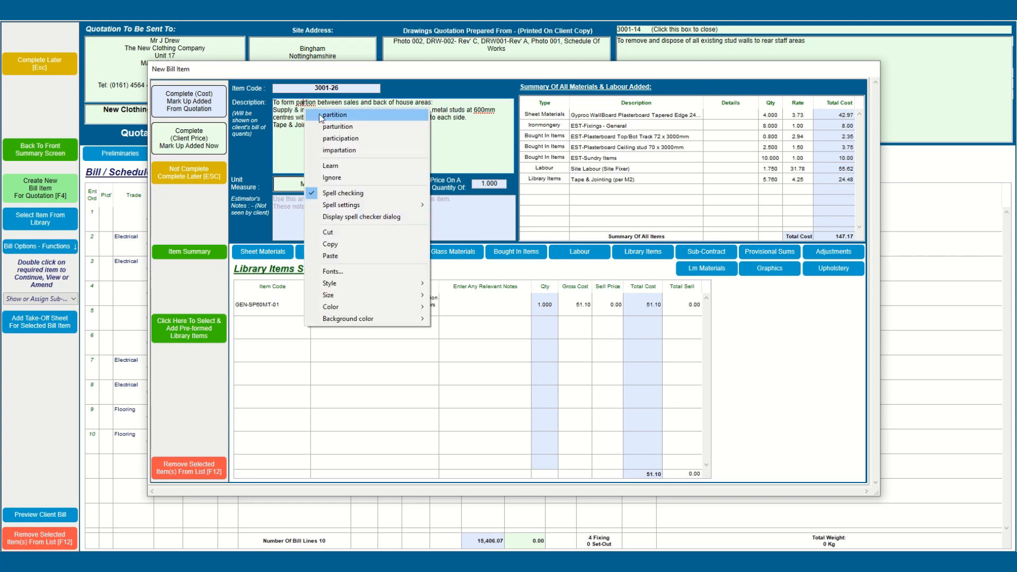
left_click(339, 114)
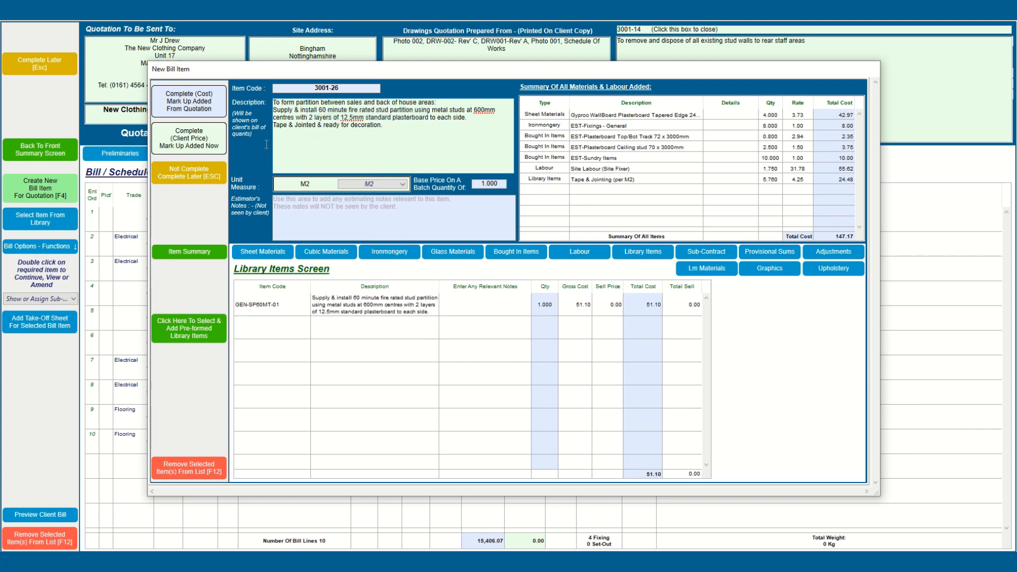
Step: Complete item 3001-26 at cost without printing, with quantity 35.5
left_click(209, 110)
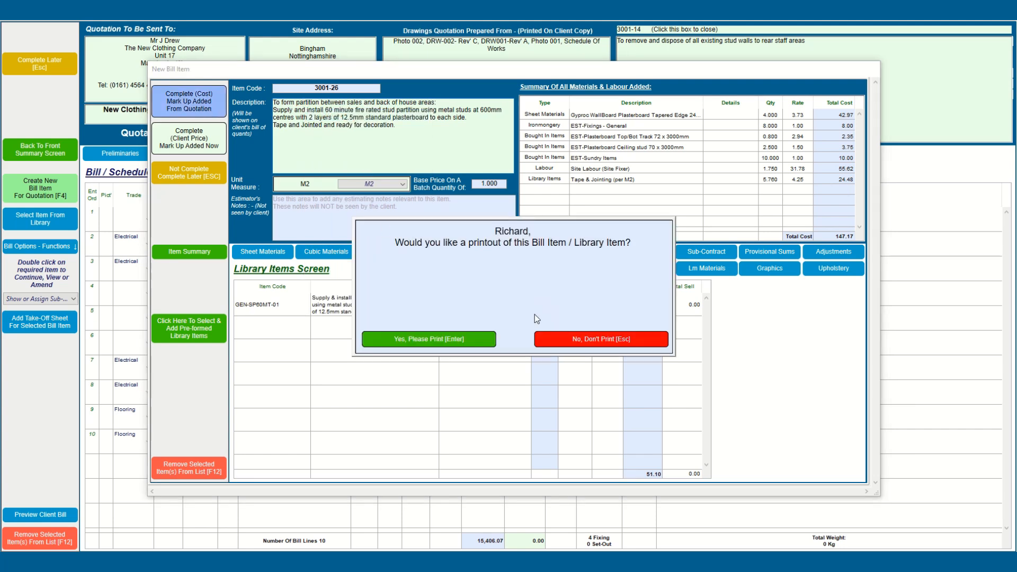
left_click(557, 340)
type("35.5")
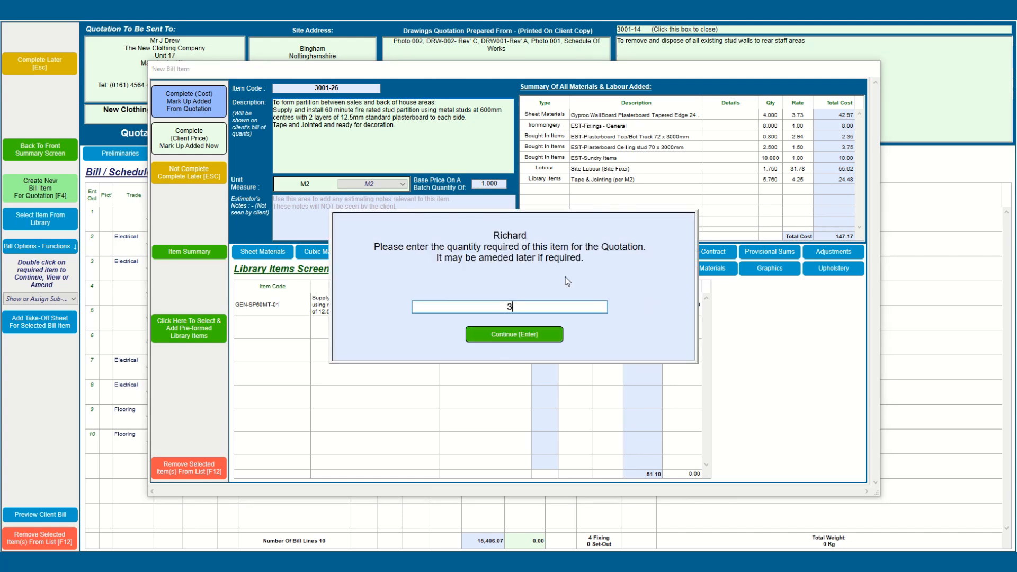
left_click(500, 334)
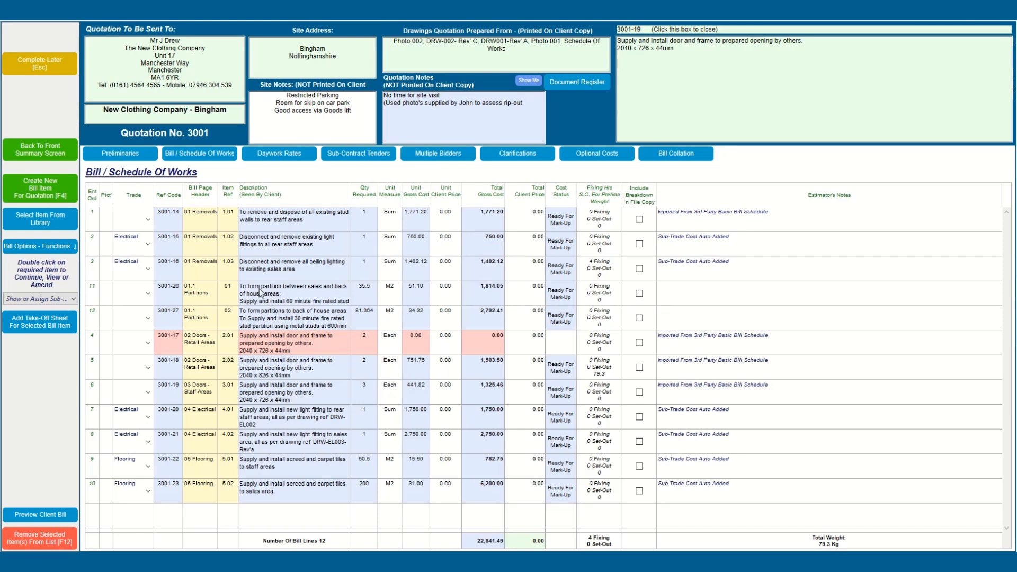
Step: Set Wall C's length to 10 on item 3001-27's take-off sheet and return to the bill
left_click(261, 327)
left_click(53, 331)
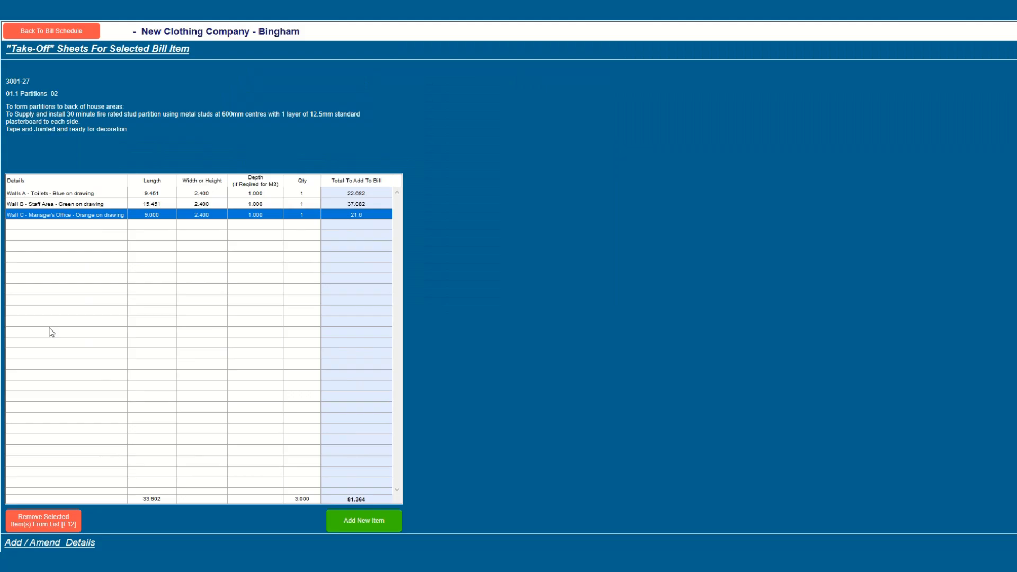
double_click(158, 216)
type("10")
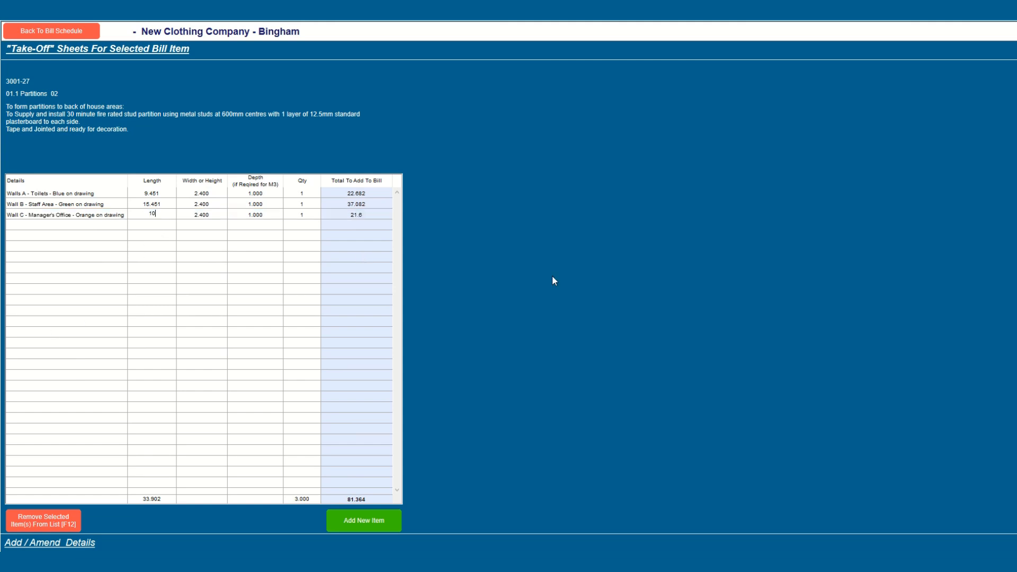
key("Tab")
left_click(60, 35)
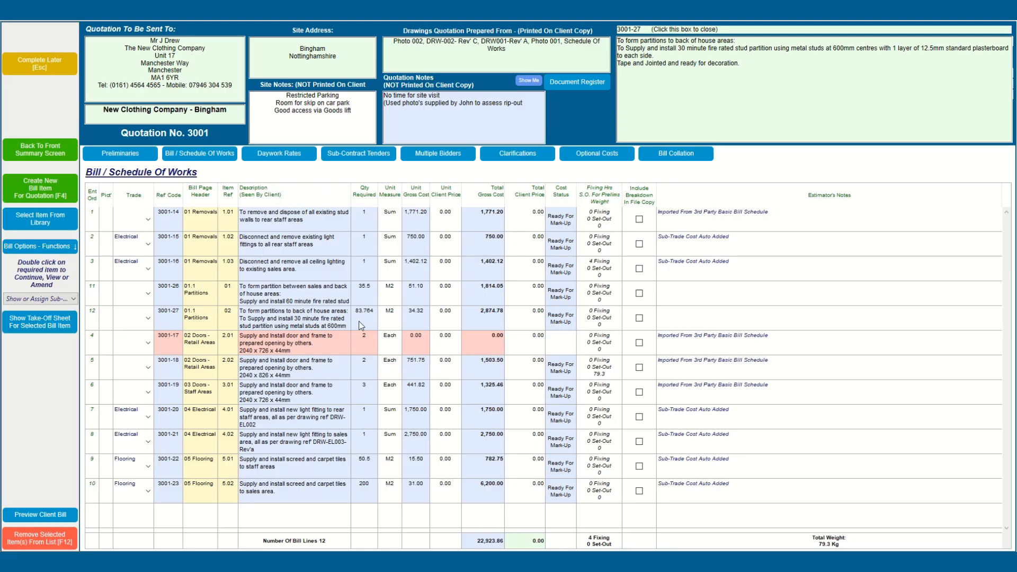
left_click(56, 192)
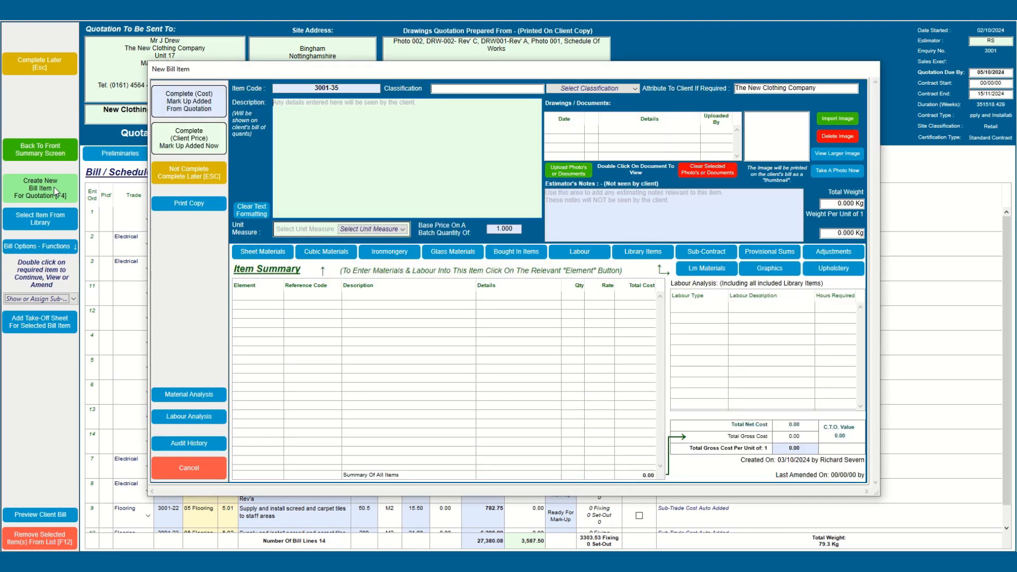
left_click(205, 465)
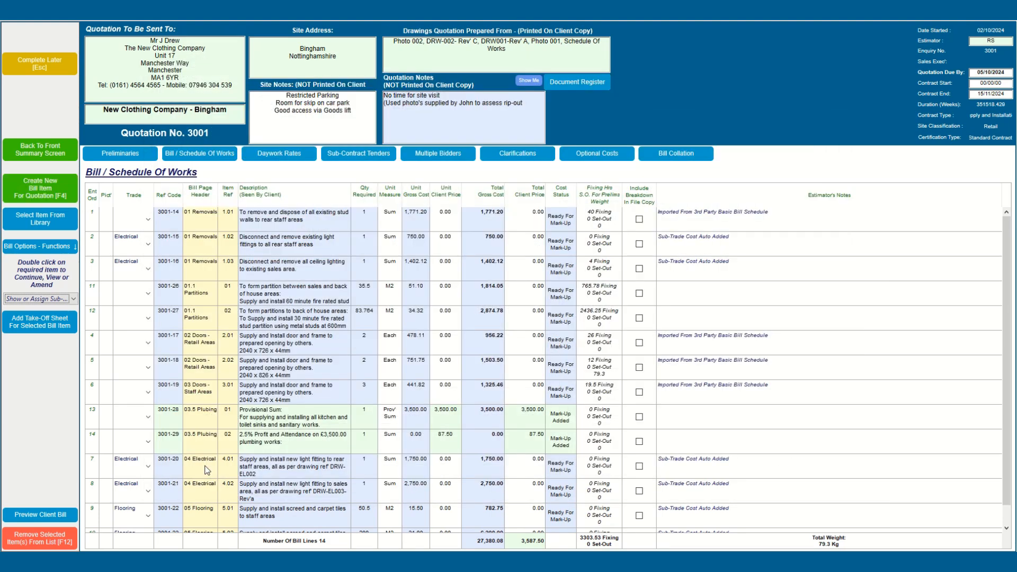
left_click(47, 228)
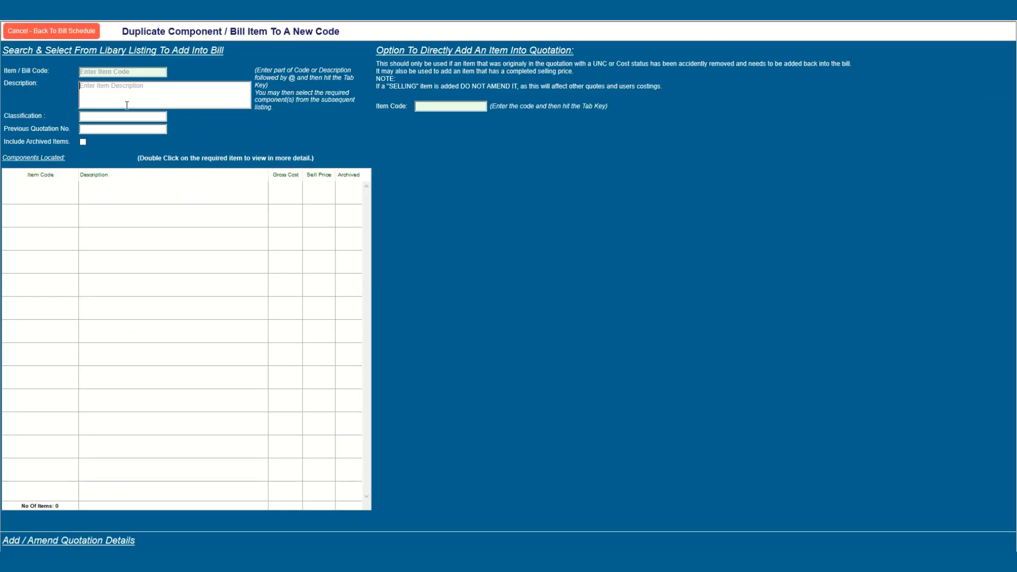
type("@REcep@")
key("Tab")
scroll(175, 349, "down", 10)
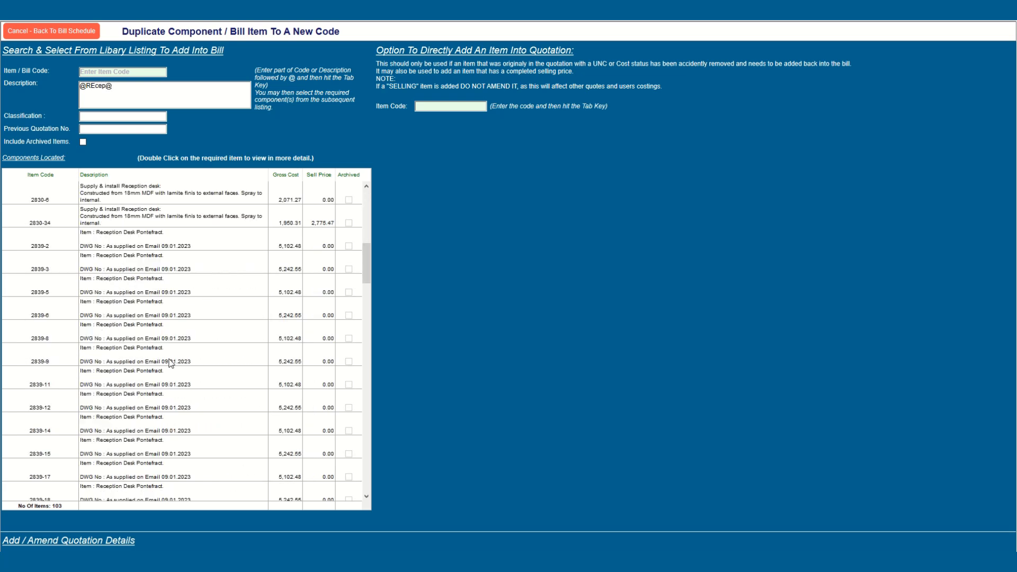
scroll(169, 362, "down", 10)
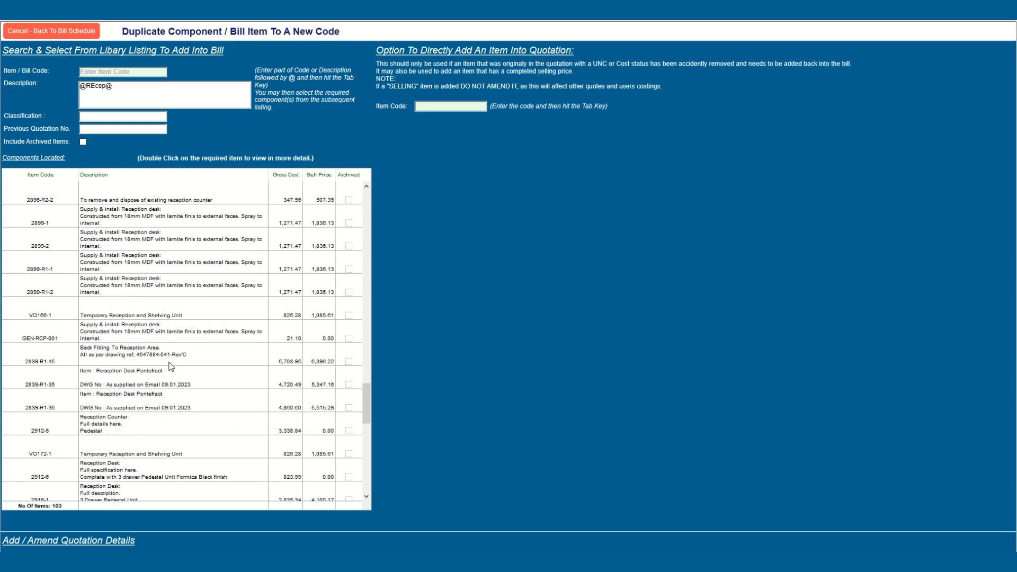
scroll(171, 366, "up", 1)
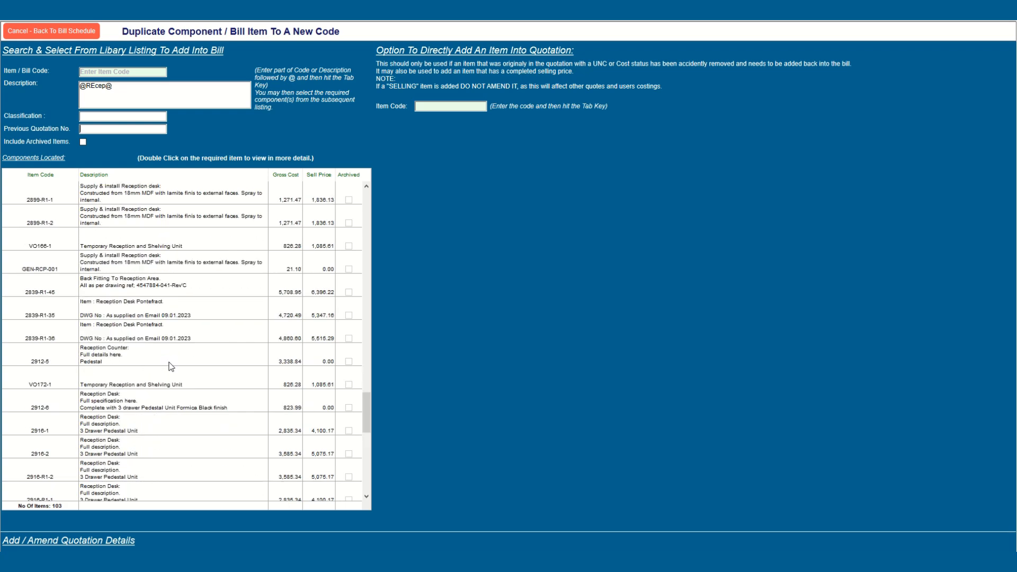
scroll(171, 366, "down", 7)
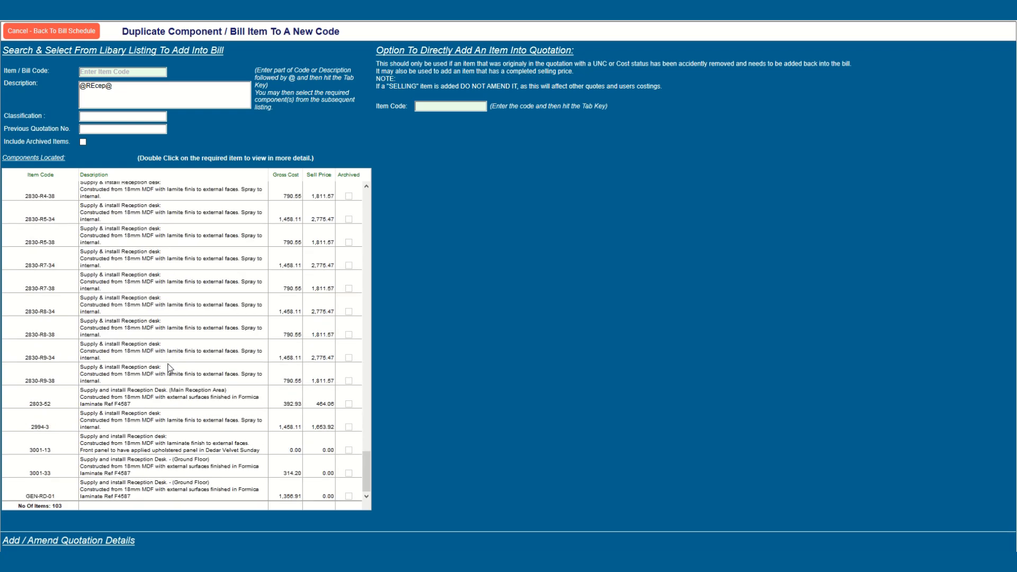
double_click(102, 493)
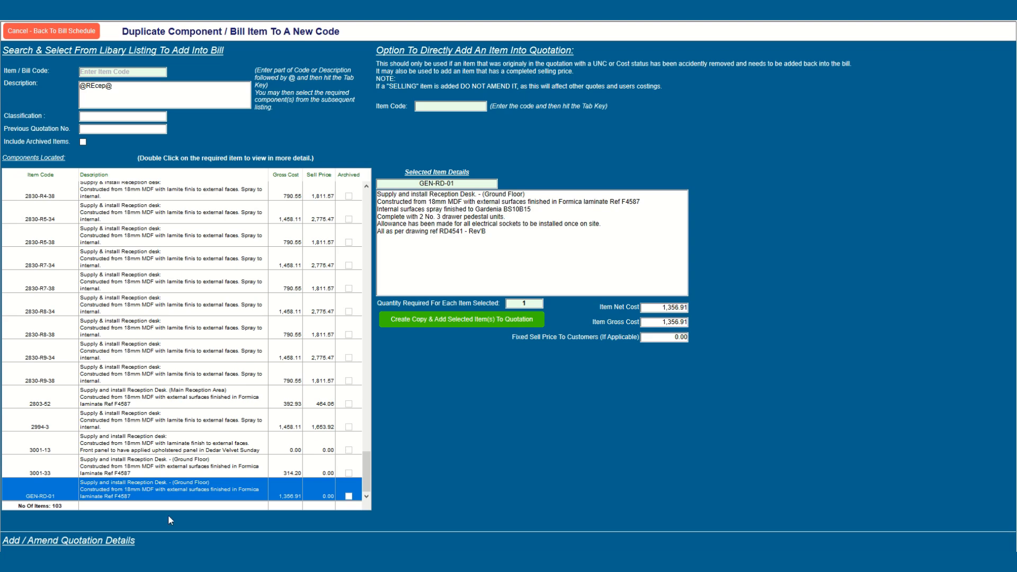
left_click(433, 319)
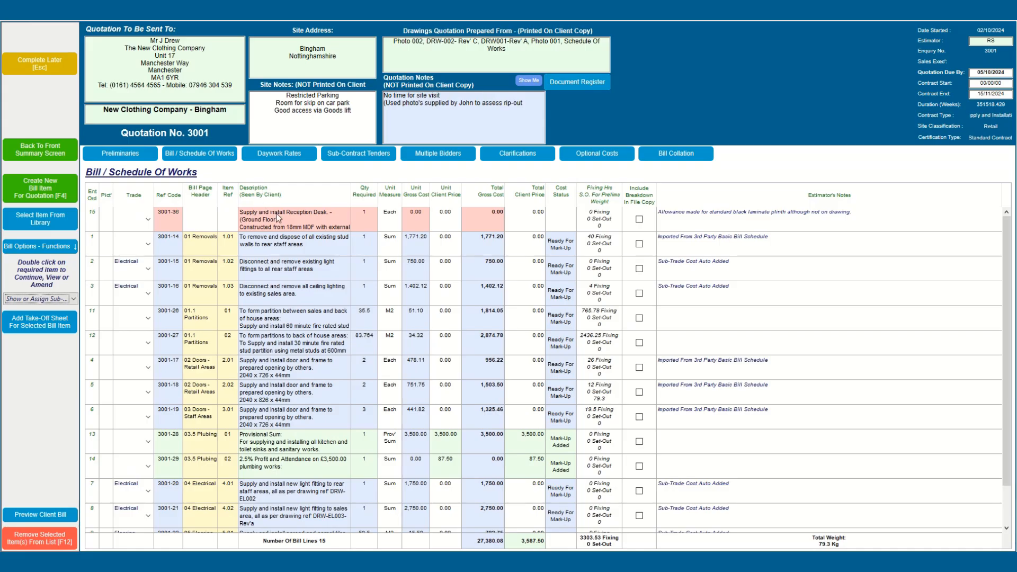
left_click(278, 222)
left_click(277, 219)
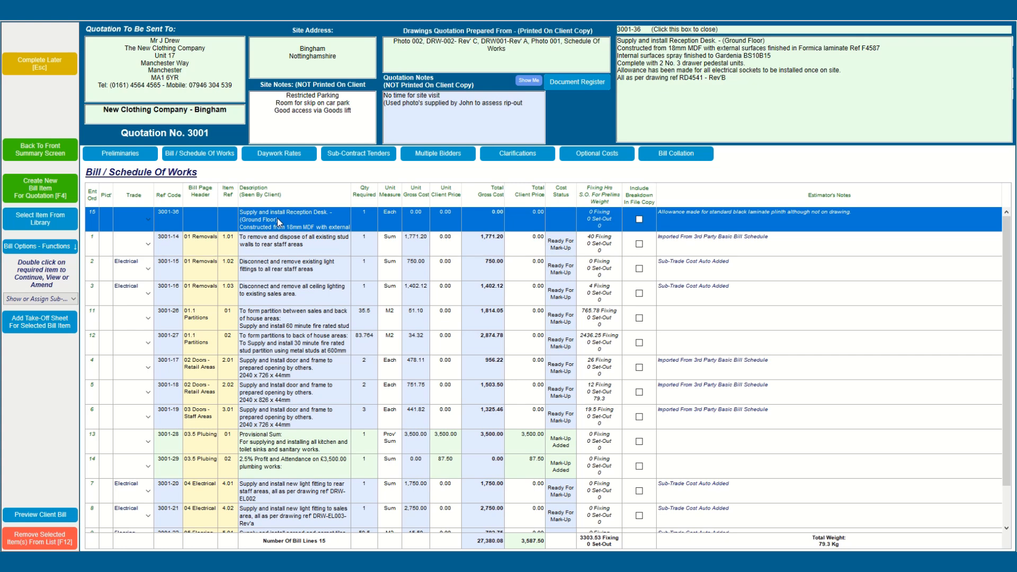
Step: Change the reception desk description from 'Ground Floor' to 'Entrance Lobby'
double_click(279, 221)
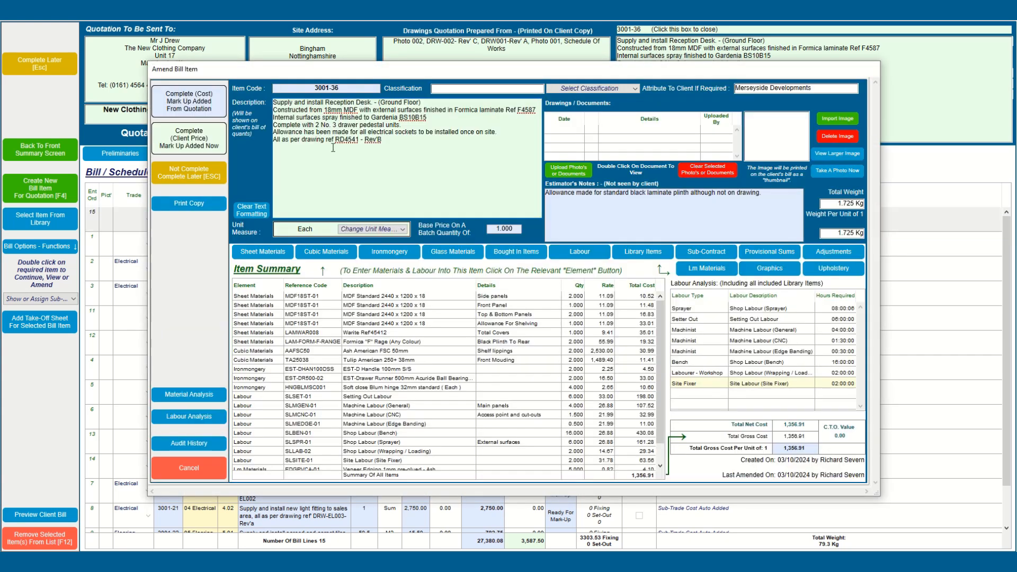
double_click(391, 102)
type("Entrance")
key("BackSpace")
key("BackSpace")
key("BackSpace")
key("BackSpace")
key("BackSpace")
type("Lobby")
left_click(424, 173)
Step: Raise the Warite total covers (LAMWAR008) sheet material quantity to 2
left_click(279, 252)
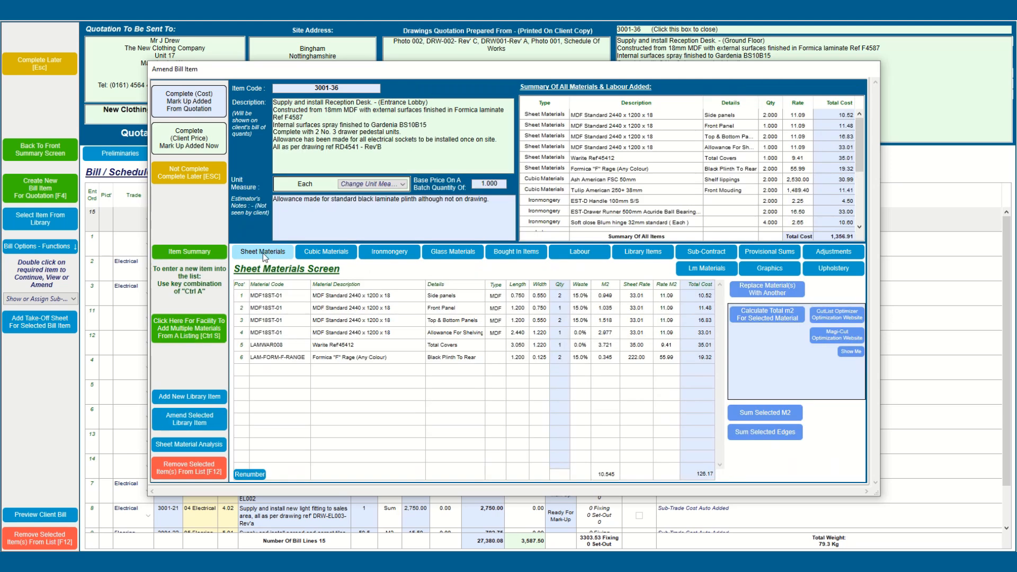
left_click(563, 347)
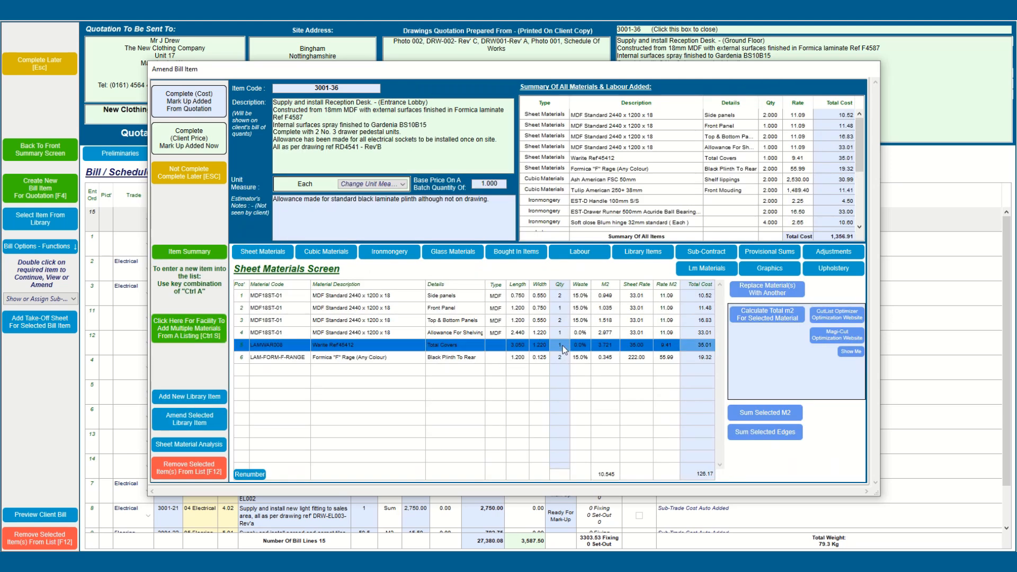
left_click(564, 348)
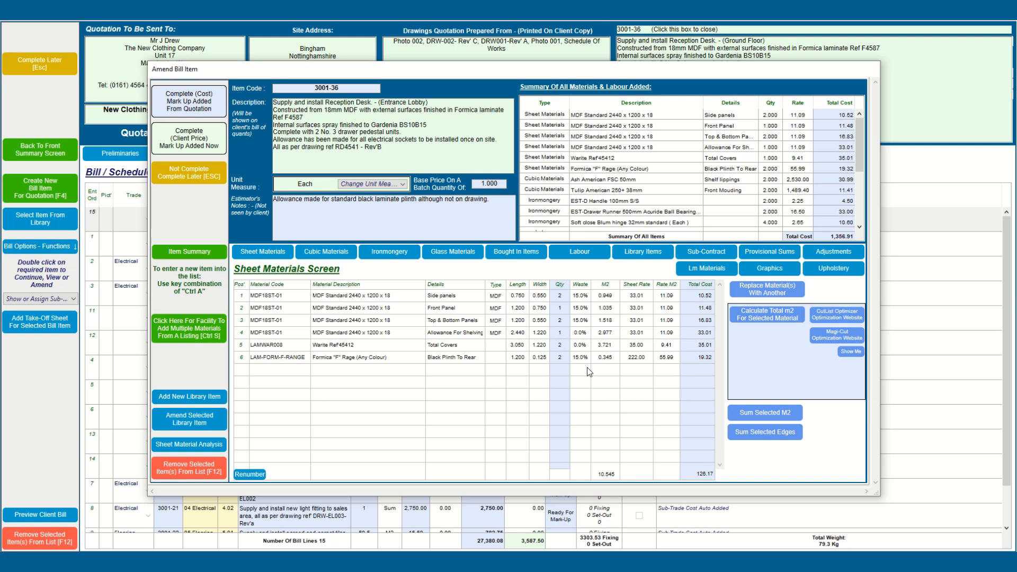
key("Tab")
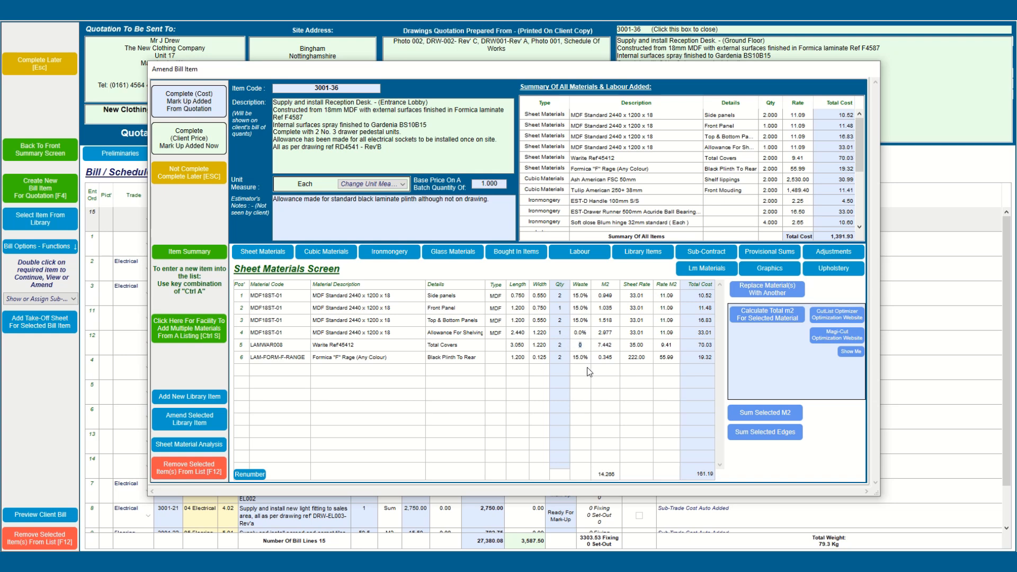
left_click(590, 255)
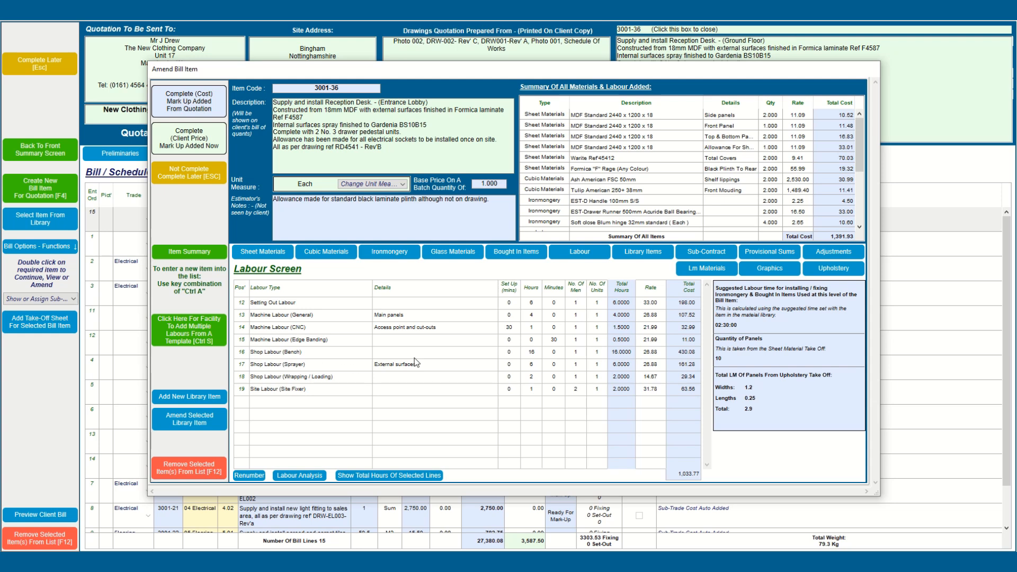
Step: Enter 20 hours of Shop Labour (Bench) for the reception desk
left_click(535, 352)
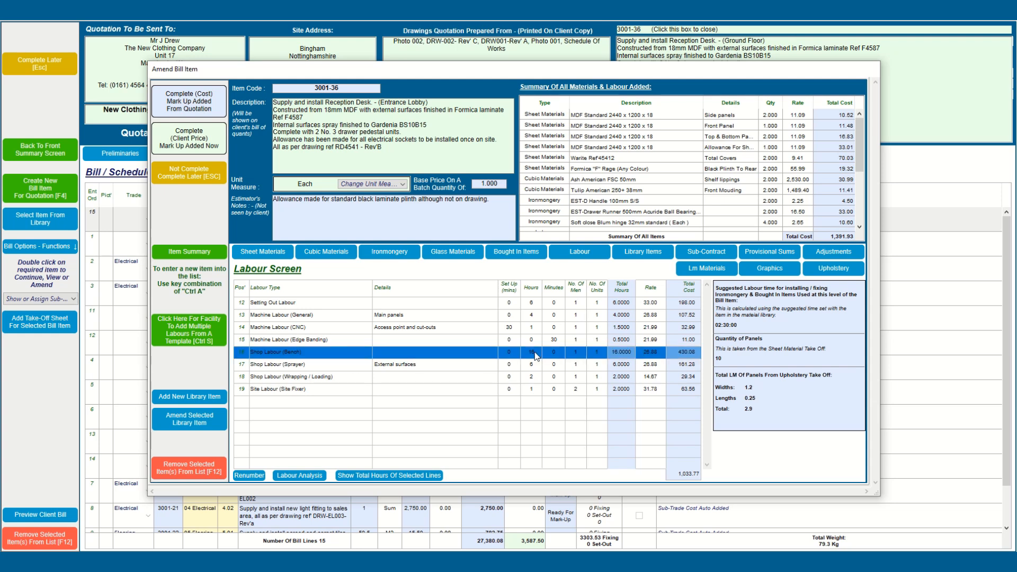
left_click(535, 353)
type("20")
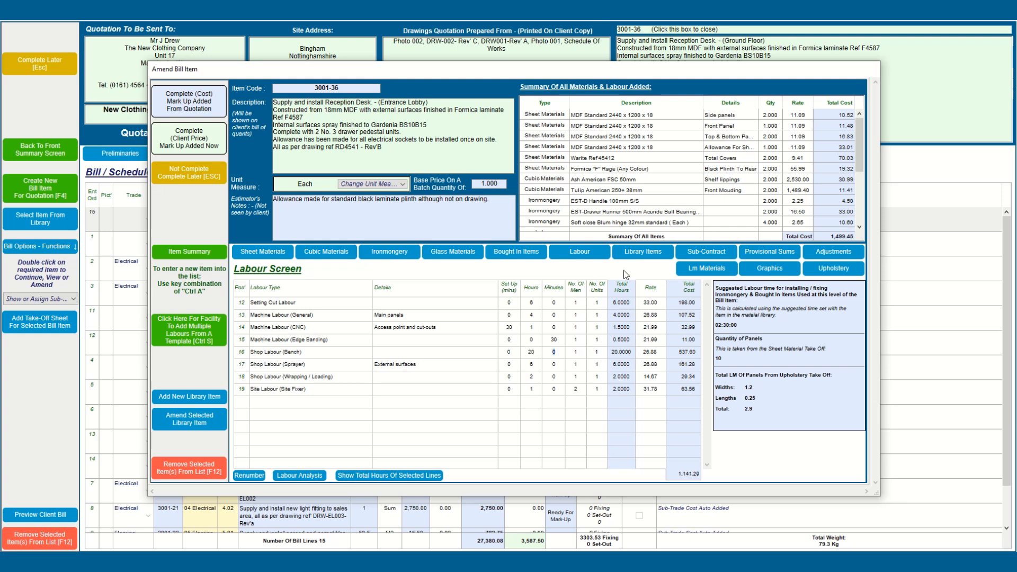
key("Tab")
left_click(637, 255)
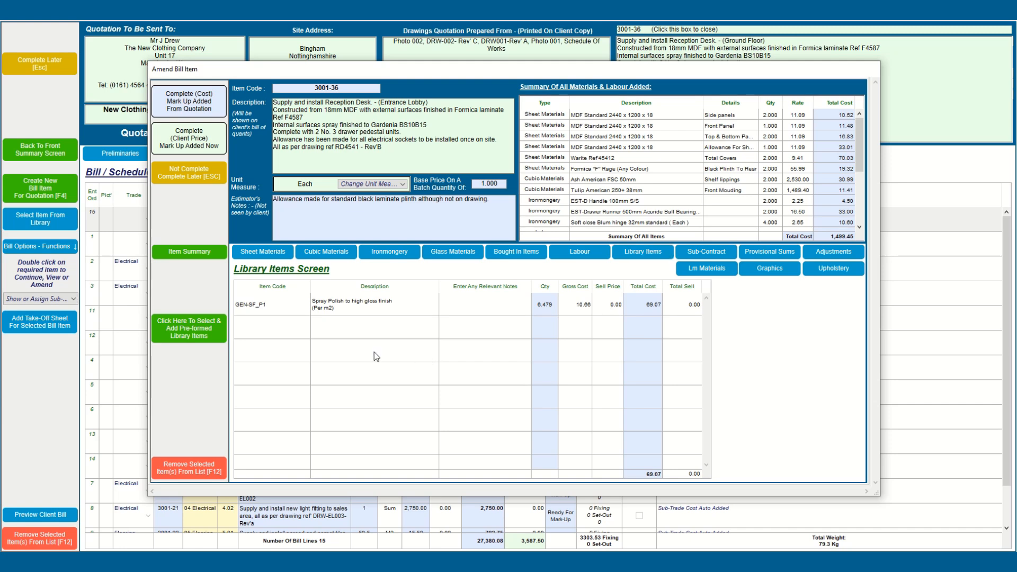
left_click(187, 338)
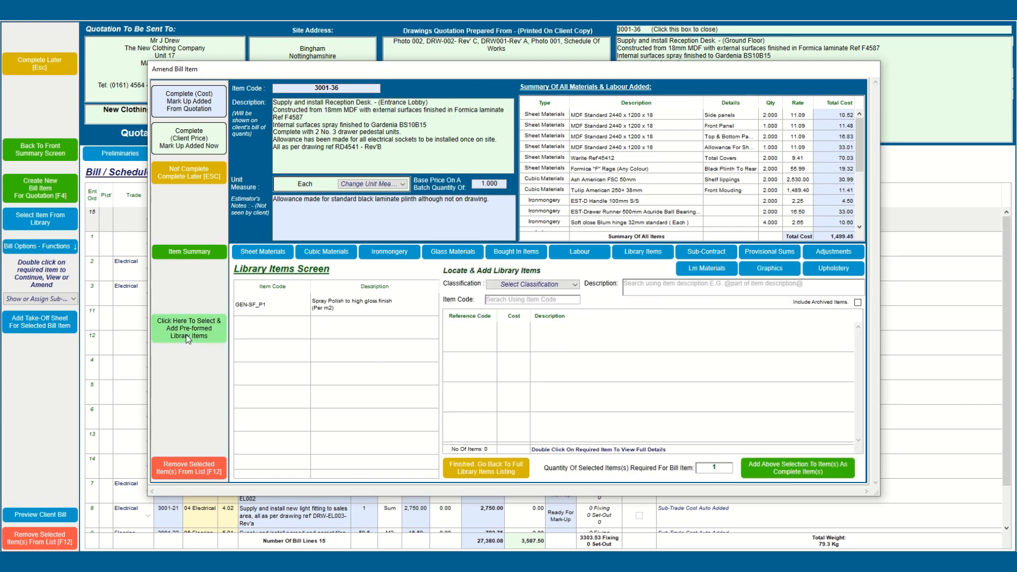
left_click(639, 289)
type("@P")
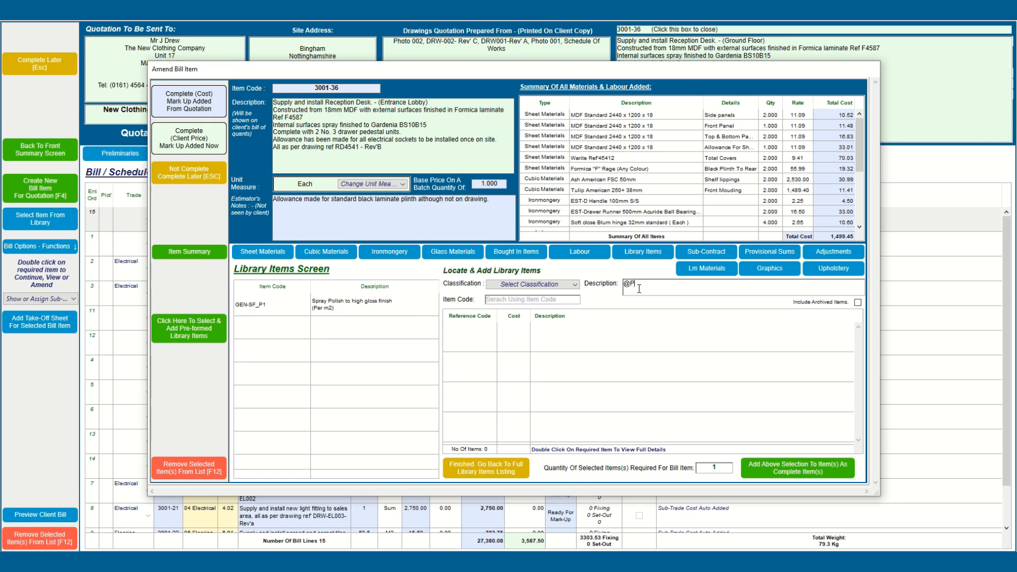
type("ed@")
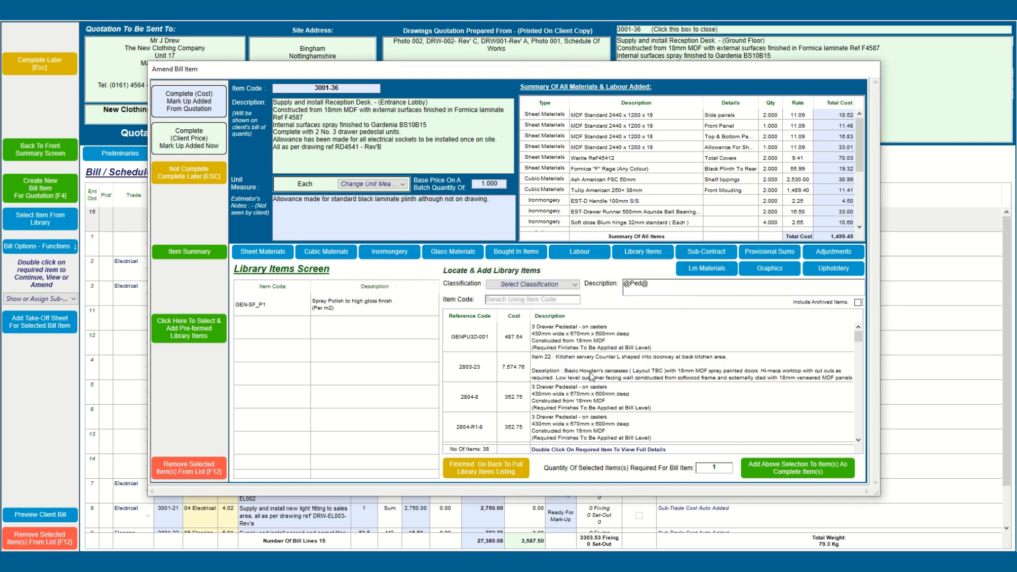
left_click(570, 339)
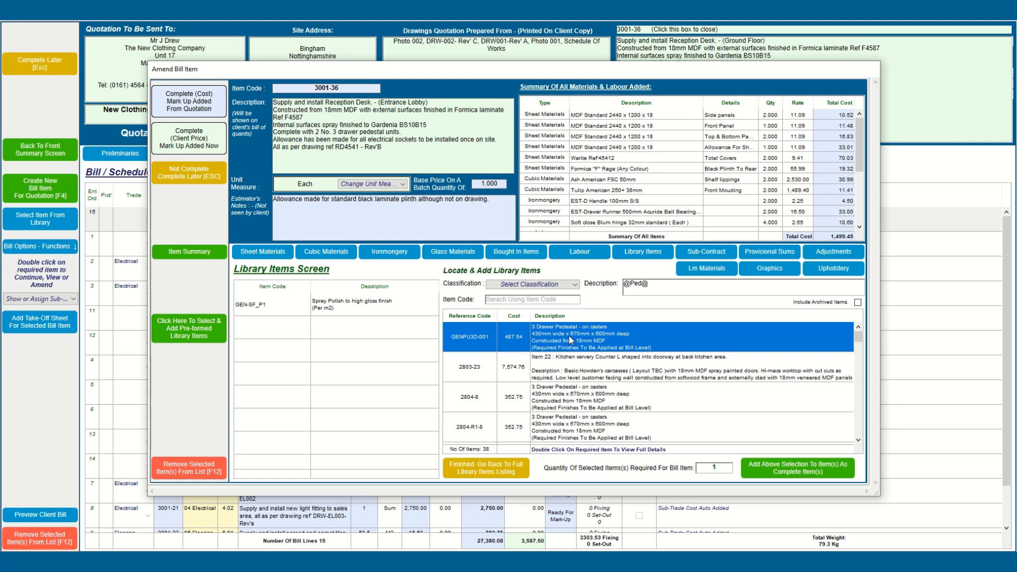
double_click(568, 336)
scroll(333, 412, "down", 1)
scroll(332, 412, "down", 1)
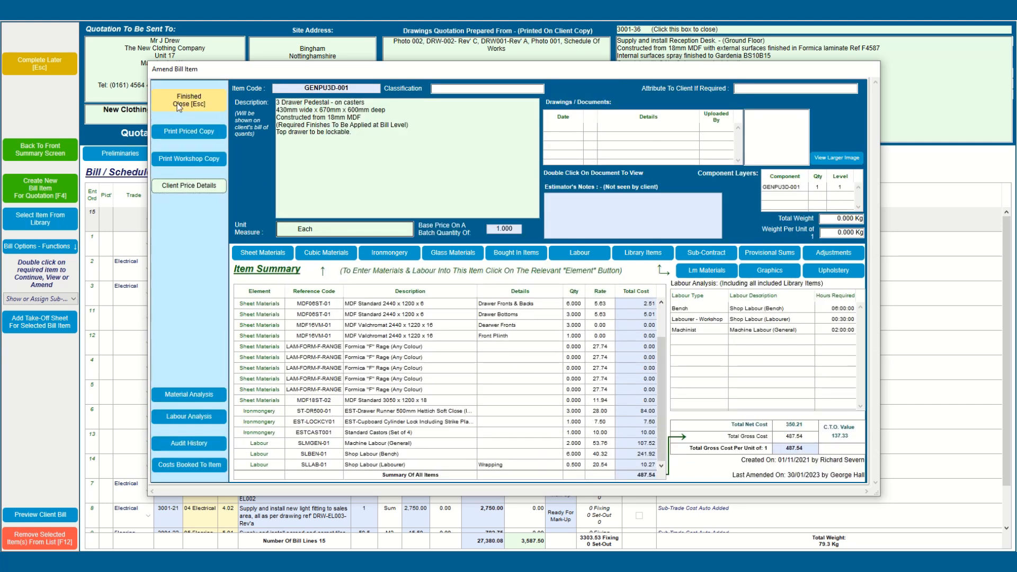
key("Escape")
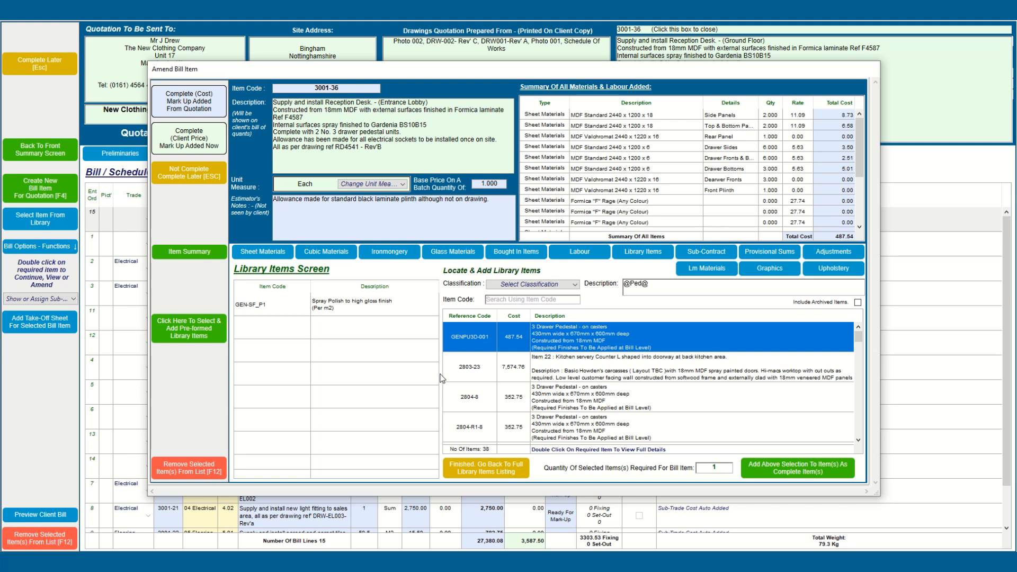
left_click(767, 459)
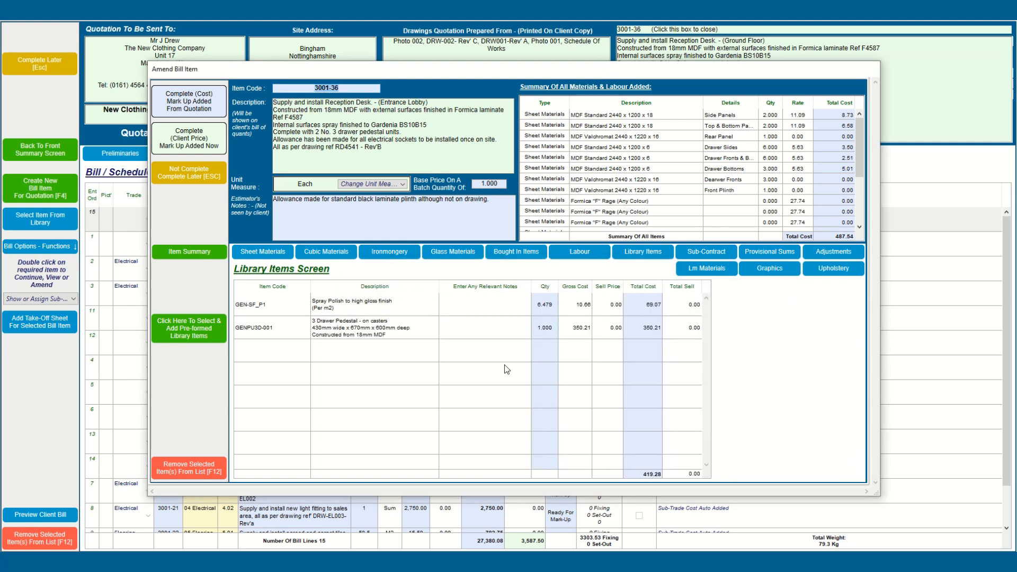
left_click(186, 253)
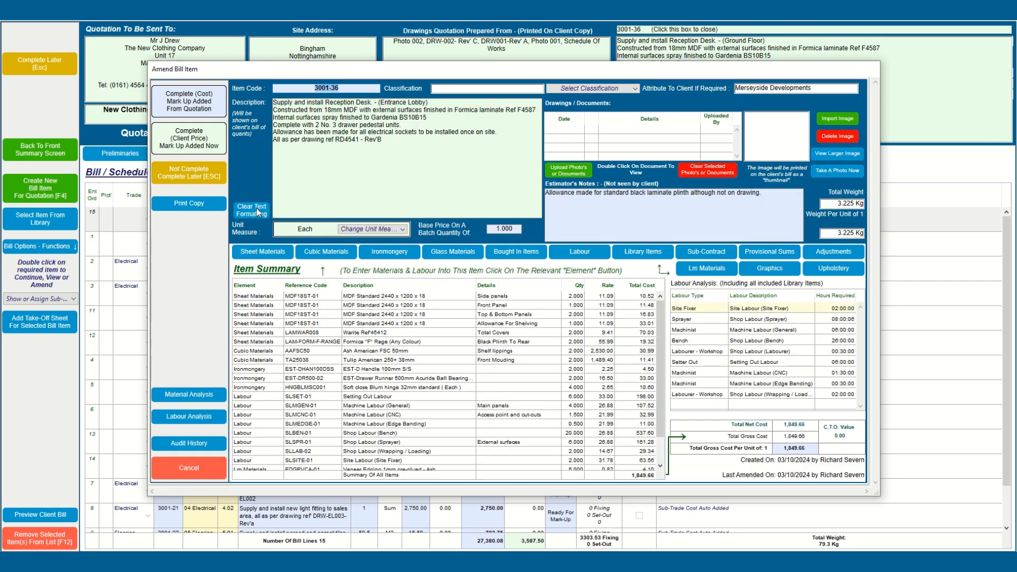
Step: Complete the desk at cost without printing, and file it under '03.6 Fittings' as item 01
left_click(200, 110)
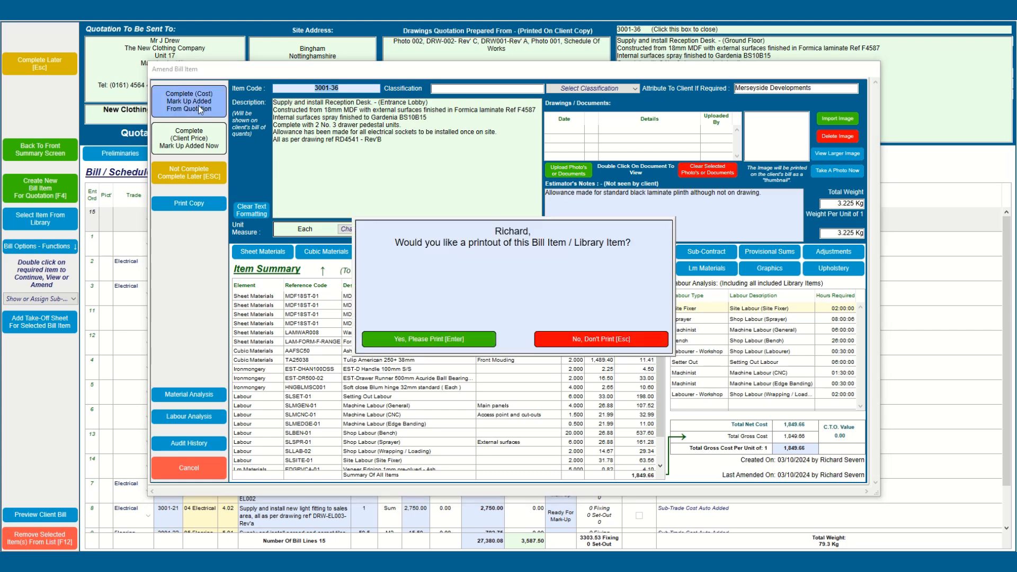
left_click(616, 342)
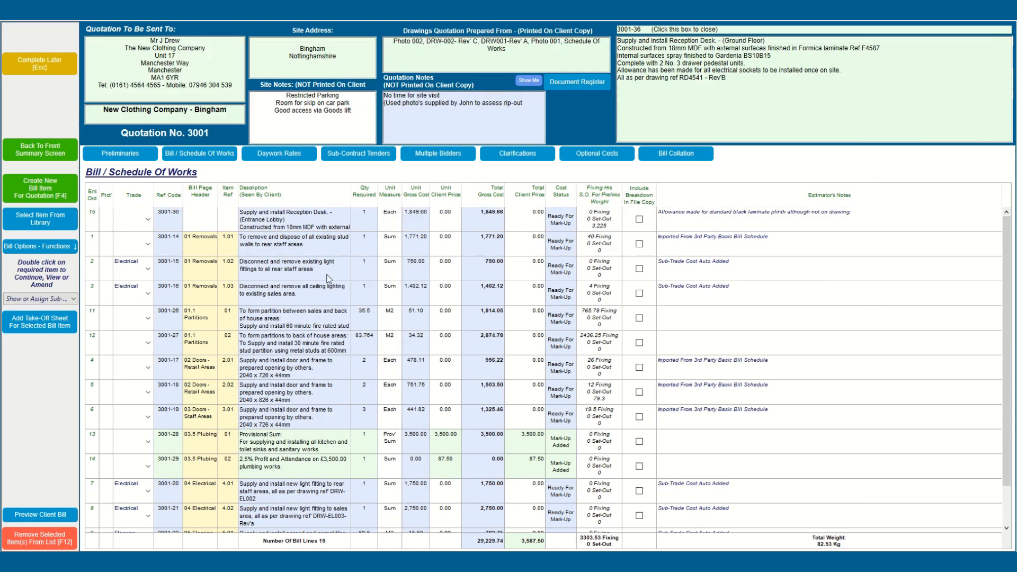
left_click(212, 216)
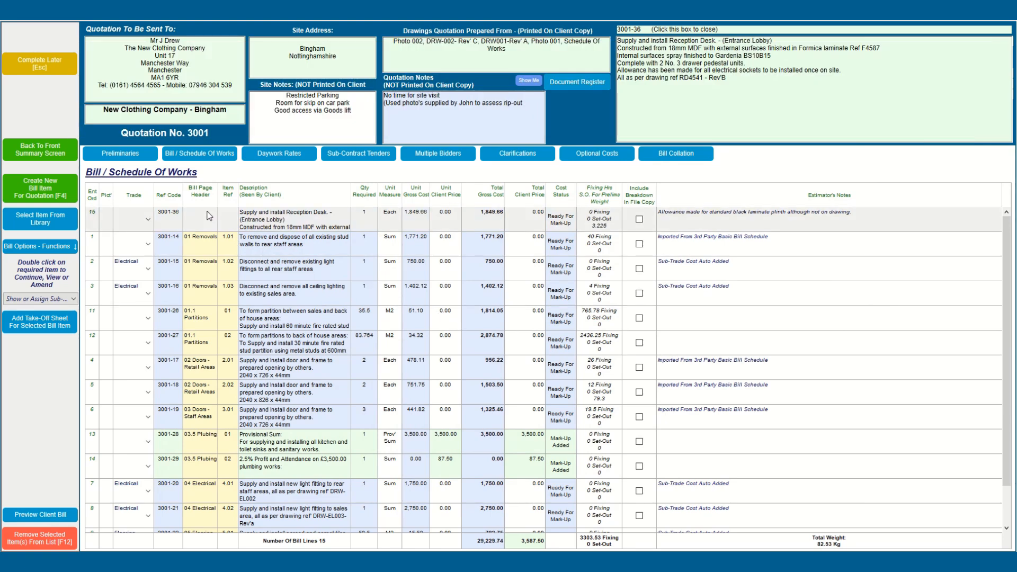
left_click(209, 215)
type("0")
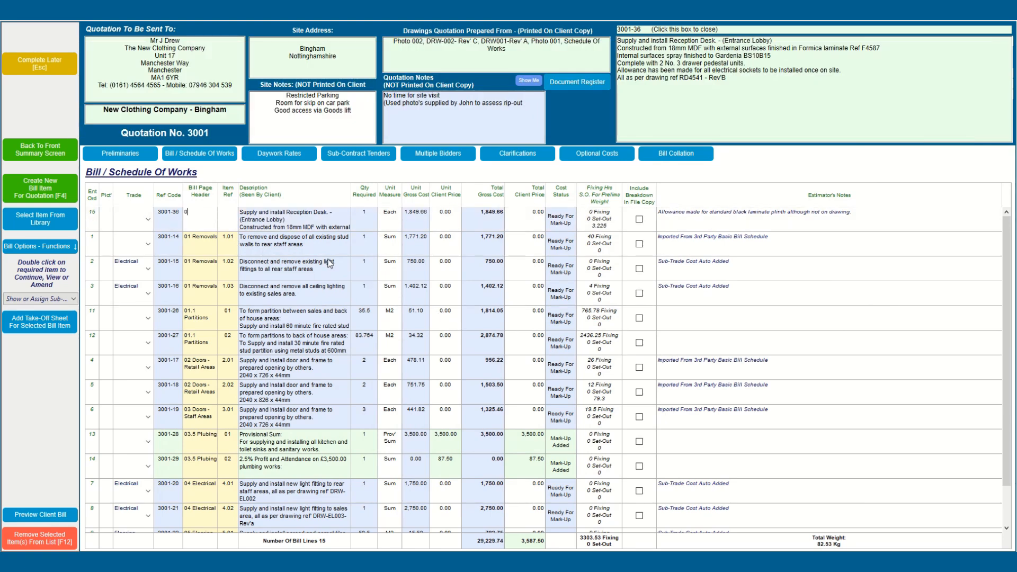
type("3.6 Fittings")
key("Tab")
type("01")
key("Tab")
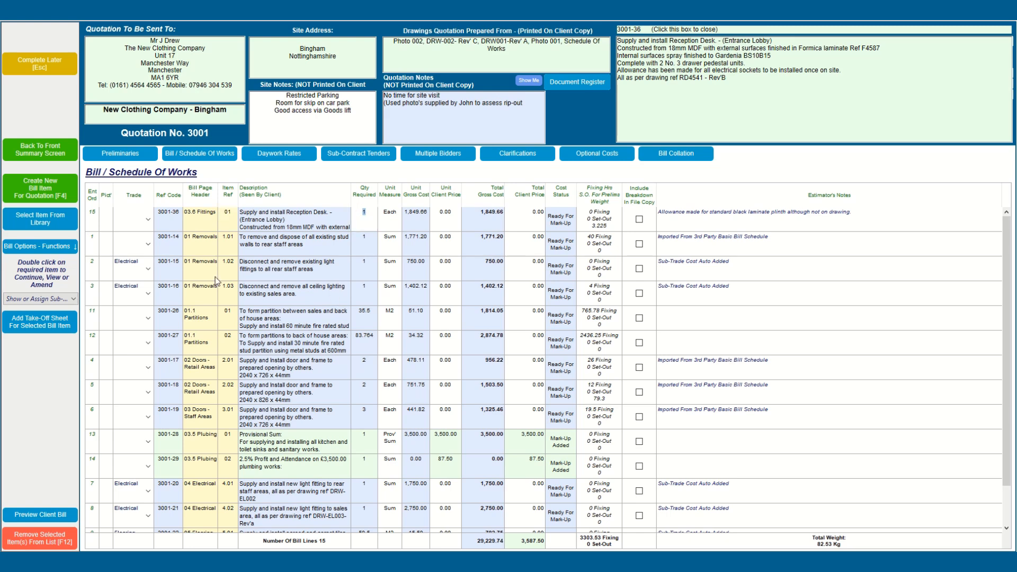
left_click(189, 155)
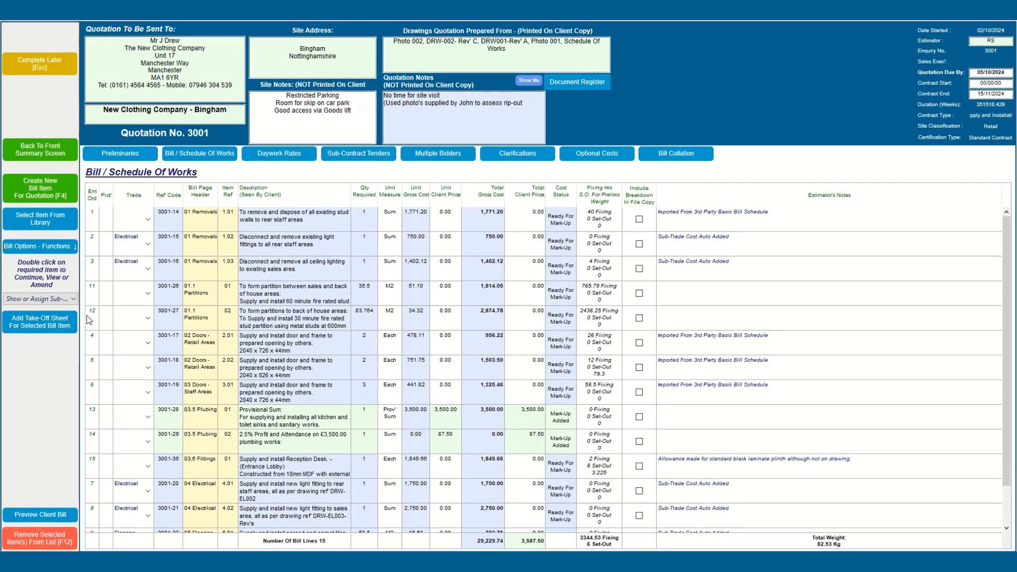
Step: Show quotation 3001's material analysis, then its labour analysis, then the Preliminaries list
left_click(43, 246)
left_click(79, 346)
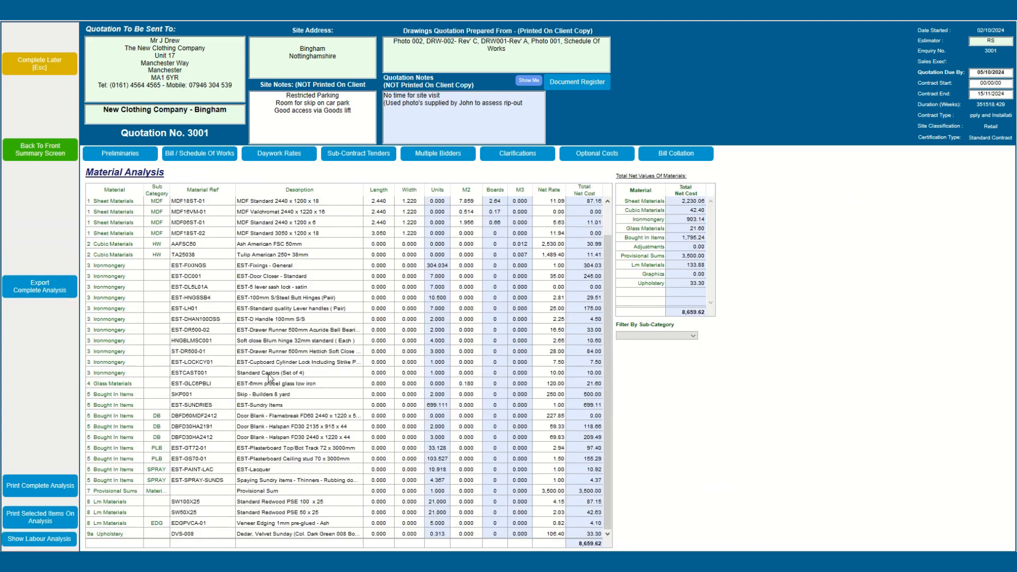
scroll(606, 339, "up", 2)
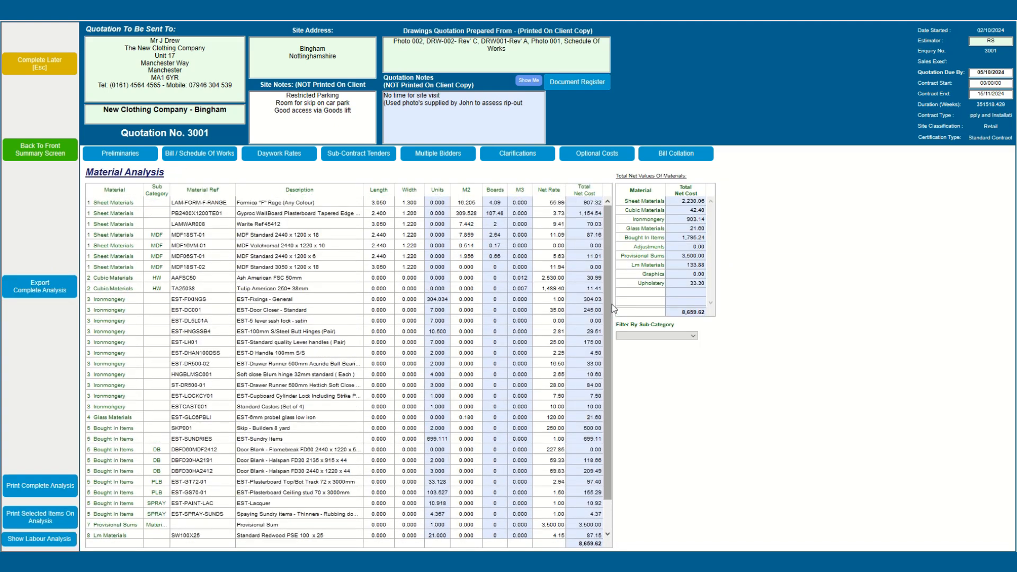
left_click(65, 538)
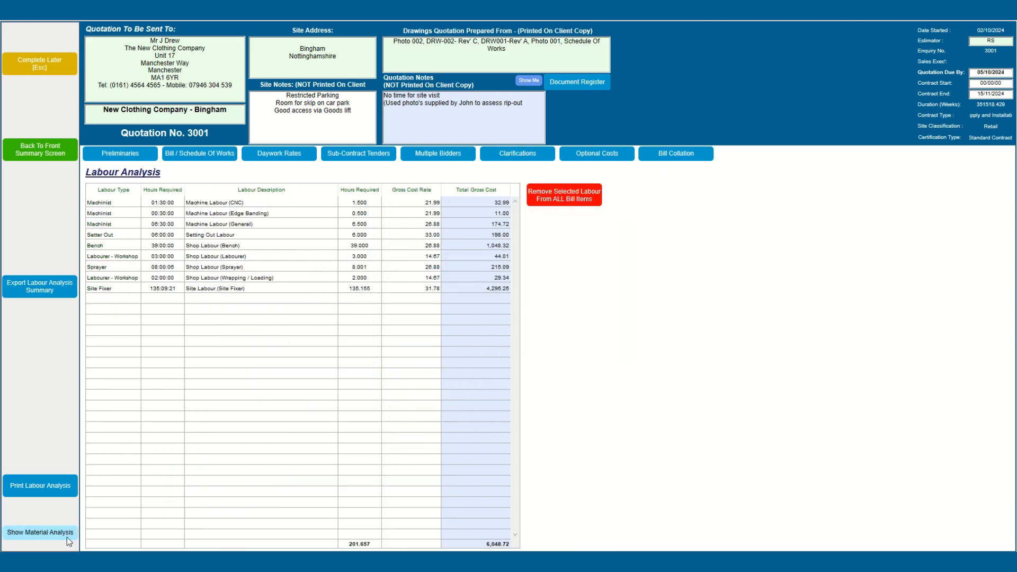
left_click(124, 158)
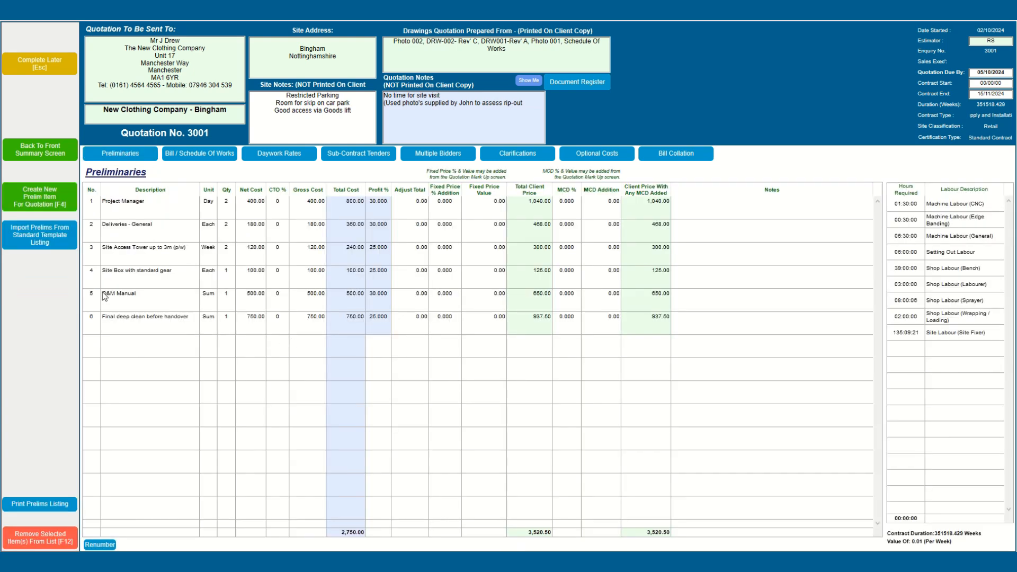
Step: Skip importing template preliminaries, return to the Summary, and run the material and labour update
left_click(46, 240)
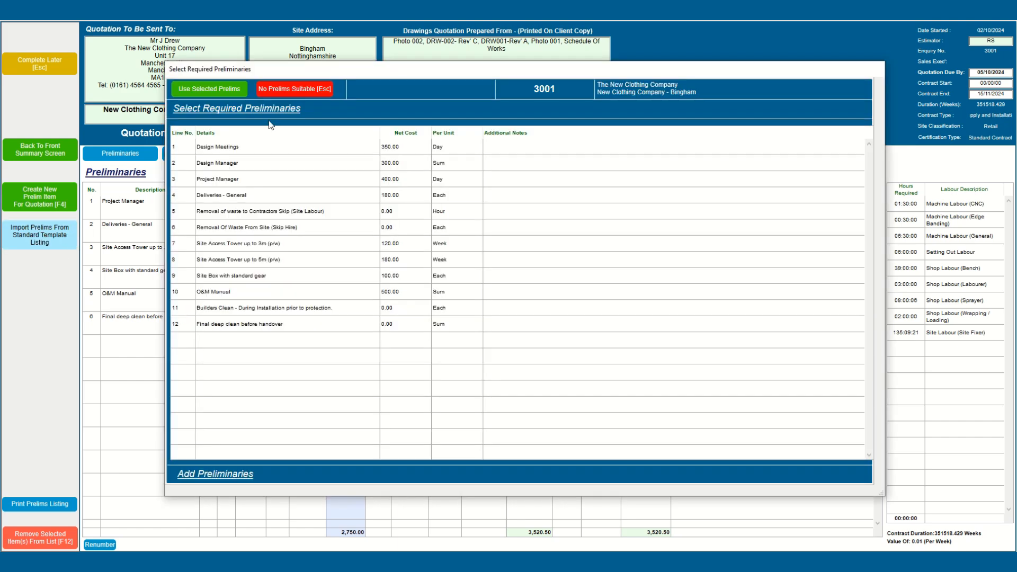
left_click(281, 91)
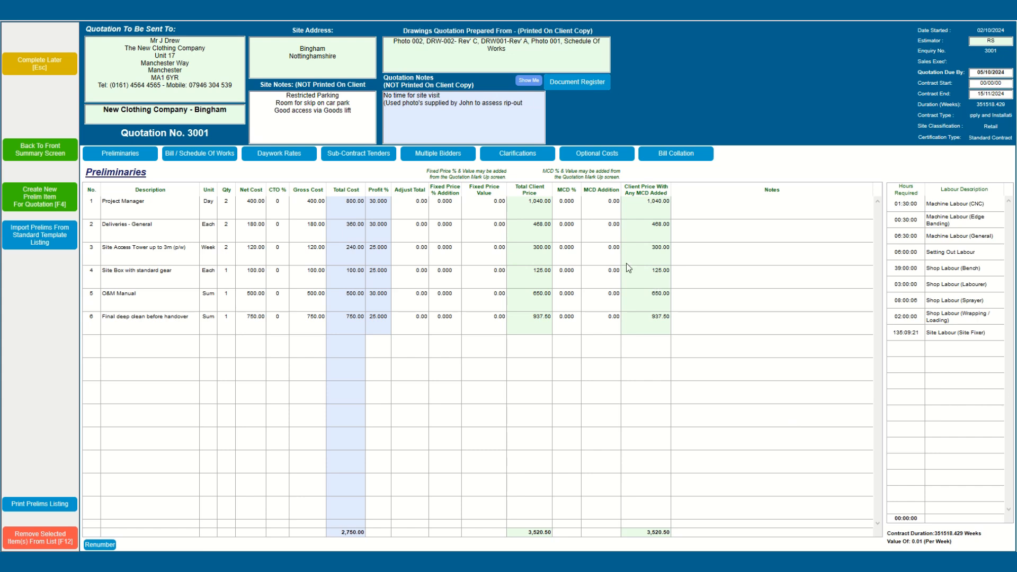
left_click(51, 151)
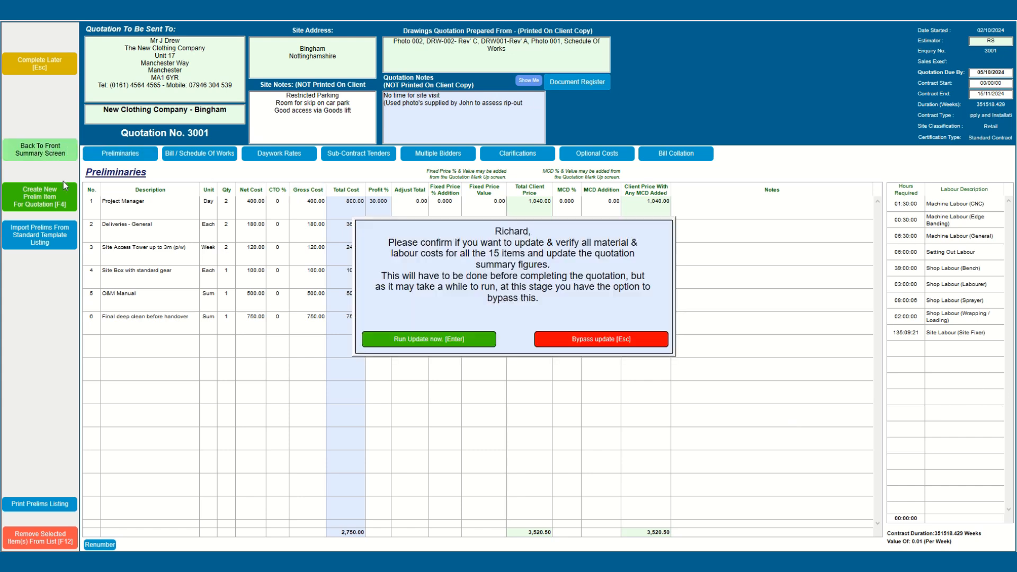
left_click(389, 339)
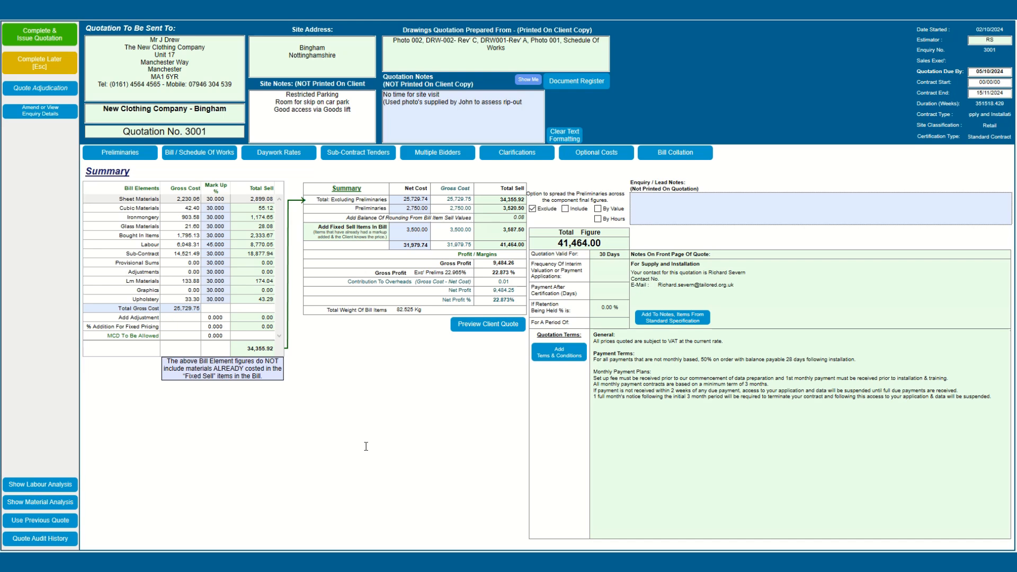
Step: Set the Bought In Items mark-up to 45%, keeping Glass Materials at 30%
left_click(220, 201)
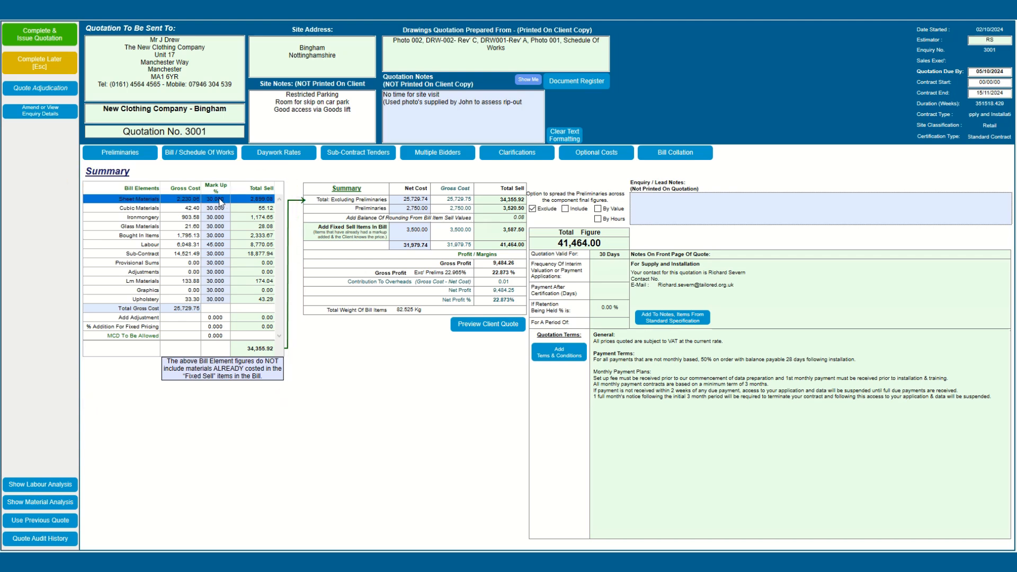
key("Tab")
key("Tab")
key("Tab")
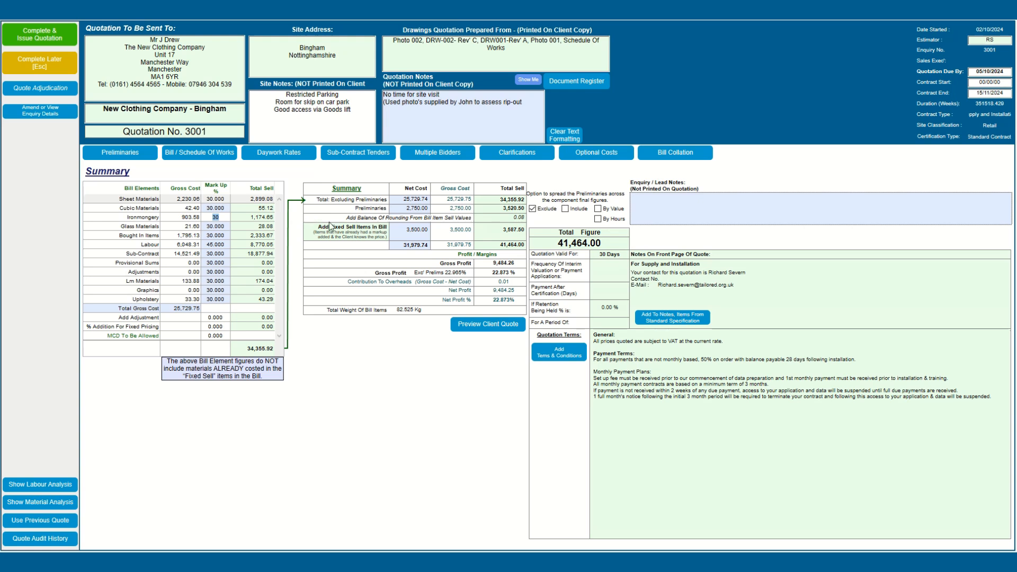
key("Tab")
type("45")
key("Tab")
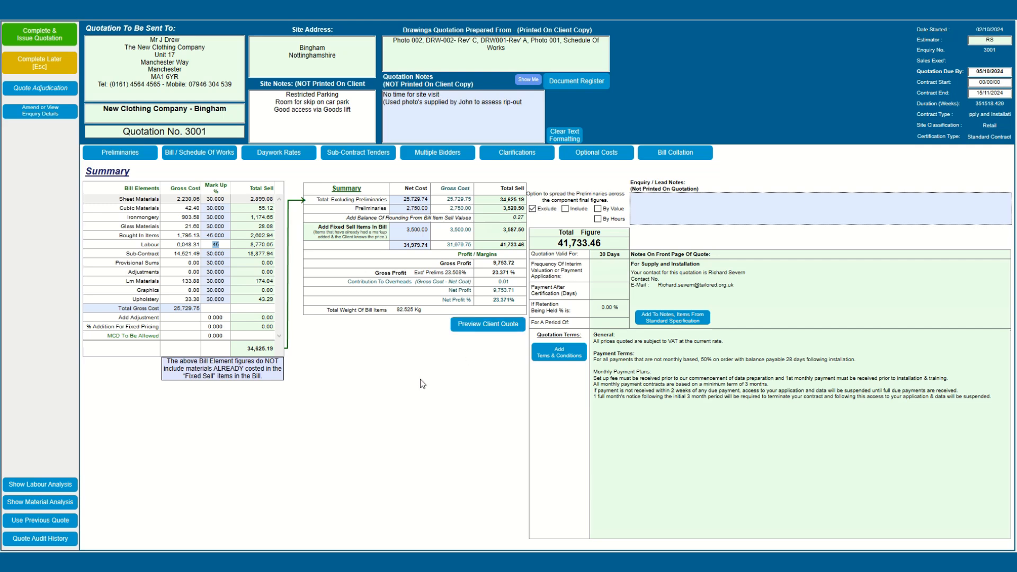
Step: Set MCD To Be Allowed to 5% and acknowledge the uplift message
left_click(216, 335)
left_click(218, 335)
key("BackSpace")
type("5")
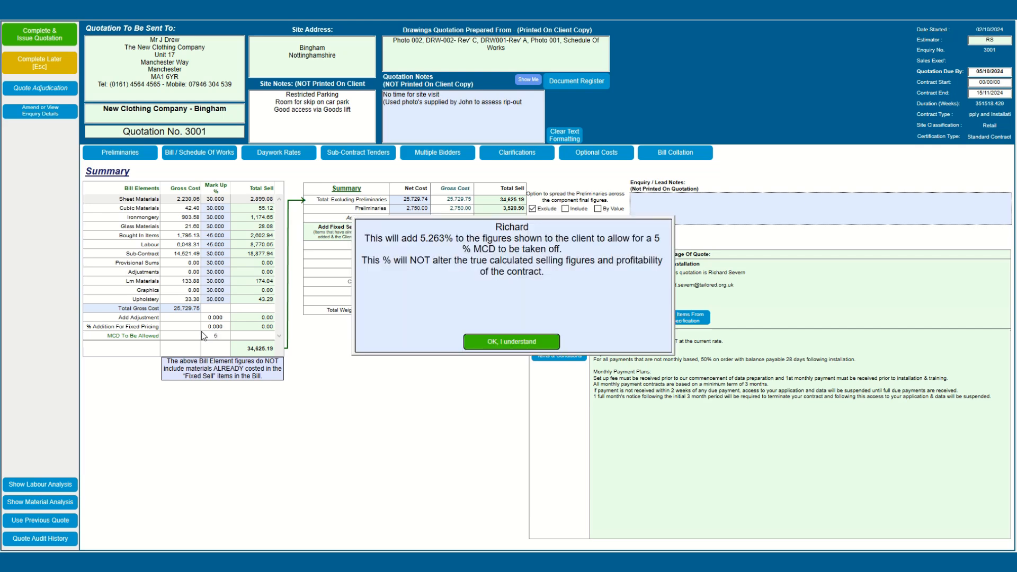
left_click(490, 342)
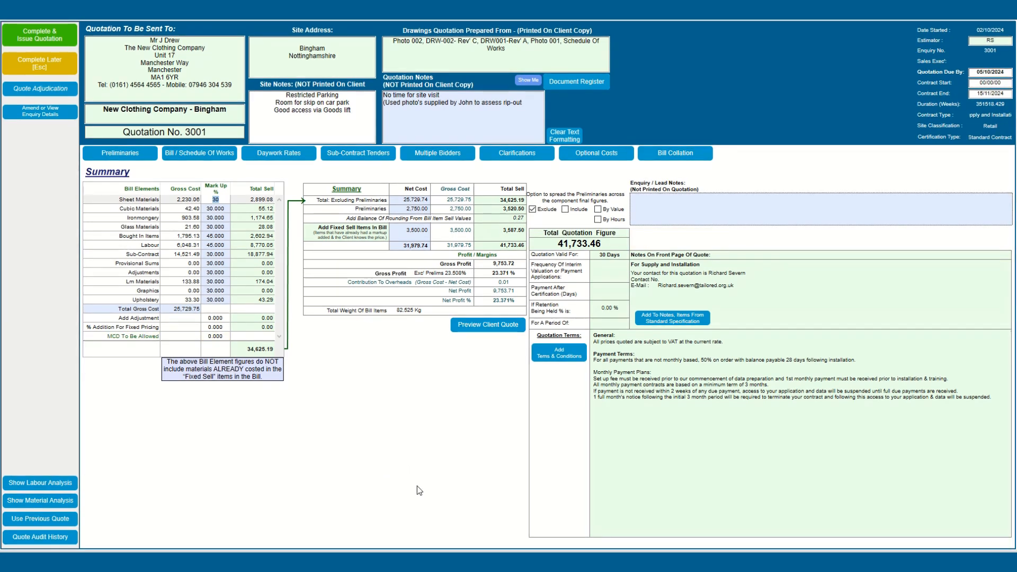
left_click(43, 37)
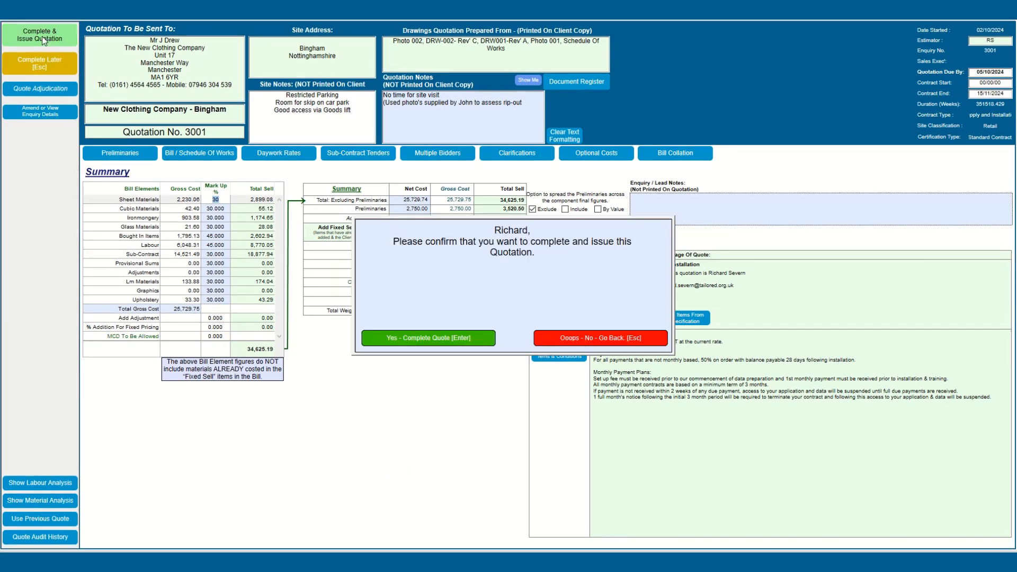
Step: Complete quotation 3001 with a PDF file copy, confirming all bill items are priced
left_click(408, 339)
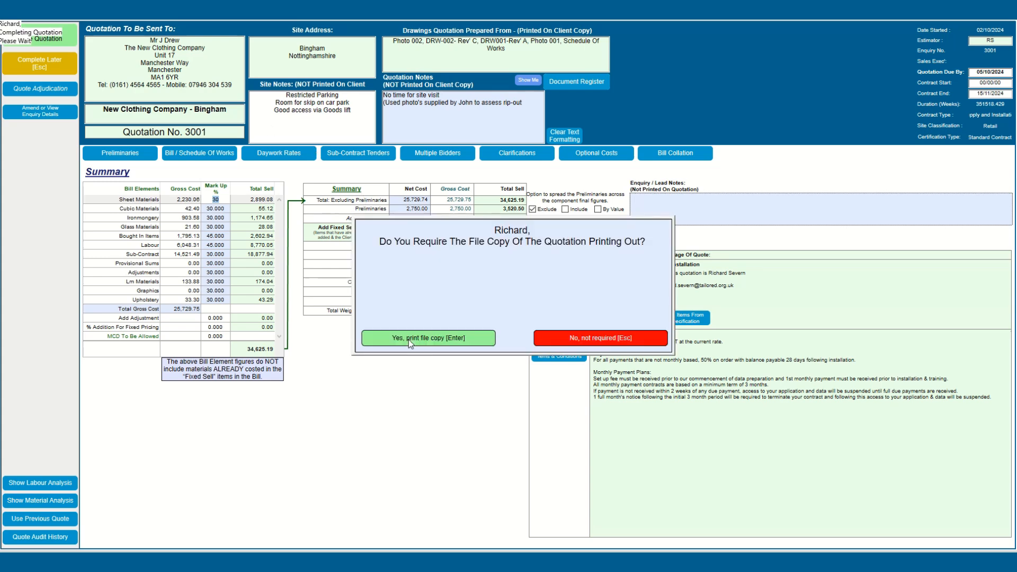
left_click(409, 339)
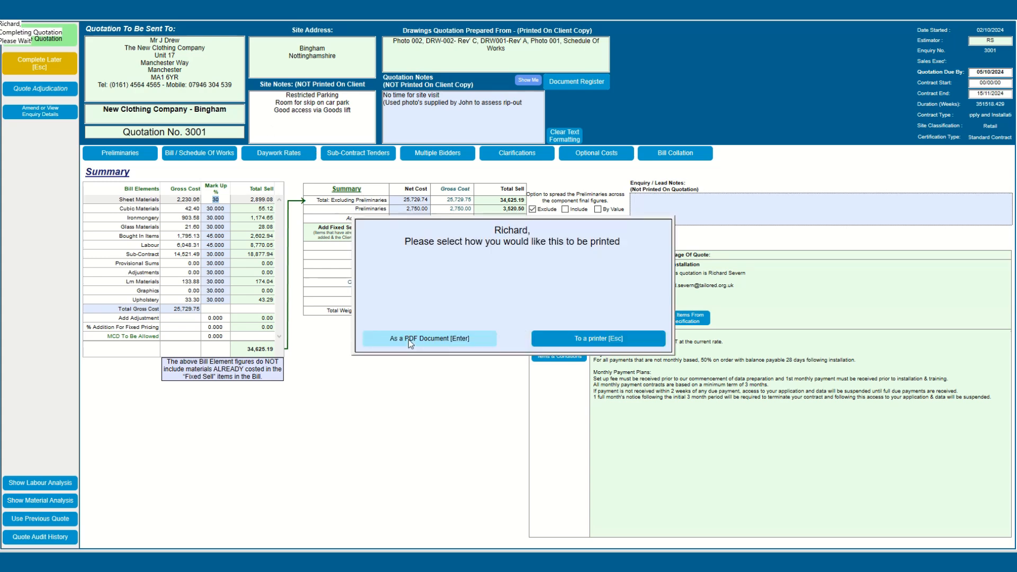
left_click(409, 339)
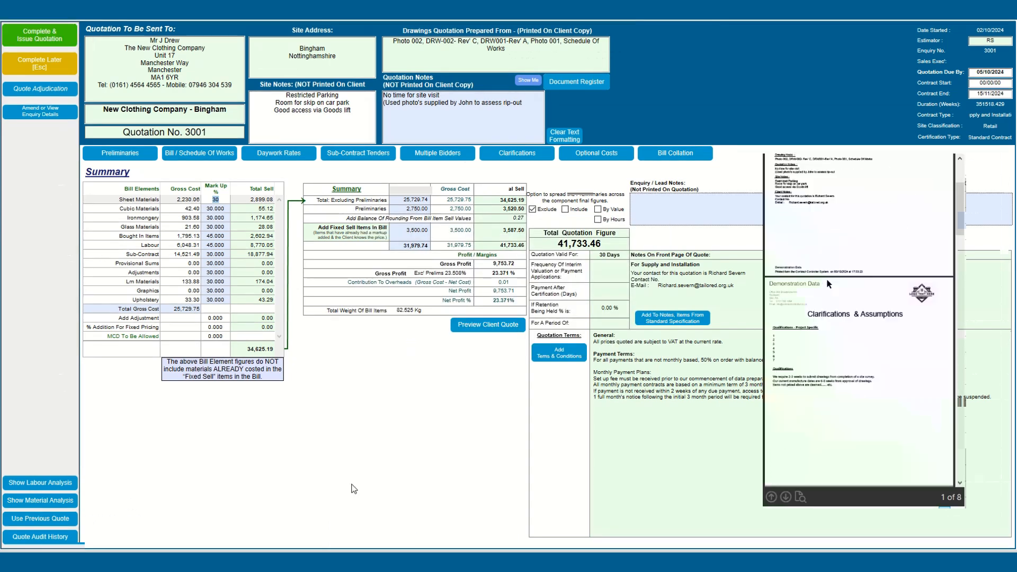
scroll(837, 295, "down", 20)
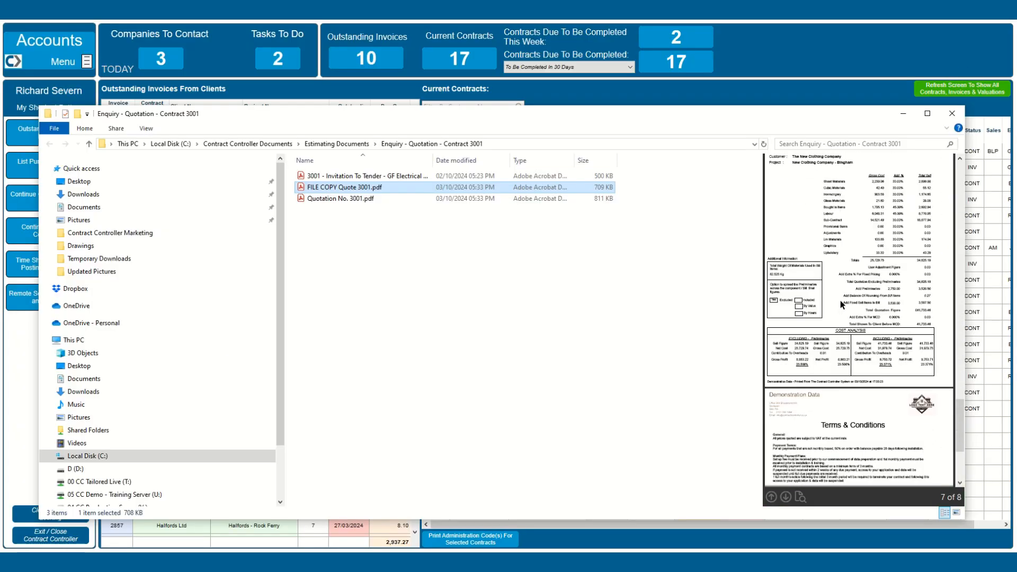
scroll(842, 304, "up", 15)
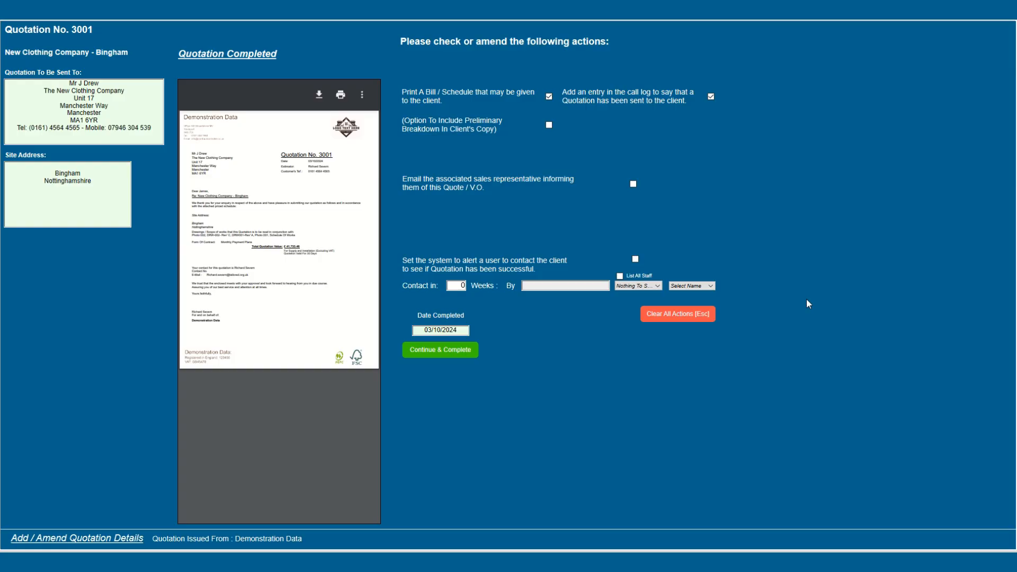
left_click(452, 351)
left_click(441, 343)
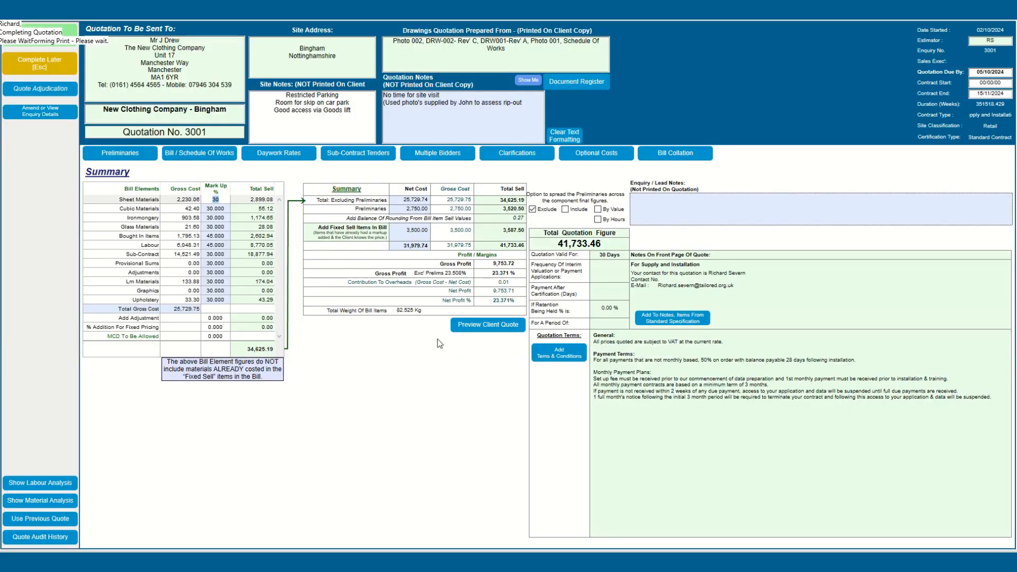
left_click(440, 342)
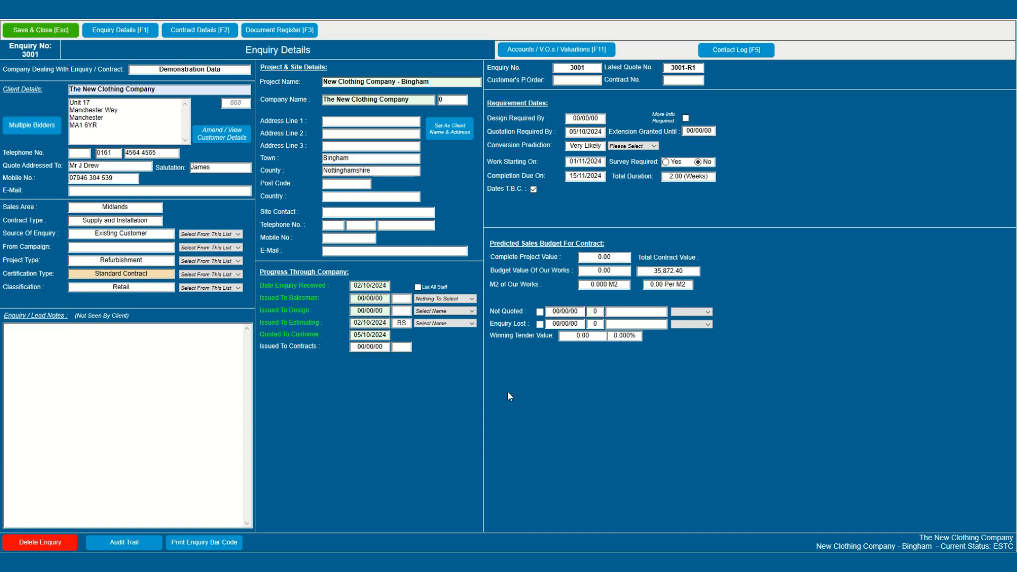
Step: Open the enquiry's accounts and valuations and inspect quotation 3001's bill of works
left_click(732, 49)
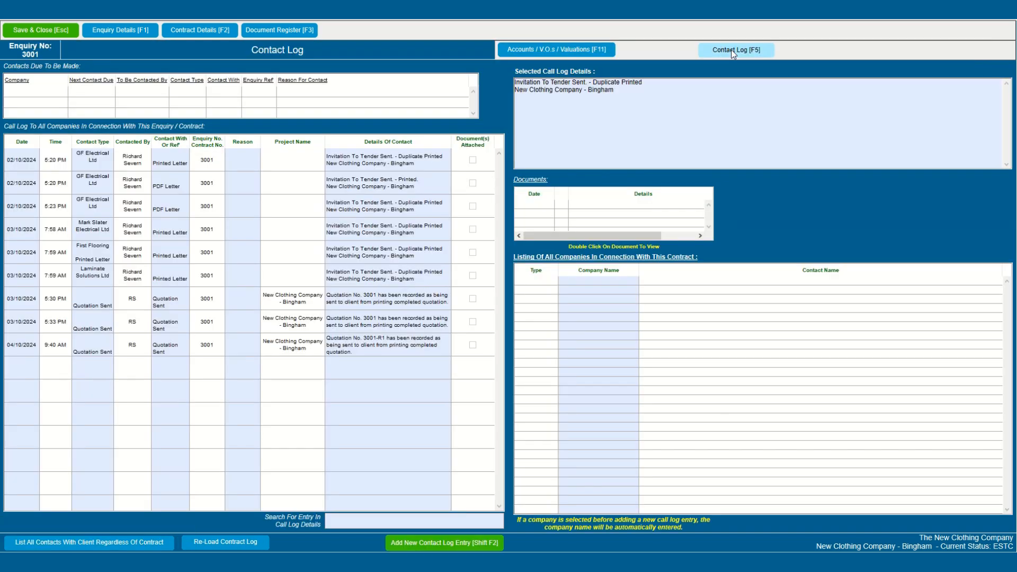
left_click(518, 53)
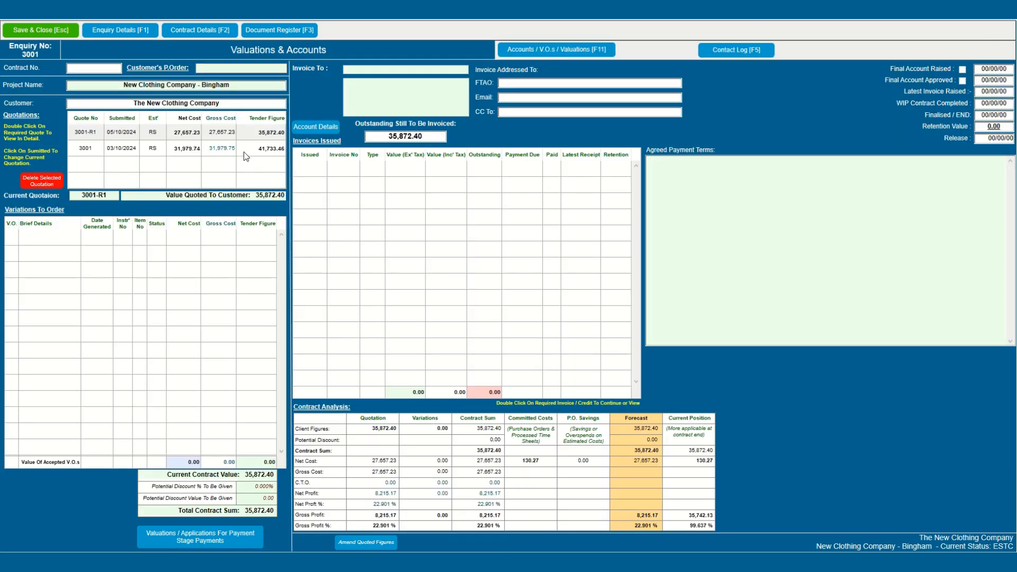
double_click(244, 149)
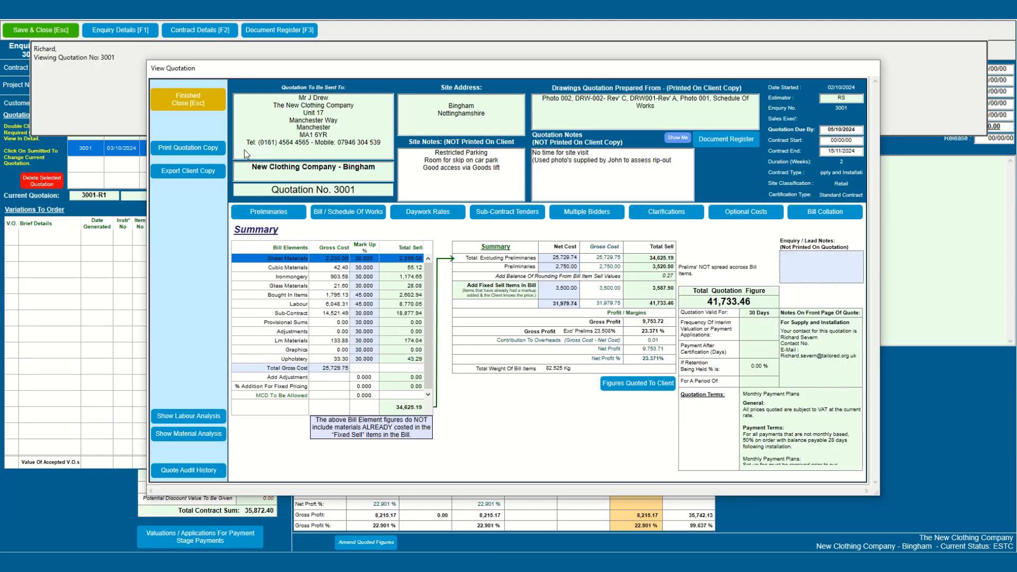
left_click(348, 212)
left_click(177, 96)
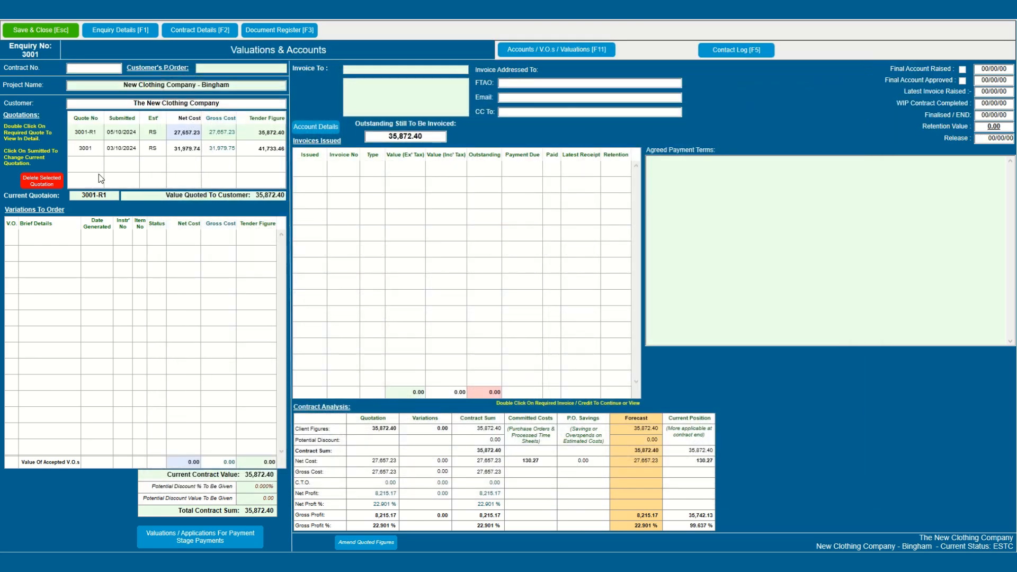
Step: Enter the access code and confirm quotation 3001 as current, giving a 41,733.46 contract sum
left_click(93, 152)
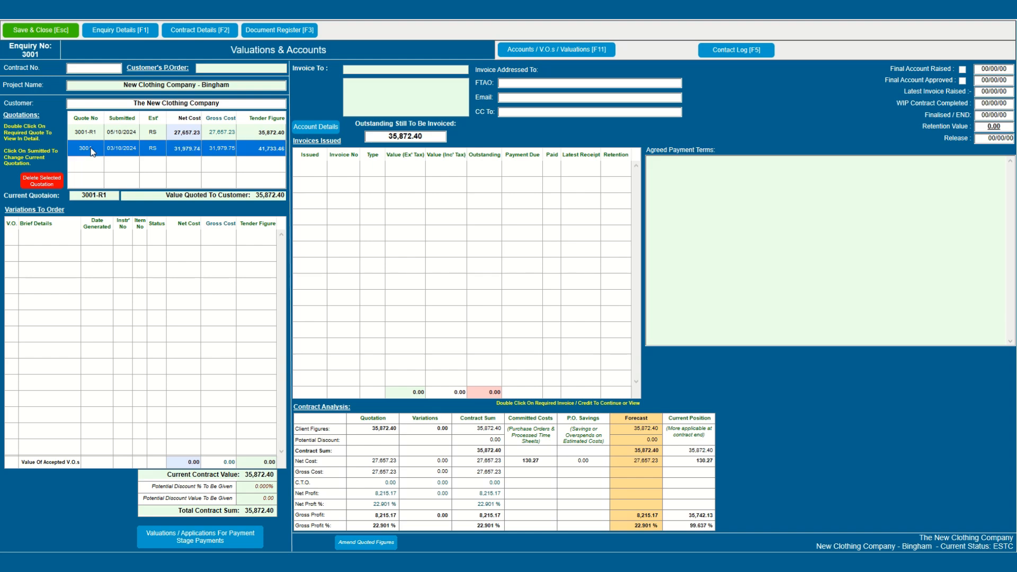
left_click(115, 154)
type("****")
key("Return")
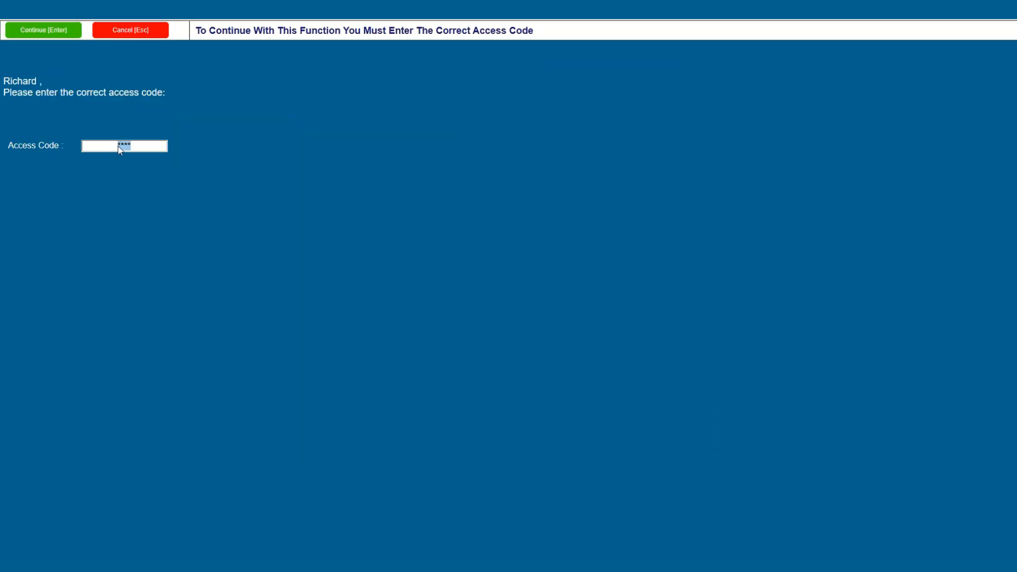
left_click(45, 30)
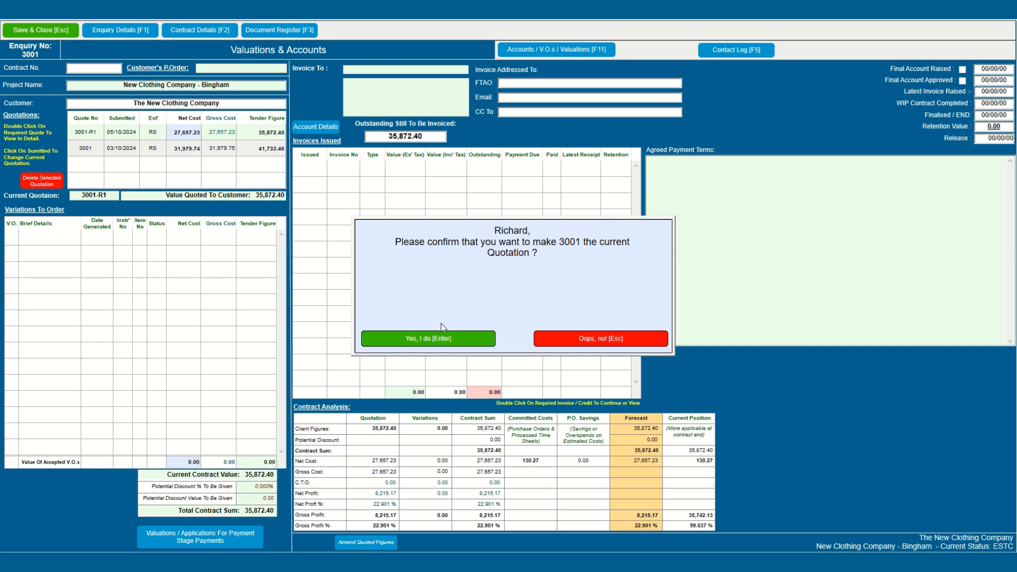
left_click(437, 338)
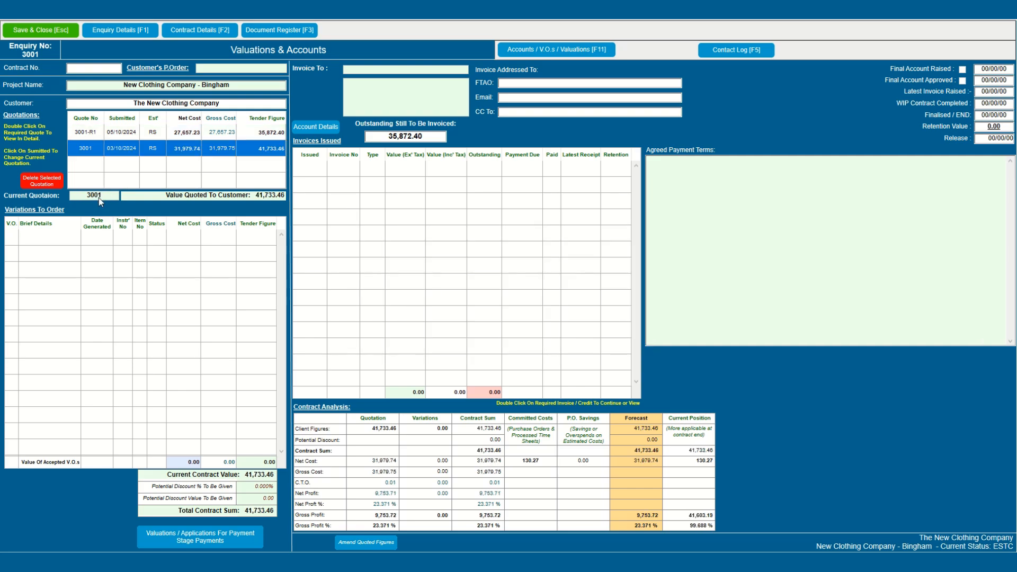